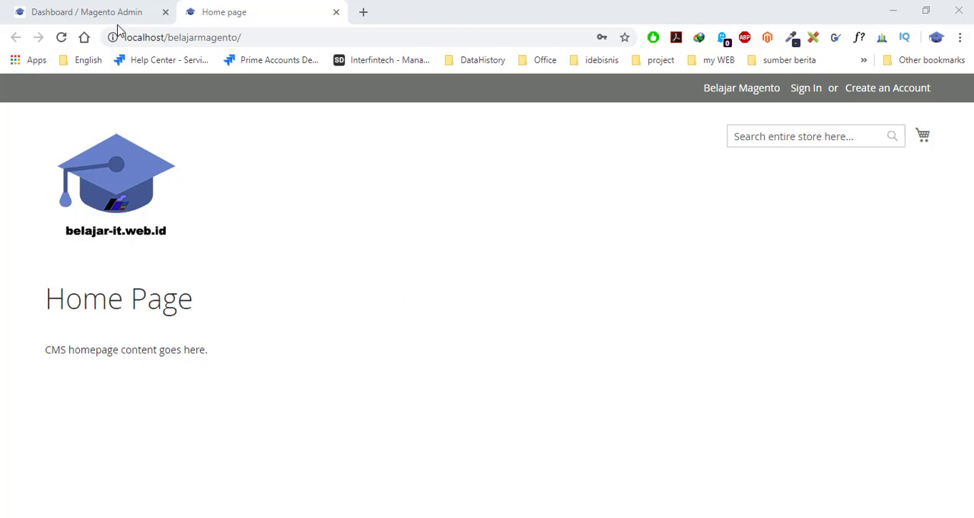
- Switch to the Magento admin dashboard and open the Configuration page in the Stores settings
click(90, 7)
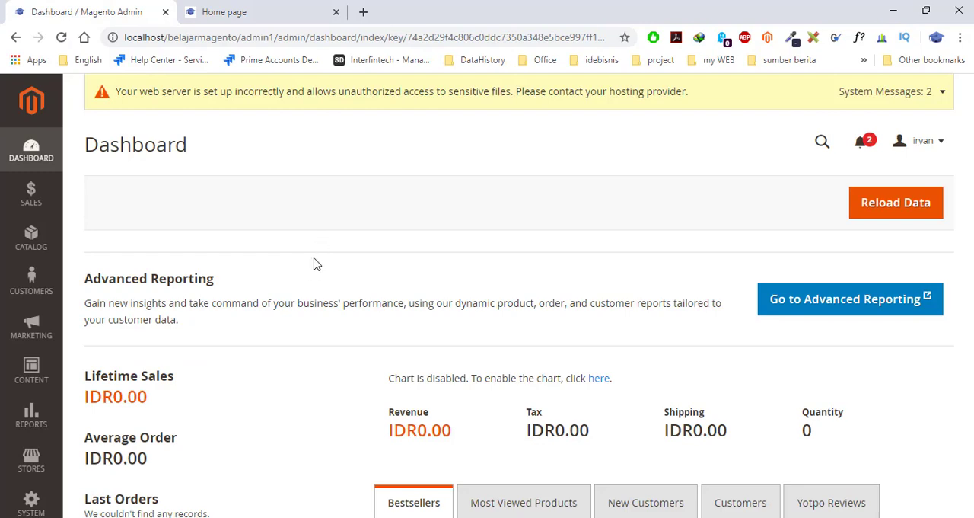
click(37, 369)
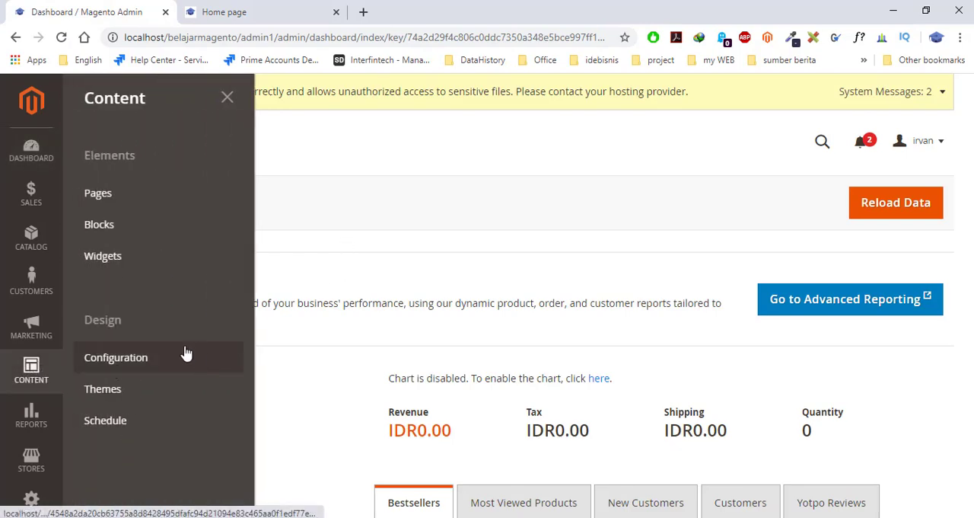
click(333, 364)
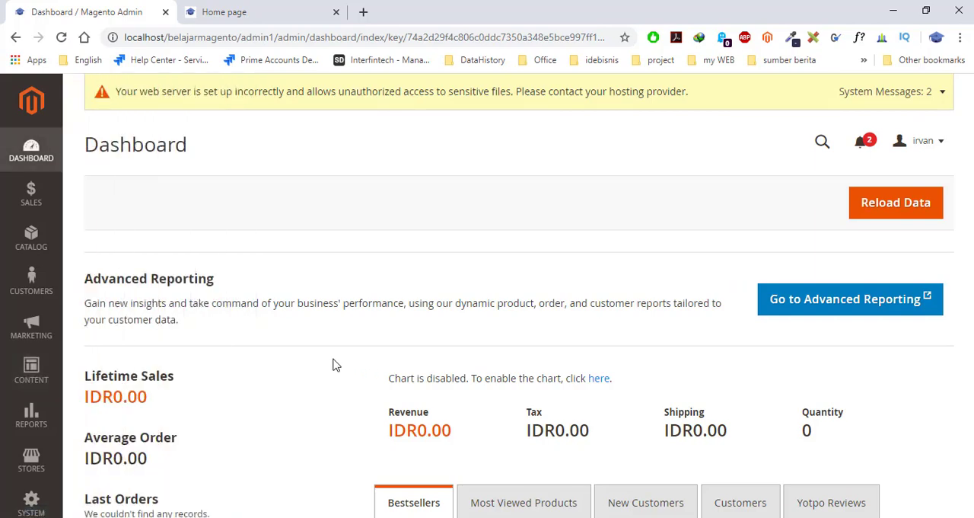
scroll(333, 365, down, 1)
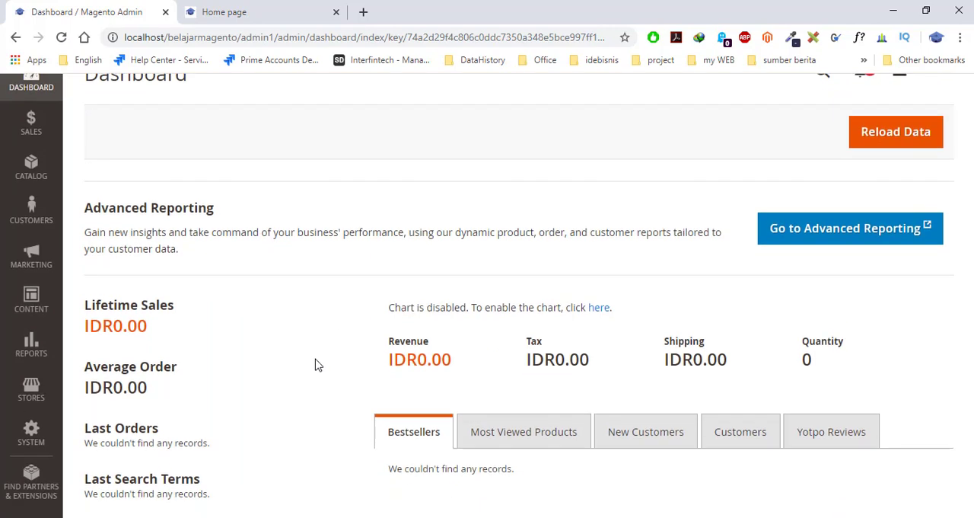
scroll(278, 326, down, 1)
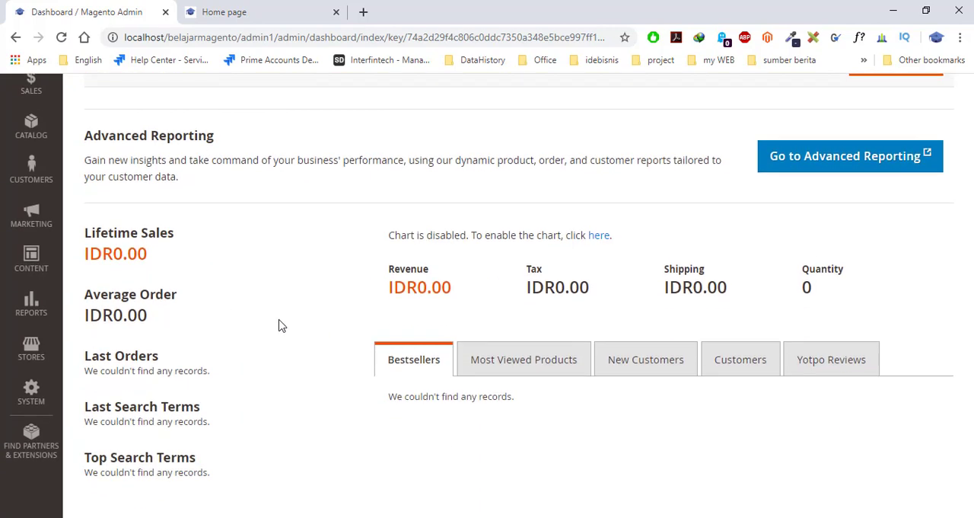
click(34, 352)
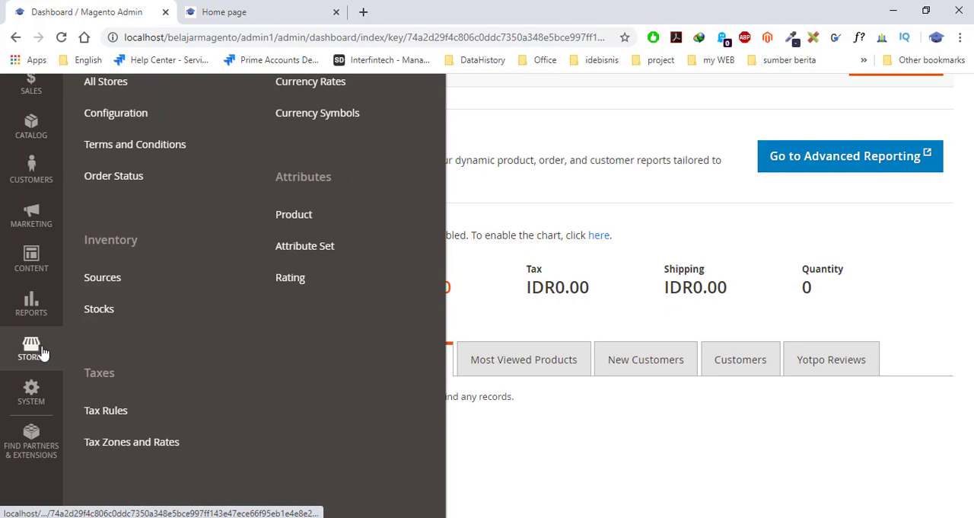
scroll(190, 320, up, 1)
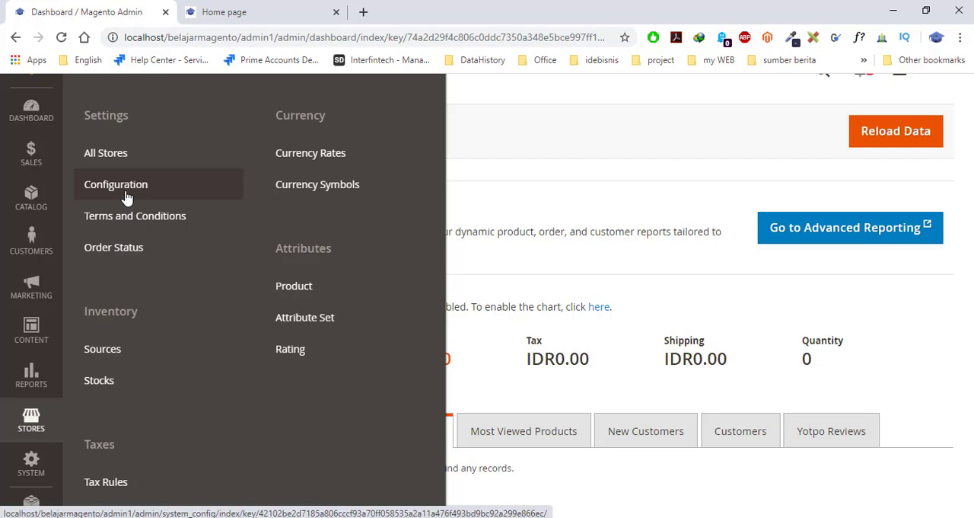
click(33, 423)
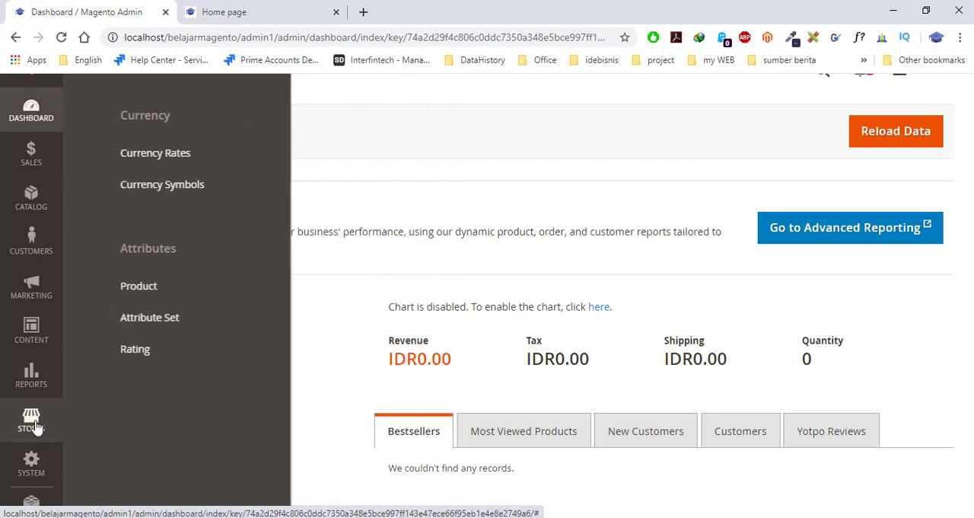
click(32, 421)
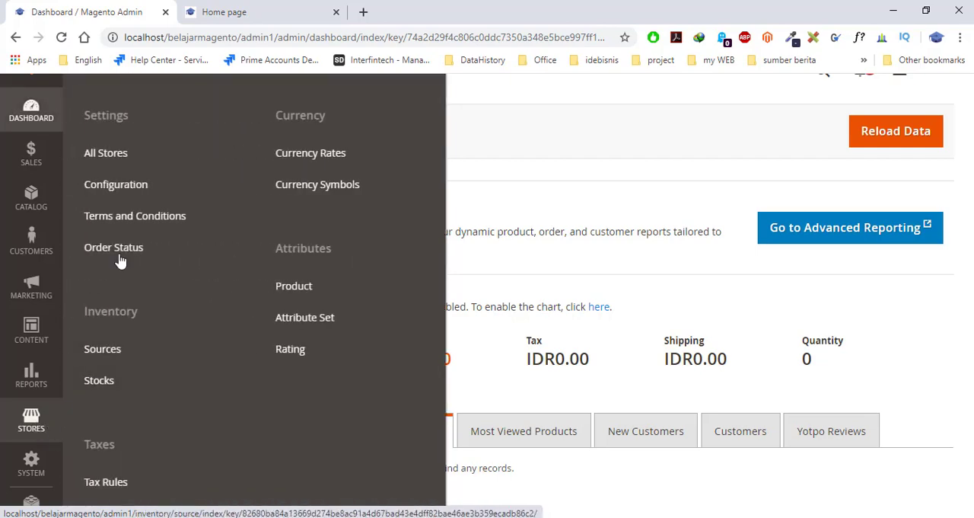
click(131, 193)
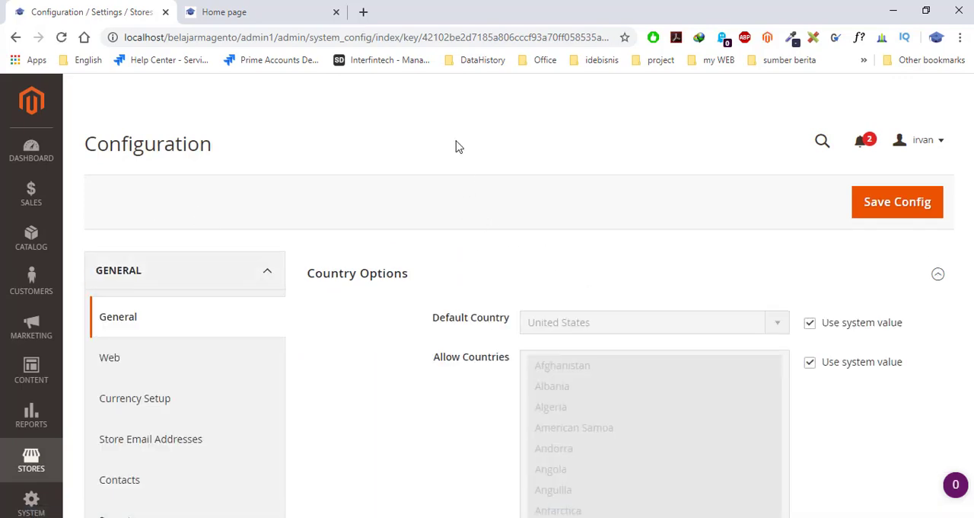
- Look through the list of configuration sections from General down to Advanced, and return to the General section
scroll(200, 413, down, 1)
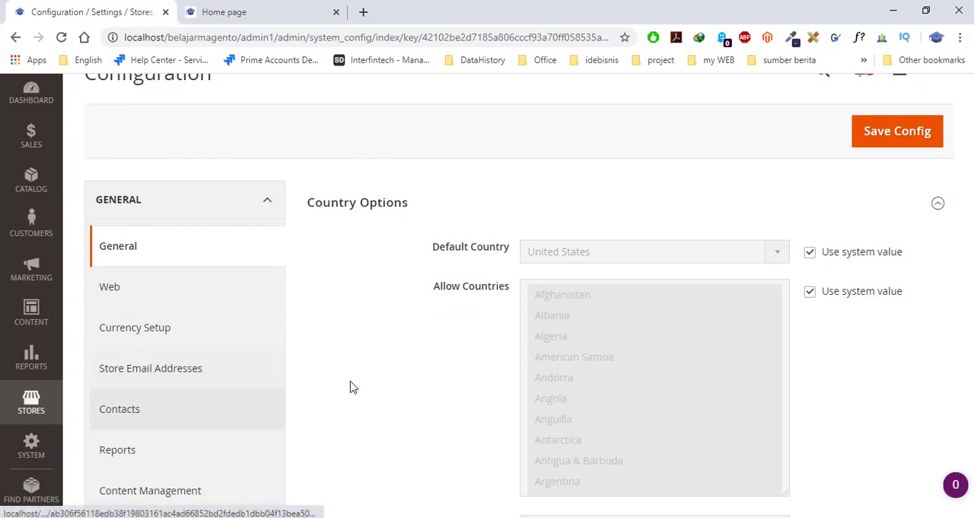
scroll(354, 414, up, 1)
scroll(327, 419, down, 4)
scroll(328, 418, up, 4)
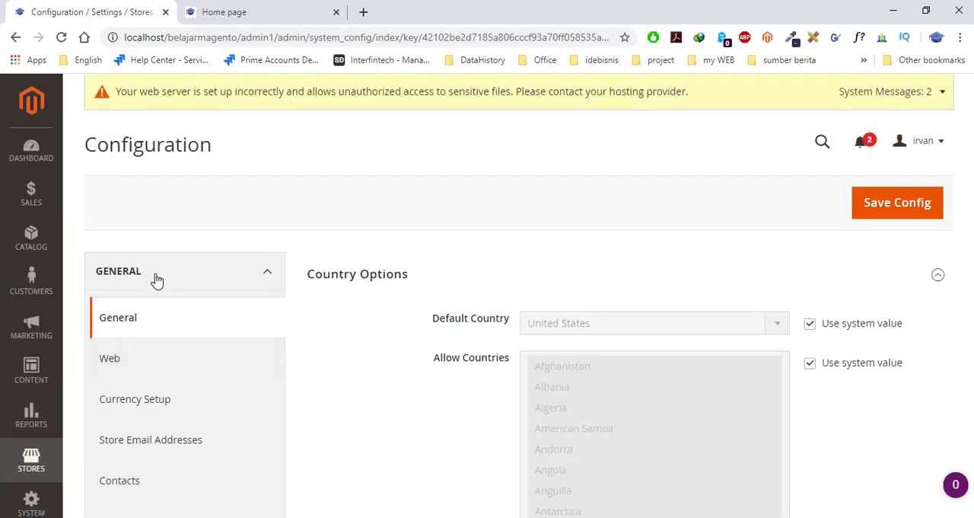
scroll(239, 333, down, 3)
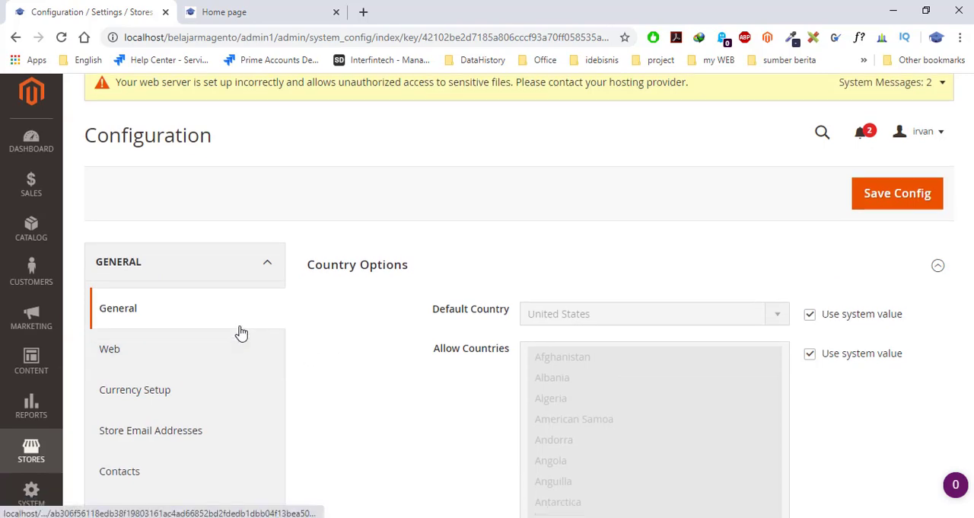
scroll(343, 380, down, 2)
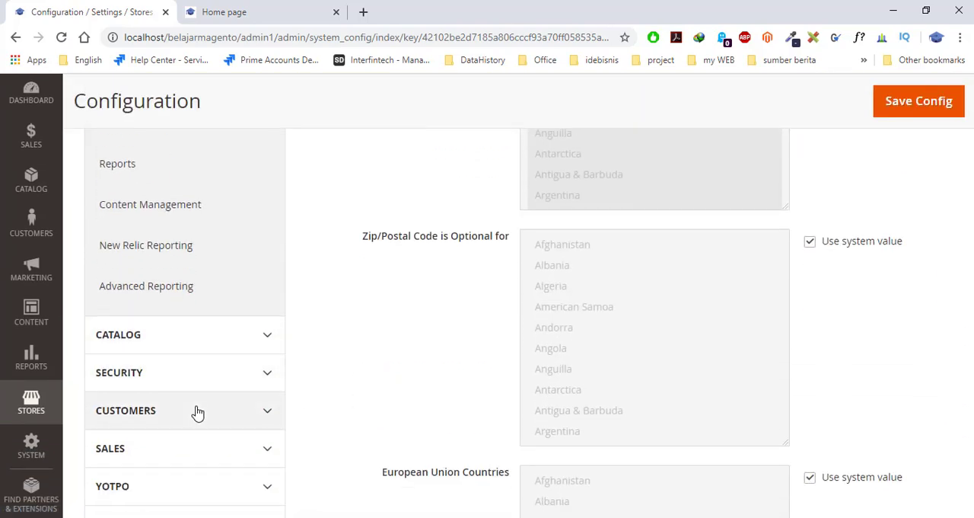
scroll(203, 454, down, 1)
scroll(194, 411, down, 2)
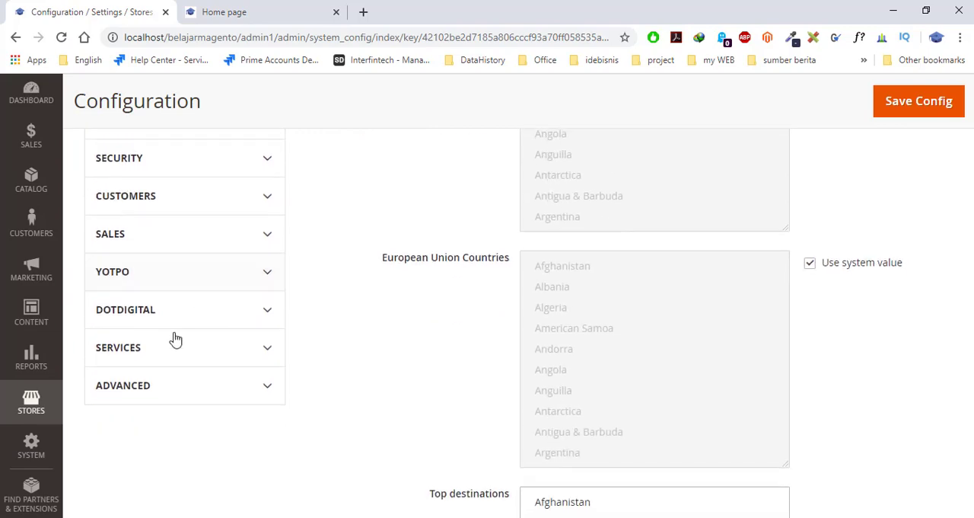
scroll(353, 394, up, 8)
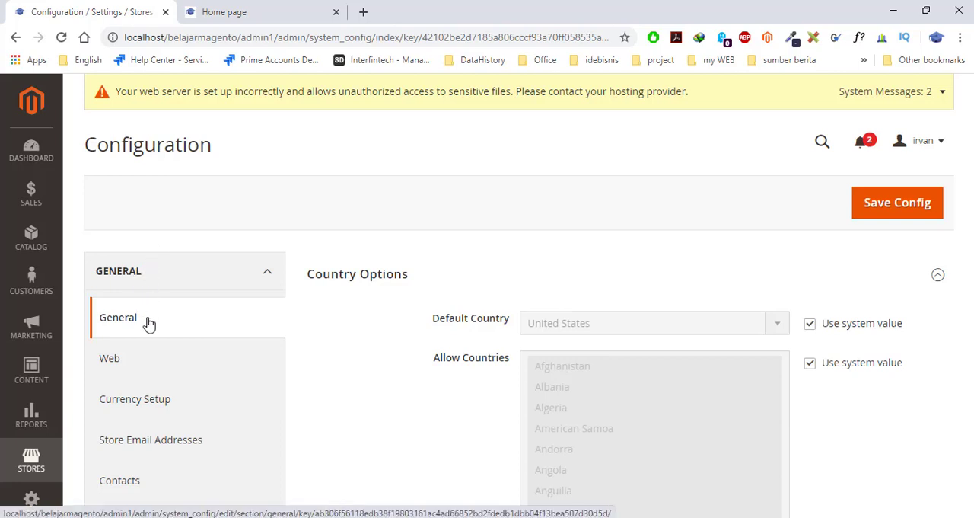
- Turn off the system value for Default Country in Country Options and set the country to Indonesia
scroll(428, 337, down, 1)
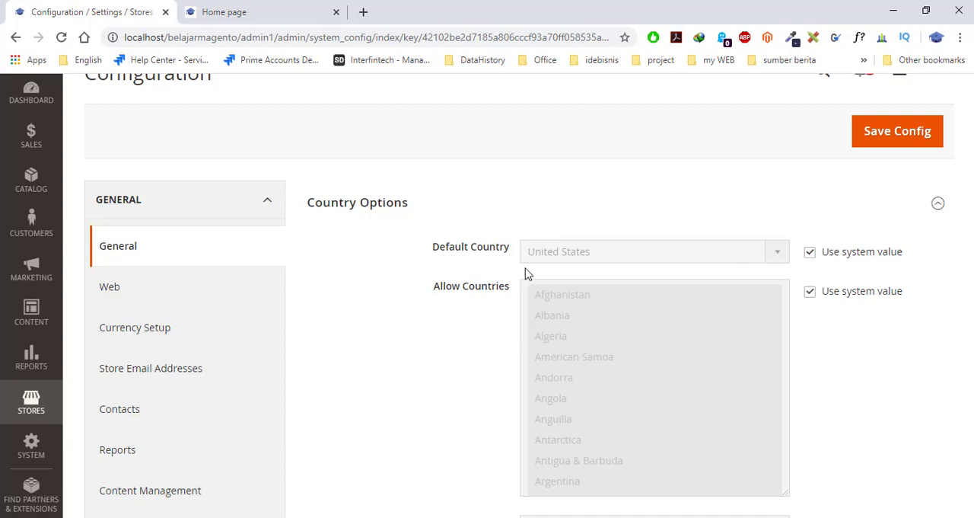
scroll(529, 274, down, 1)
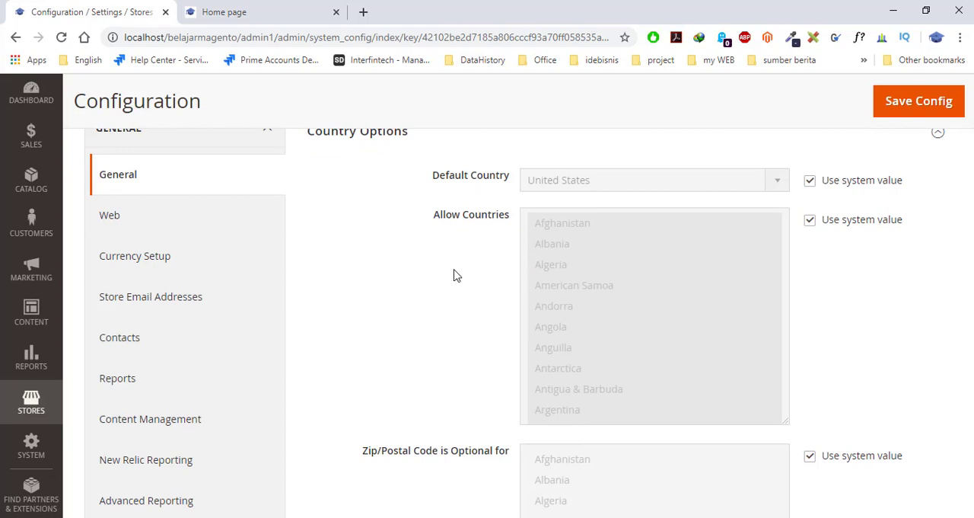
scroll(454, 276, up, 1)
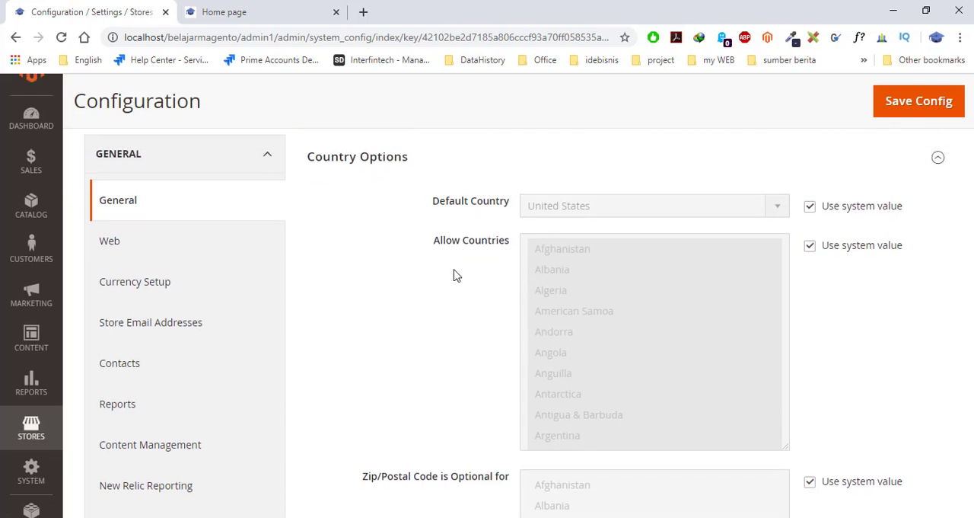
click(809, 255)
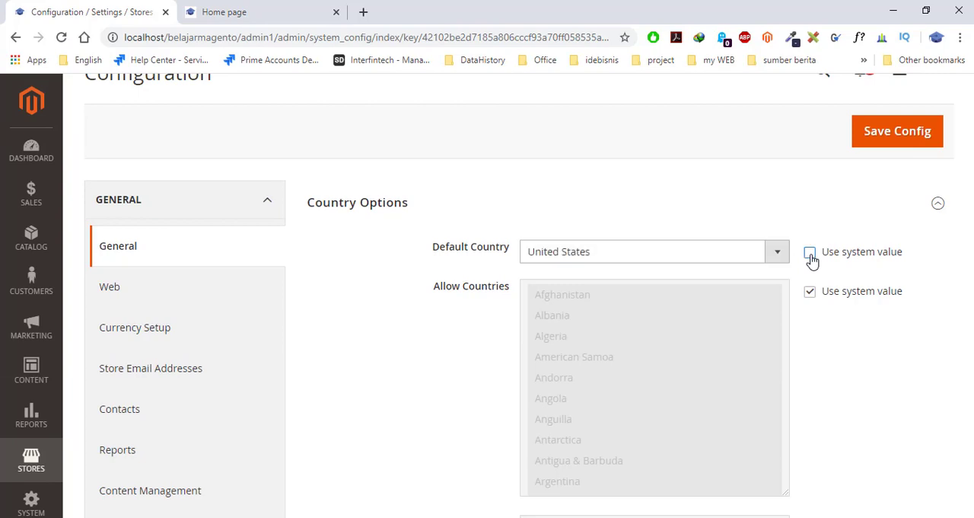
click(777, 257)
scroll(637, 343, down, 3)
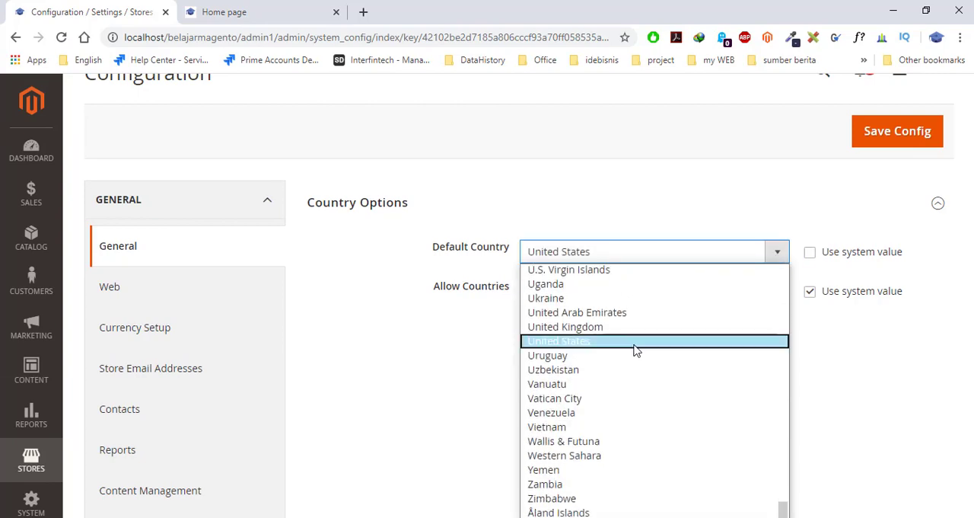
scroll(639, 387, up, 15)
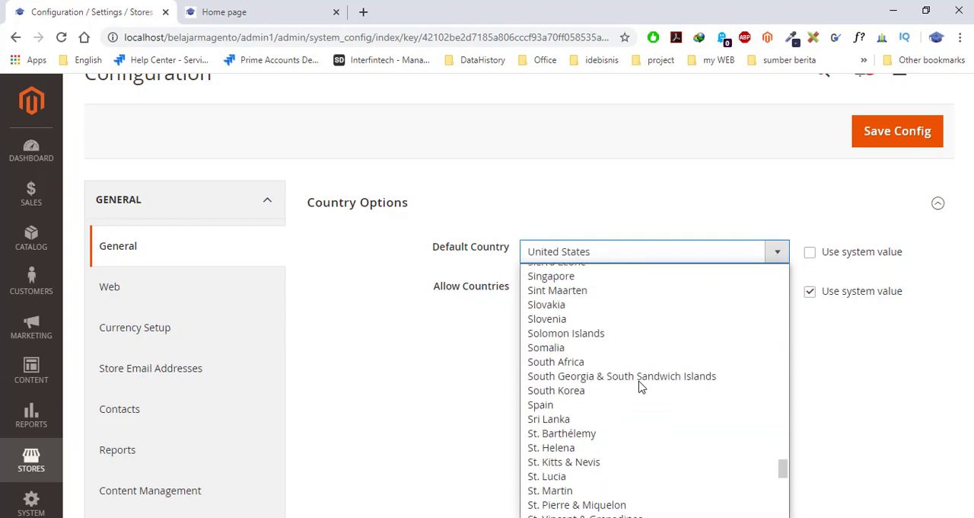
key(i)
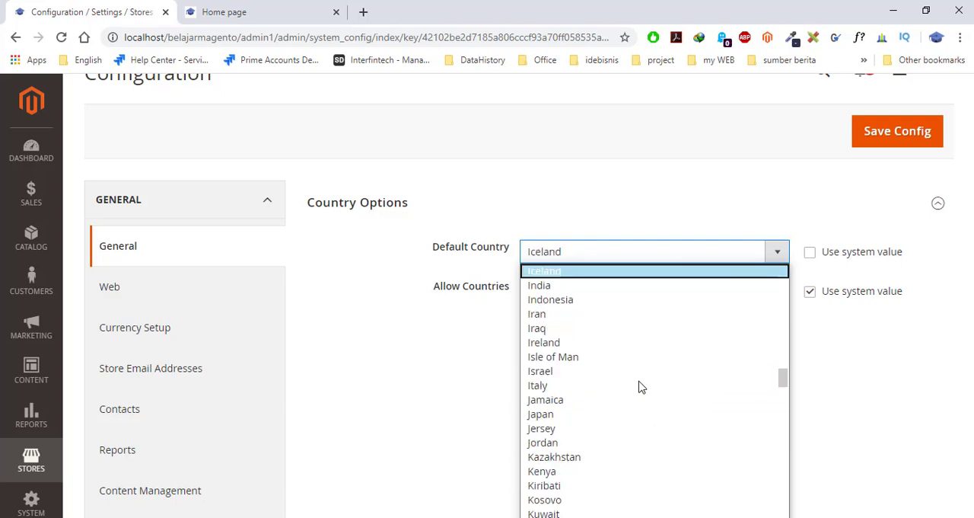
click(577, 301)
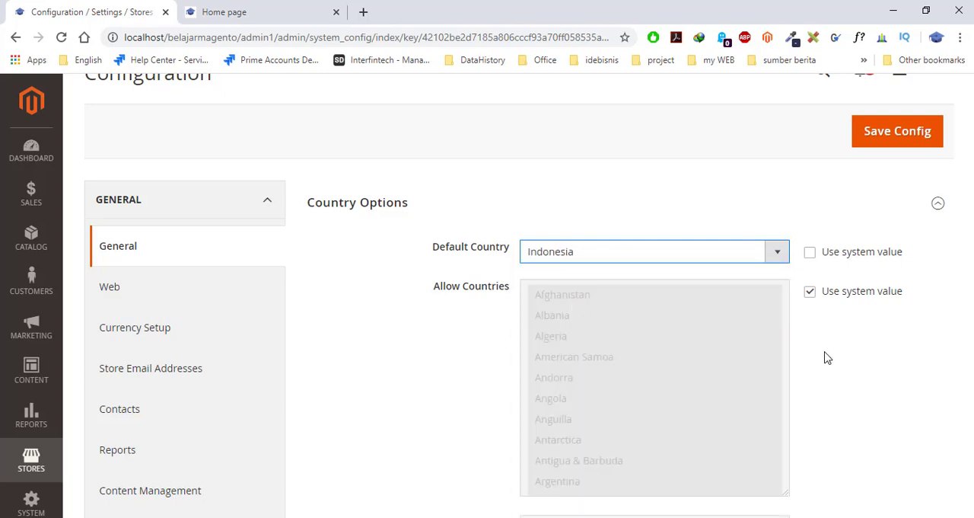
- Turn off the system value for Allow Countries and select only Angola in the country list
scroll(828, 358, down, 1)
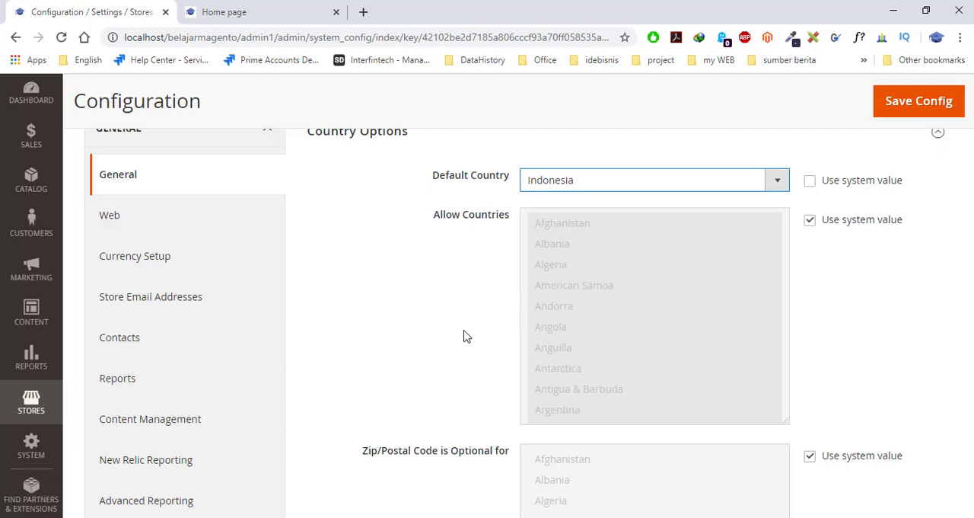
scroll(463, 334, up, 1)
scroll(463, 335, down, 1)
click(810, 220)
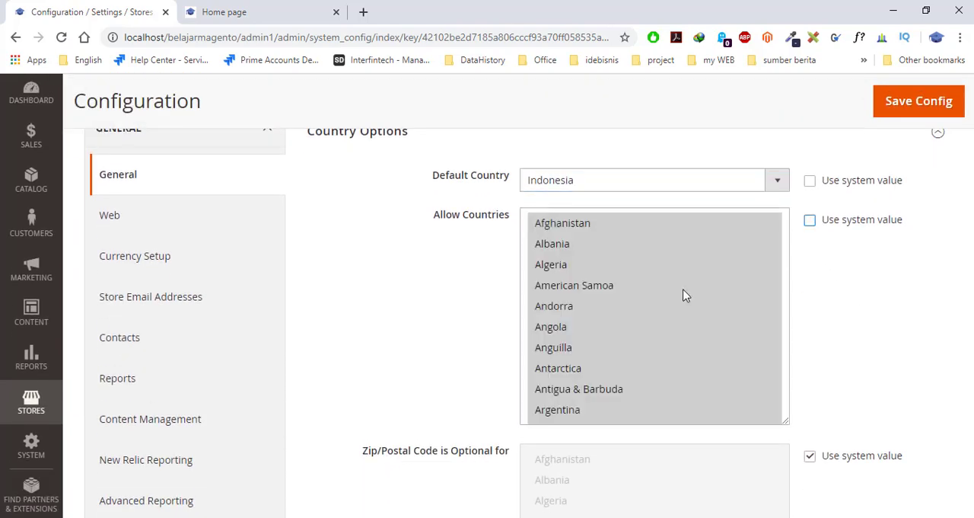
click(585, 244)
click(560, 226)
click(570, 265)
click(579, 326)
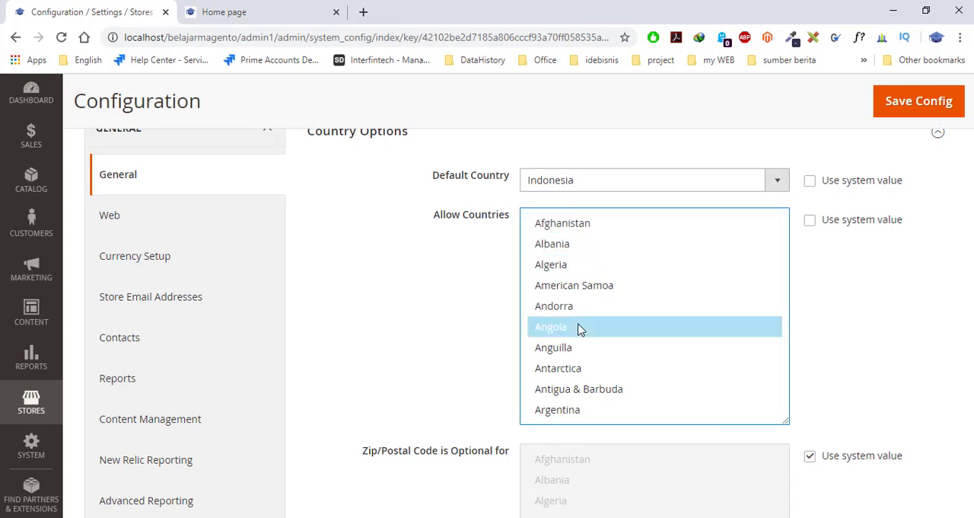
- Look through the Allow Countries list down to its last entry and return to its beginning
scroll(596, 359, down, 2)
scroll(596, 359, down, 18)
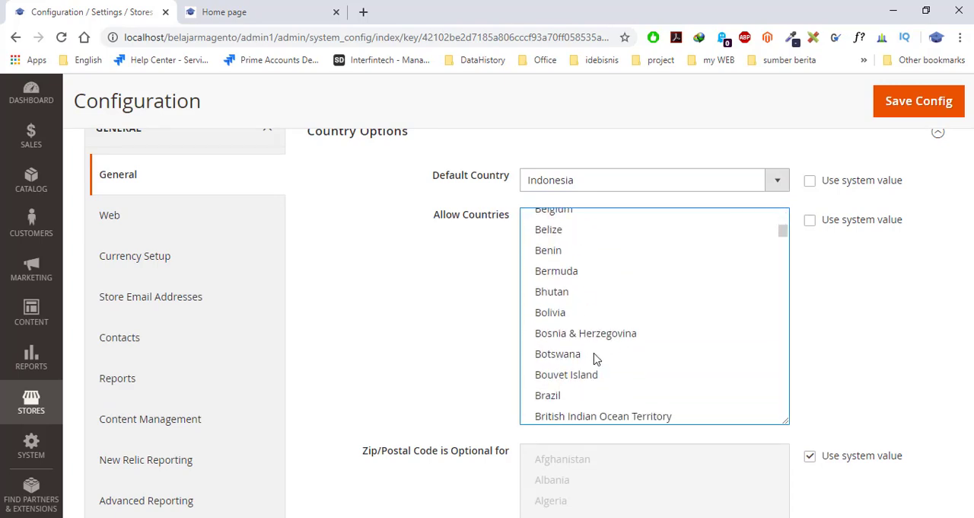
scroll(596, 359, down, 20)
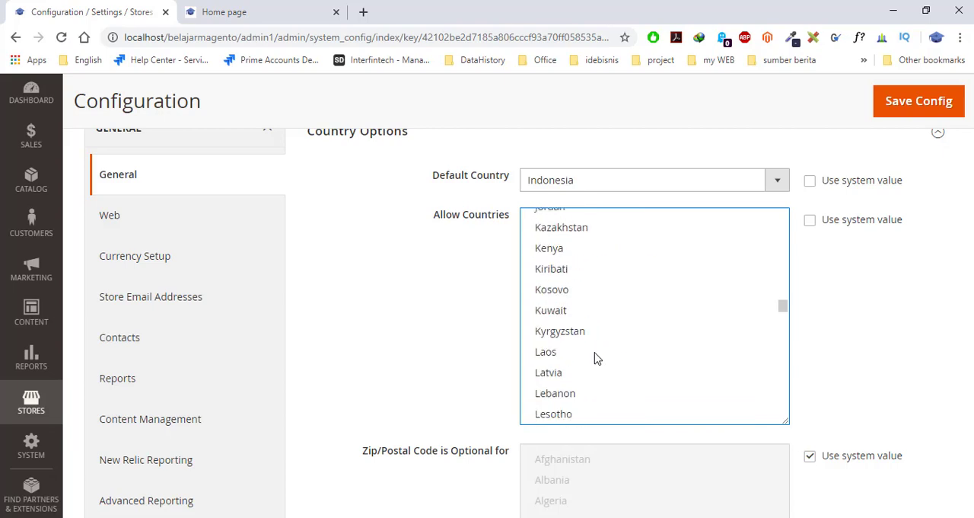
scroll(596, 358, down, 2)
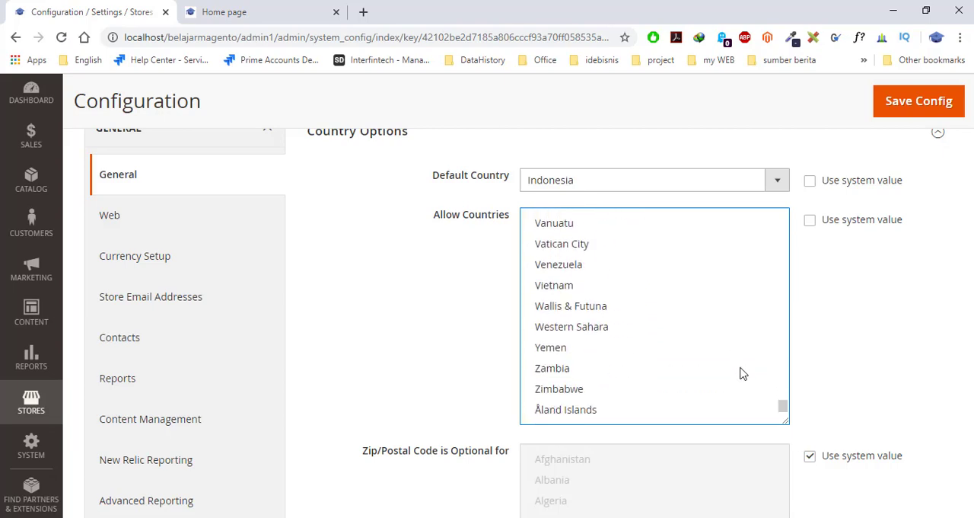
drag(779, 402, 774, 218)
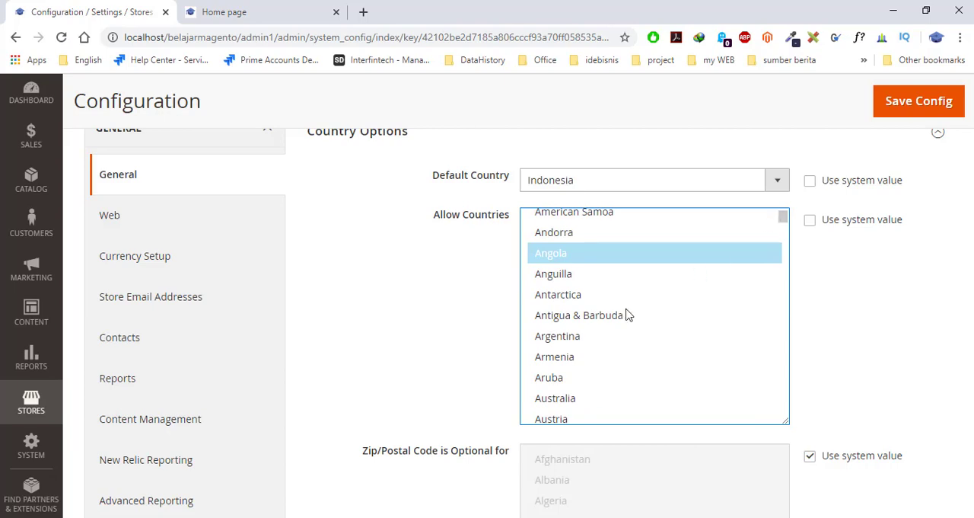
scroll(611, 315, up, 4)
scroll(610, 315, down, 4)
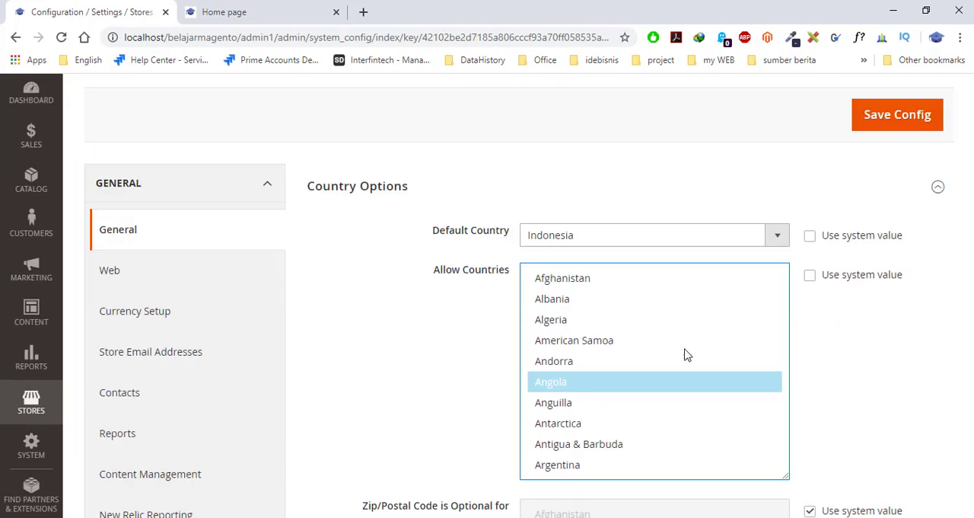
- Select the range of countries from Afghanistan through Argentina in Allow Countries
scroll(642, 272, up, 2)
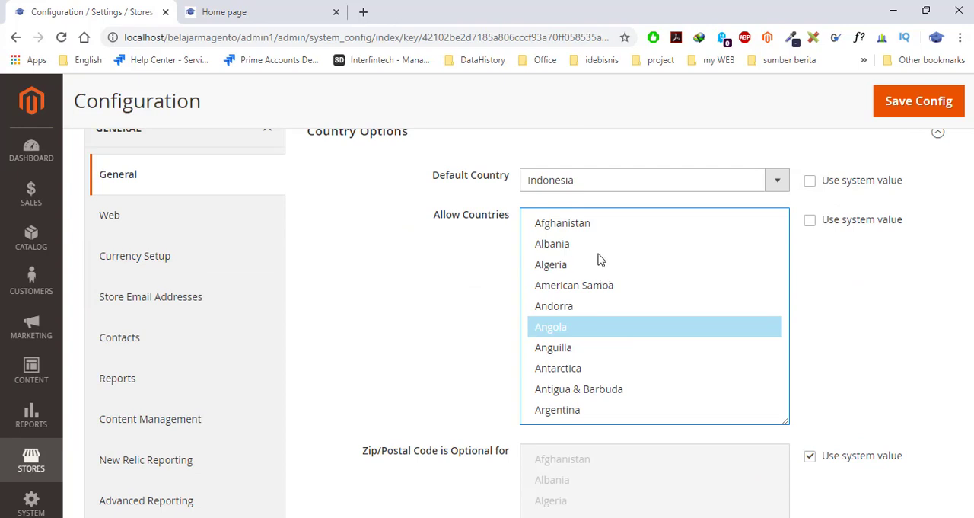
click(555, 232)
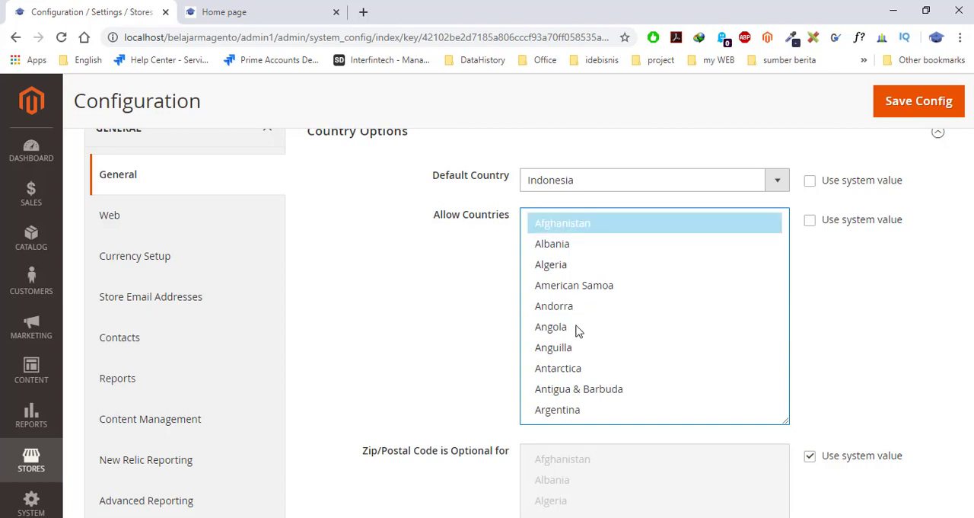
shift+click(583, 411)
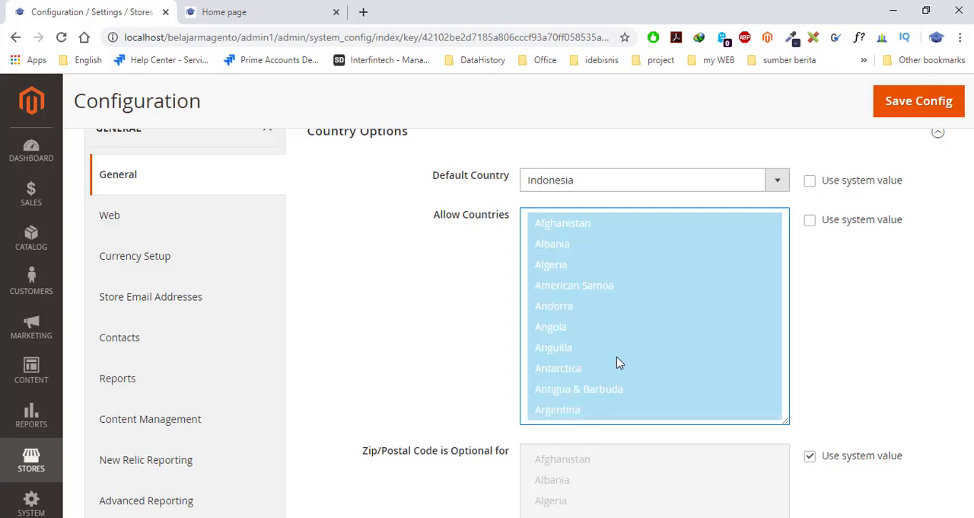
- Extend the selected range in Allow Countries from Afghanistan down past Austria
scroll(618, 363, down, 3)
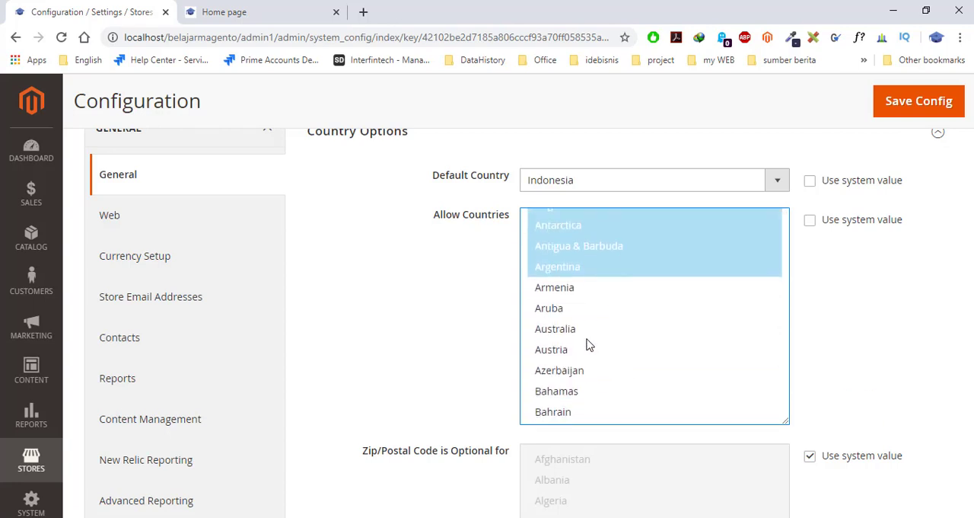
shift+click(586, 340)
scroll(596, 392, down, 3)
shift+click(583, 366)
scroll(600, 368, up, 5)
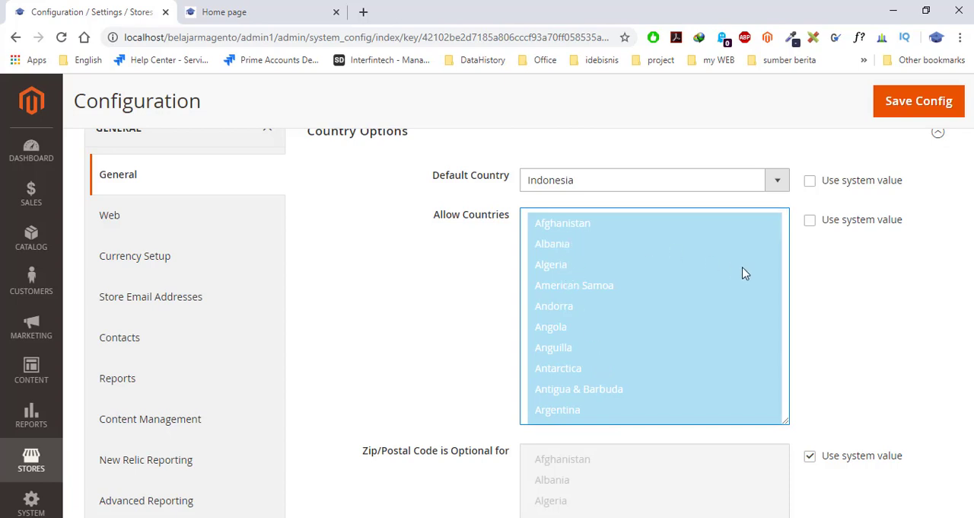
- Replace the Allow Countries selection with the individual entries Afghanistan, American Samoa, Anguilla and Antigua & Barbuda
click(673, 271)
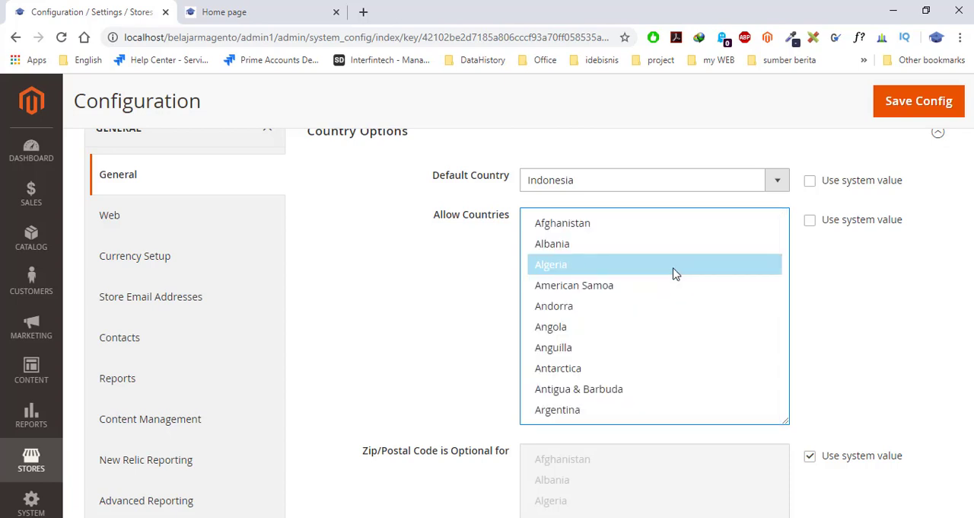
click(567, 225)
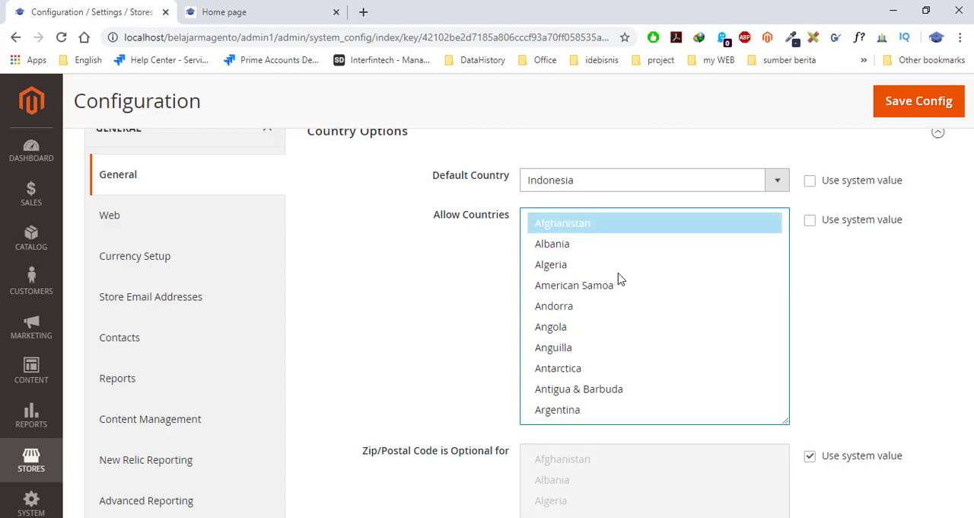
ctrl+click(584, 294)
ctrl+click(576, 346)
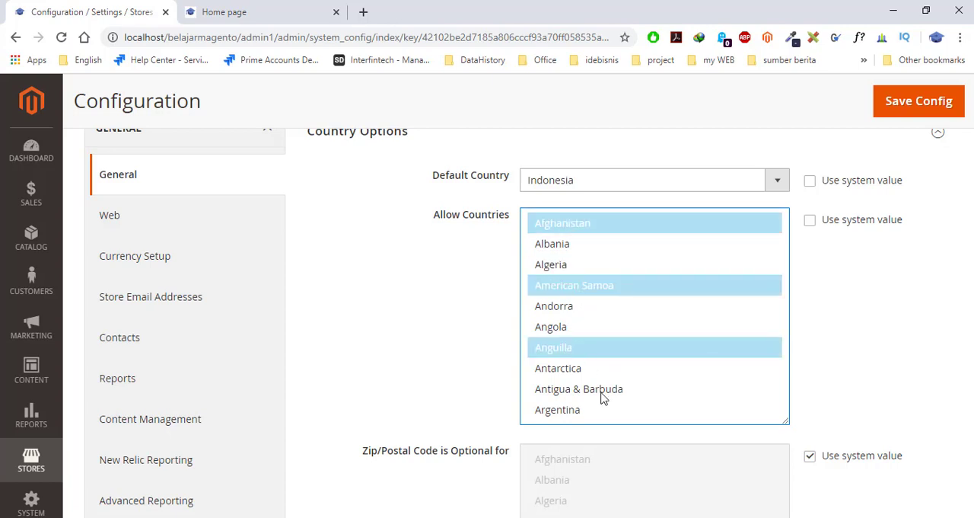
ctrl+click(602, 392)
- Add Australia, Azerbaijan, Bahrain, Armenia, Belarus and Benin to the Allow Countries selection
scroll(602, 396, down, 2)
ctrl+click(586, 329)
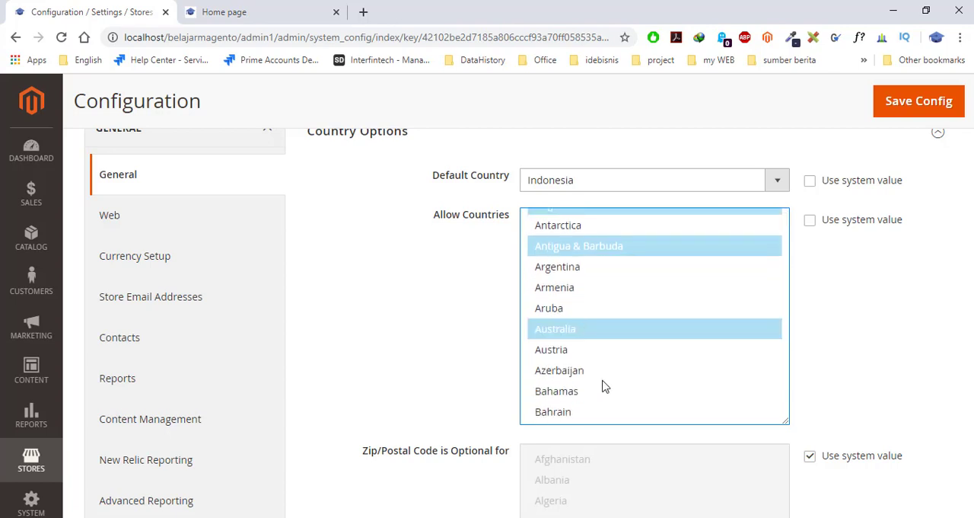
ctrl+click(601, 370)
ctrl+click(597, 414)
ctrl+click(585, 293)
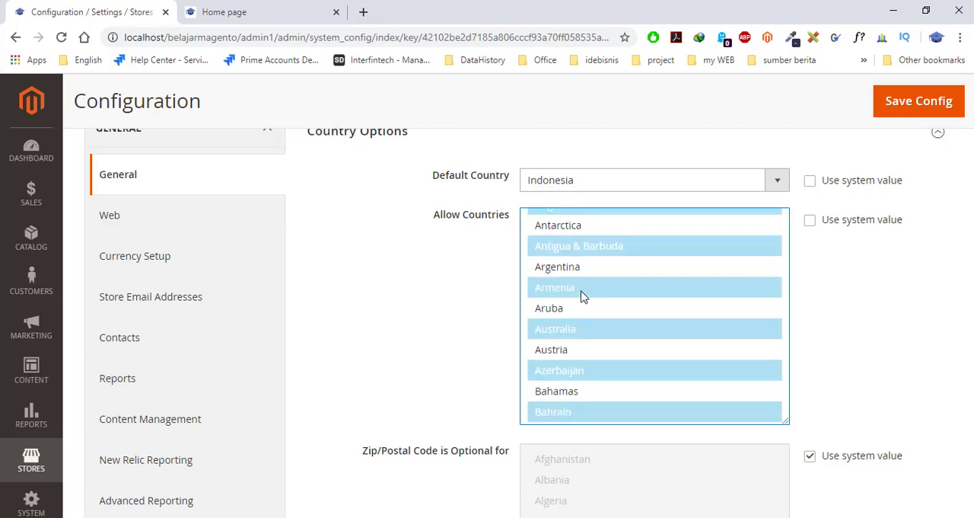
scroll(593, 342, down, 1)
scroll(593, 343, down, 2)
ctrl+click(586, 332)
ctrl+click(605, 394)
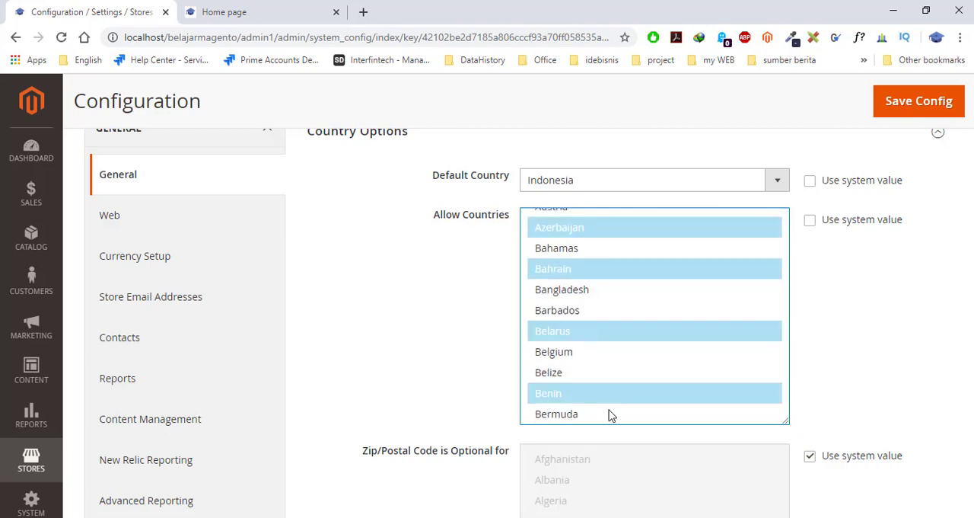
scroll(594, 366, down, 3)
scroll(598, 352, up, 8)
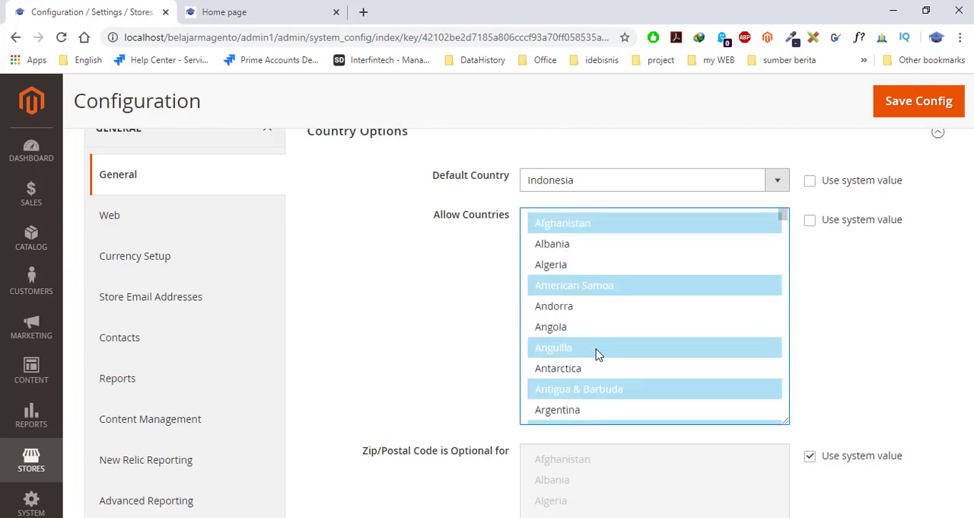
- Select the full range of countries from Afghanistan through Åland Islands in Allow Countries
click(573, 245)
click(572, 226)
scroll(774, 367, up, 2)
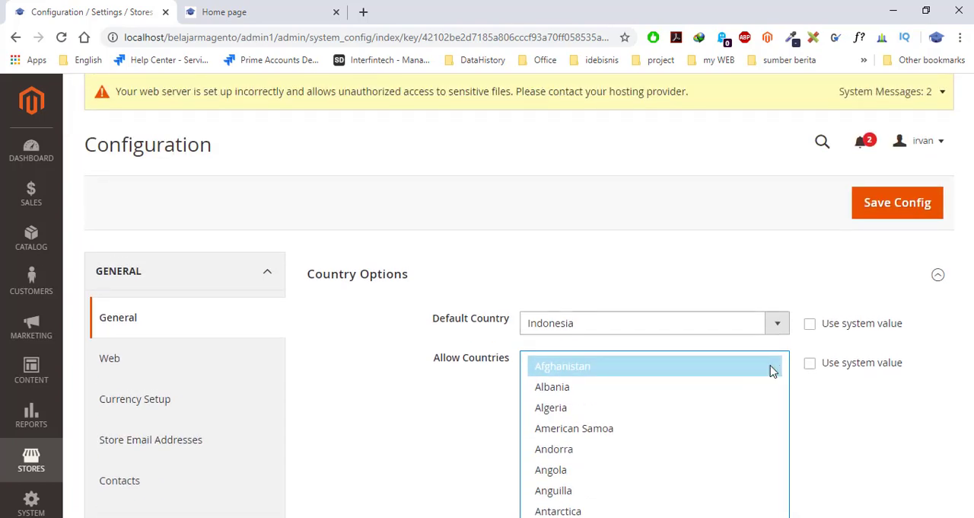
scroll(784, 369, down, 2)
scroll(844, 384, up, 2)
scroll(865, 450, down, 3)
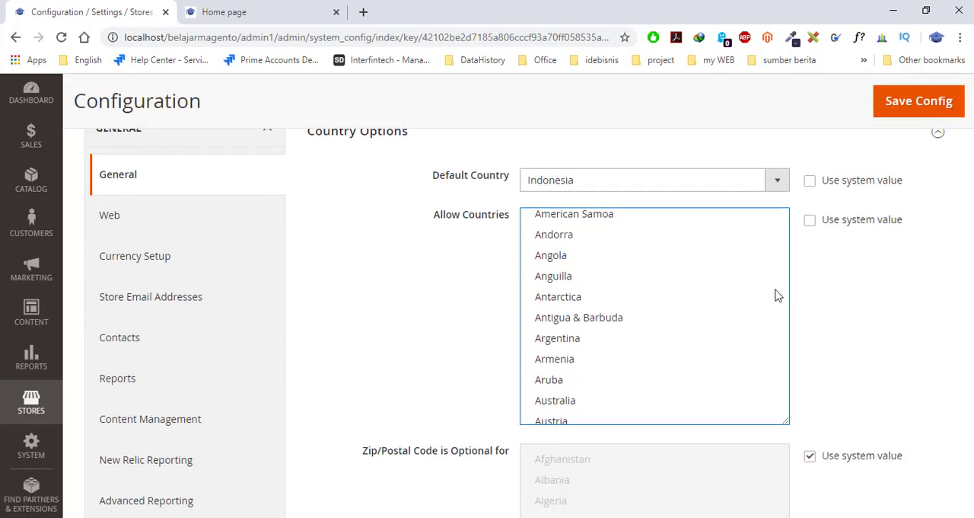
scroll(746, 297, up, 2)
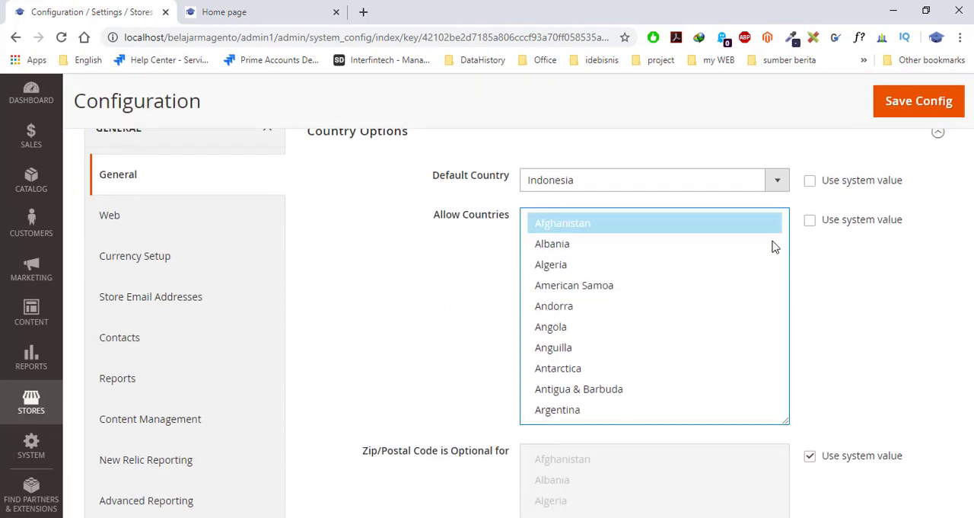
scroll(714, 365, down, 10)
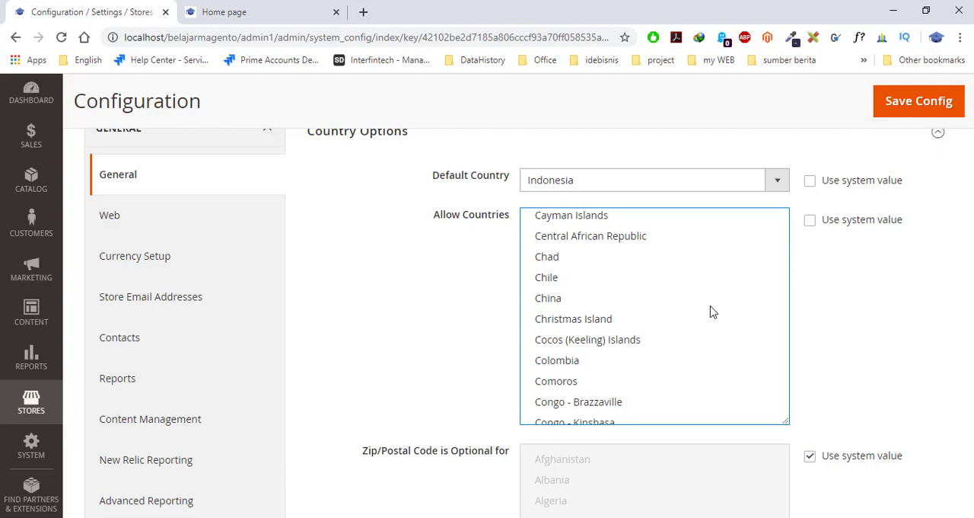
scroll(708, 344, down, 9)
drag(784, 294, 784, 423)
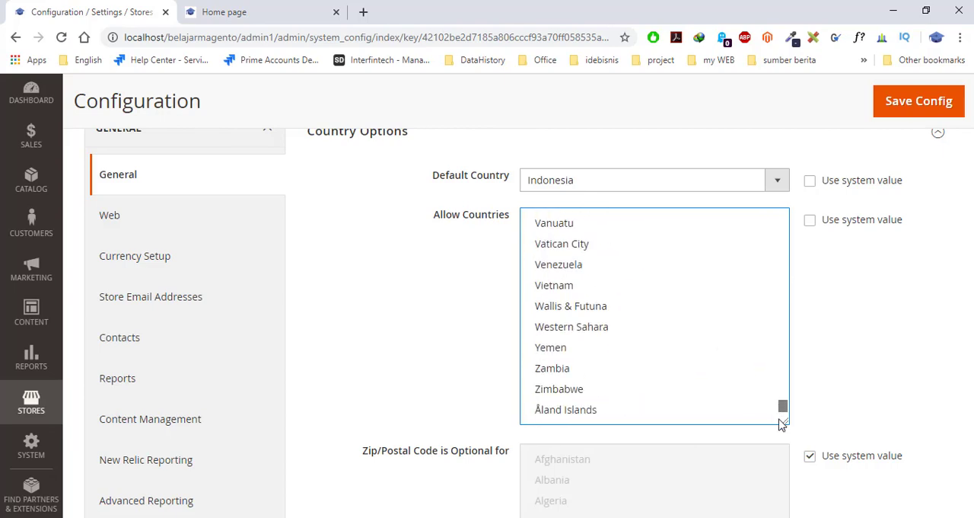
shift+click(598, 411)
scroll(797, 391, up, 2)
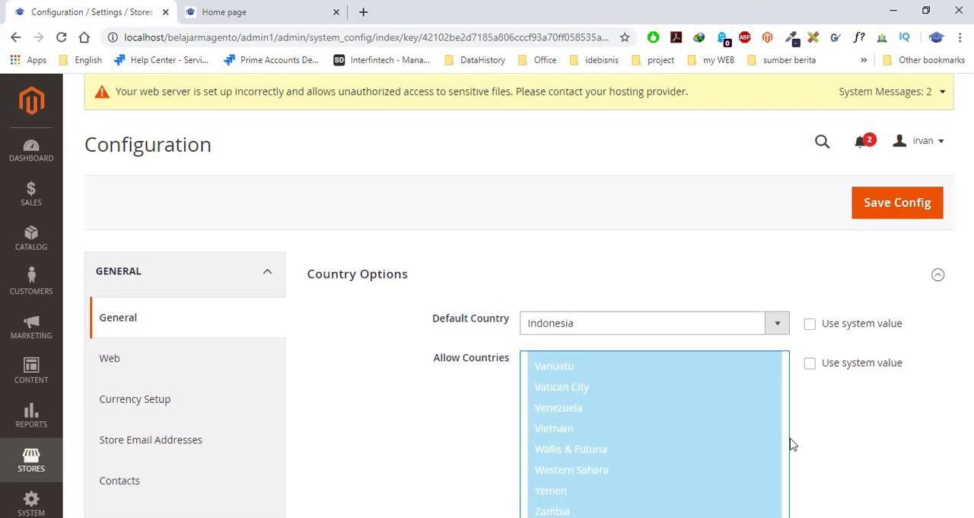
- Exclude Andorra, Antigua & Barbuda and Albania from the Allow Countries selection while keeping the other countries selected
scroll(791, 444, down, 3)
scroll(648, 307, up, 20)
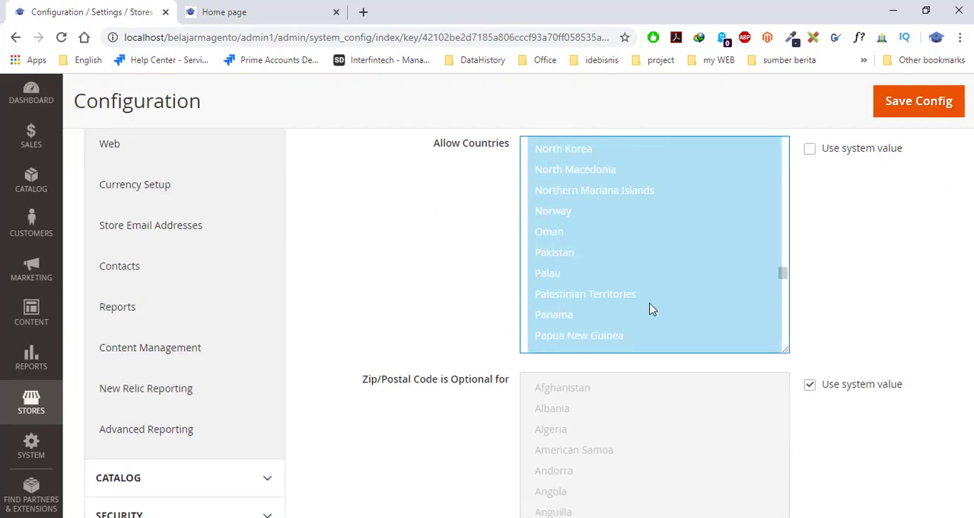
scroll(651, 309, up, 20)
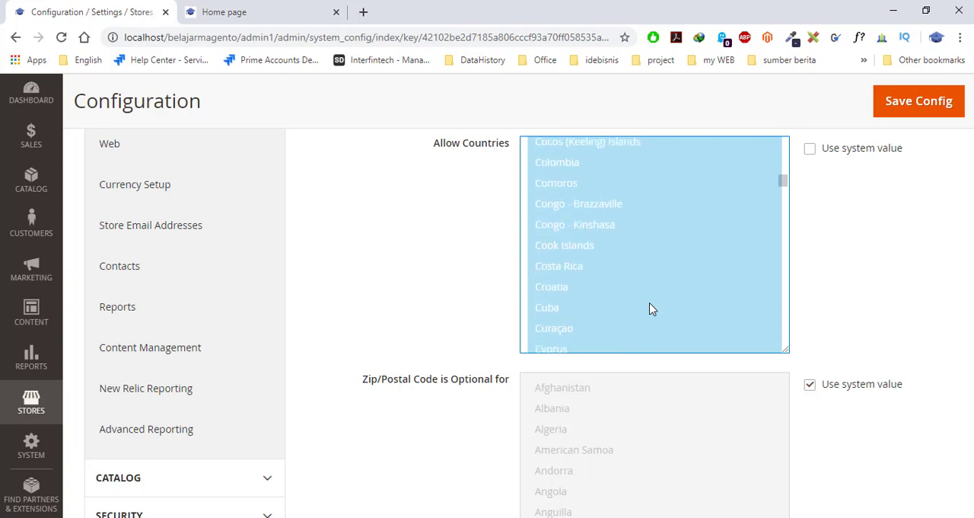
scroll(650, 308, up, 15)
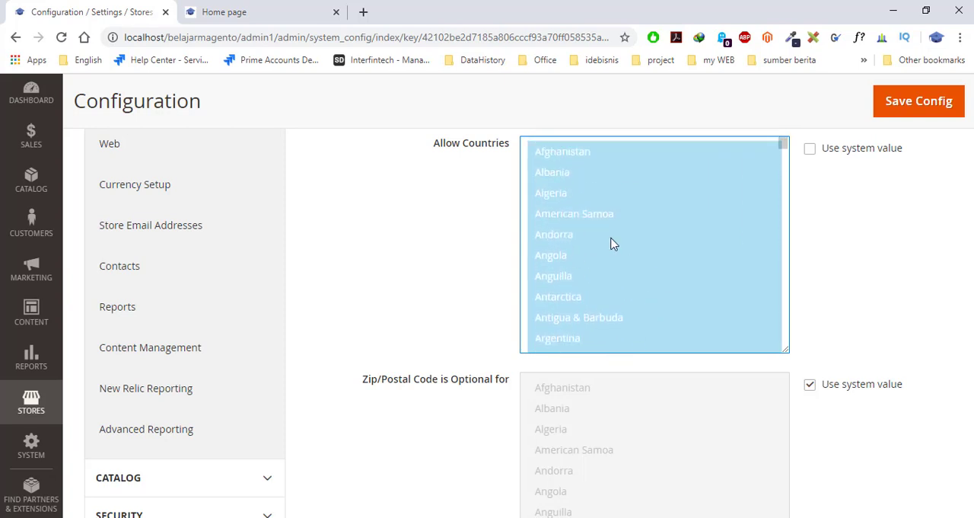
ctrl+click(611, 238)
ctrl+click(613, 316)
ctrl+click(601, 175)
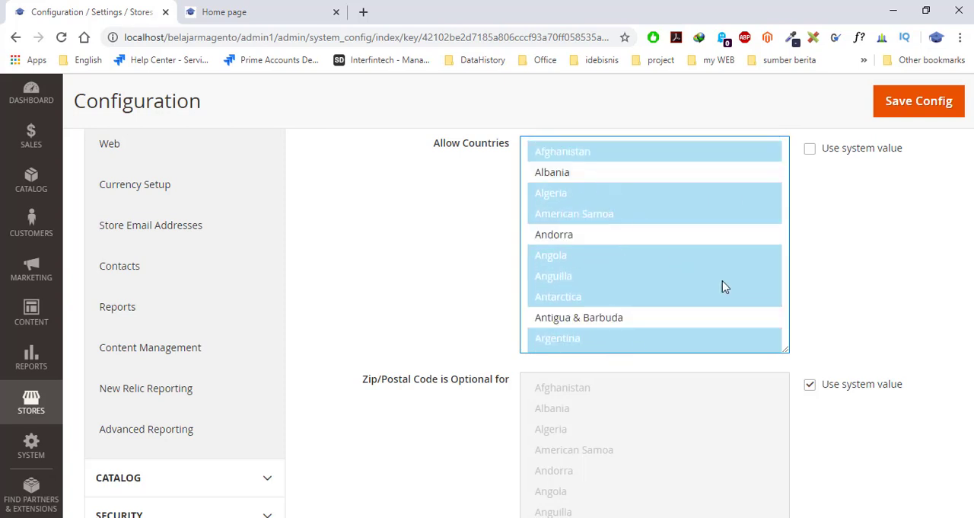
- Deselect Azerbaijan, Aruba and Bahamas in Allow Countries as well
scroll(722, 285, up, 1)
scroll(647, 353, up, 2)
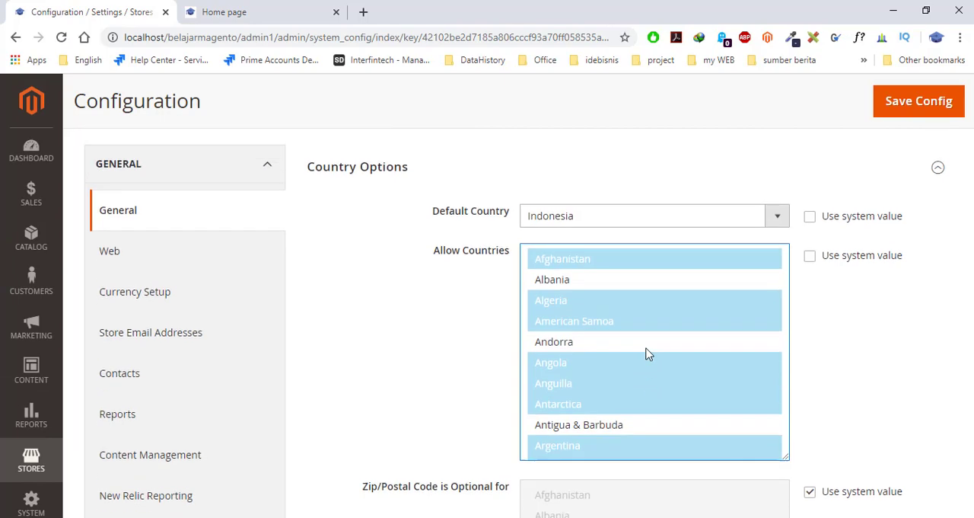
scroll(827, 402, down, 3)
ctrl+click(617, 297)
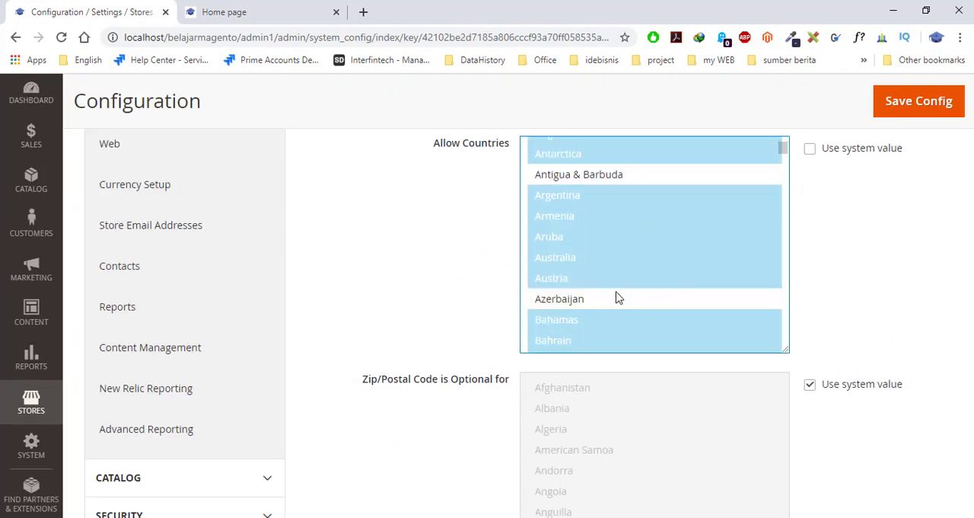
ctrl+click(581, 241)
ctrl+click(601, 322)
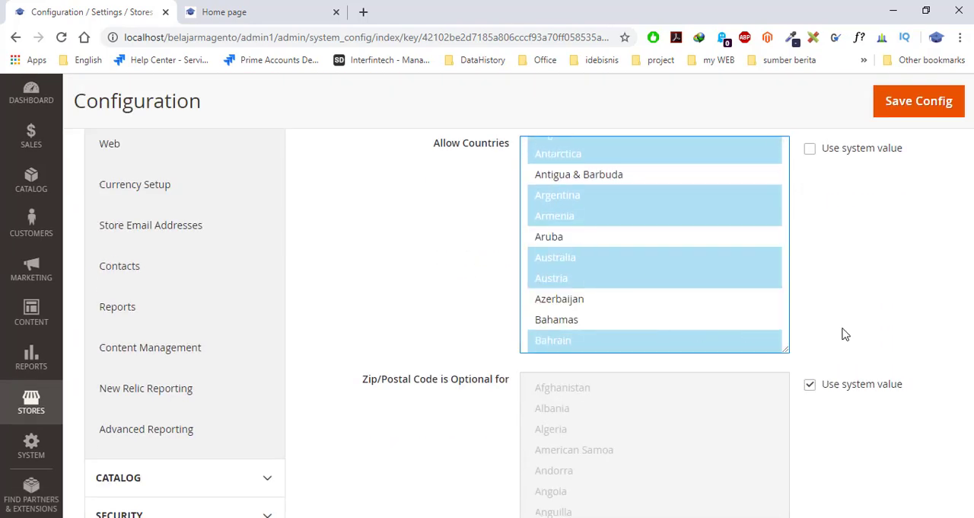
- Reselect the countries in Allow Countries through Åland Islands and turn its system value back on
scroll(845, 333, up, 1)
click(663, 306)
scroll(663, 308, up, 4)
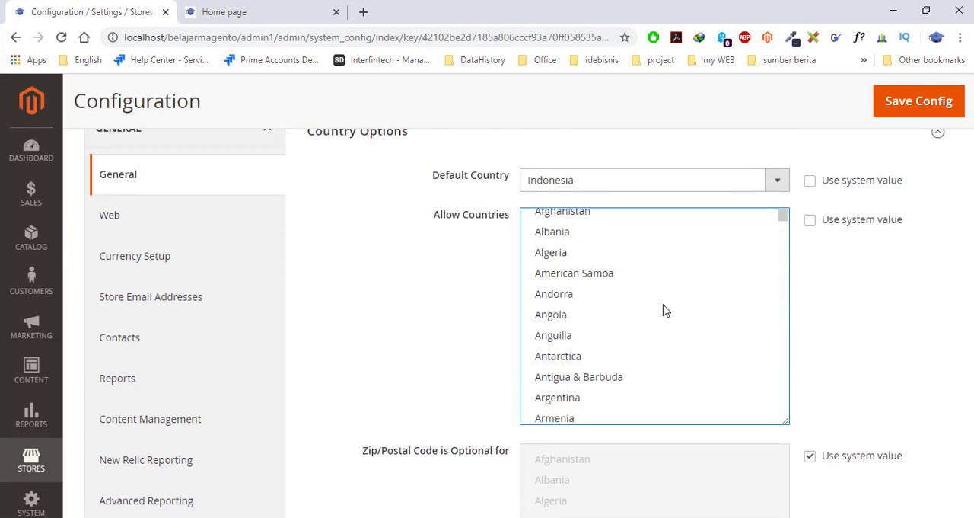
click(603, 230)
scroll(646, 300, down, 5)
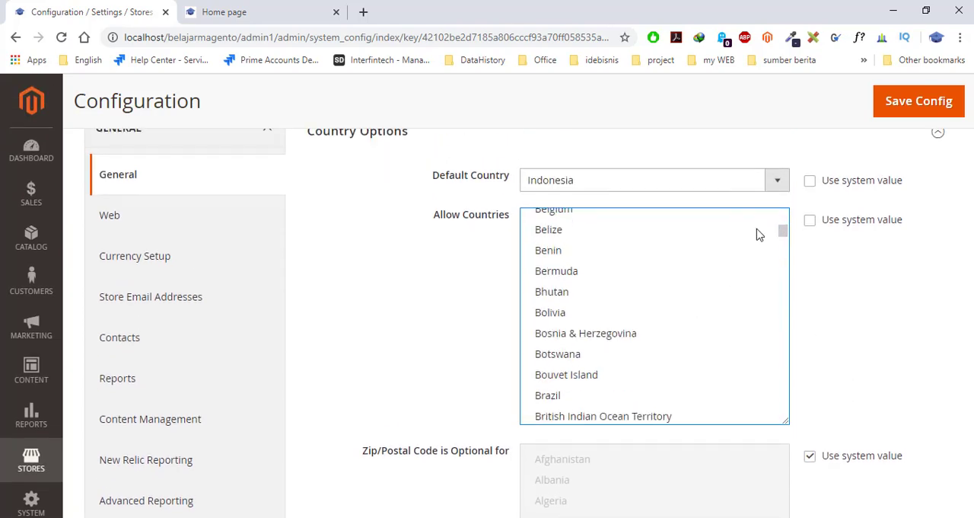
drag(784, 231, 789, 424)
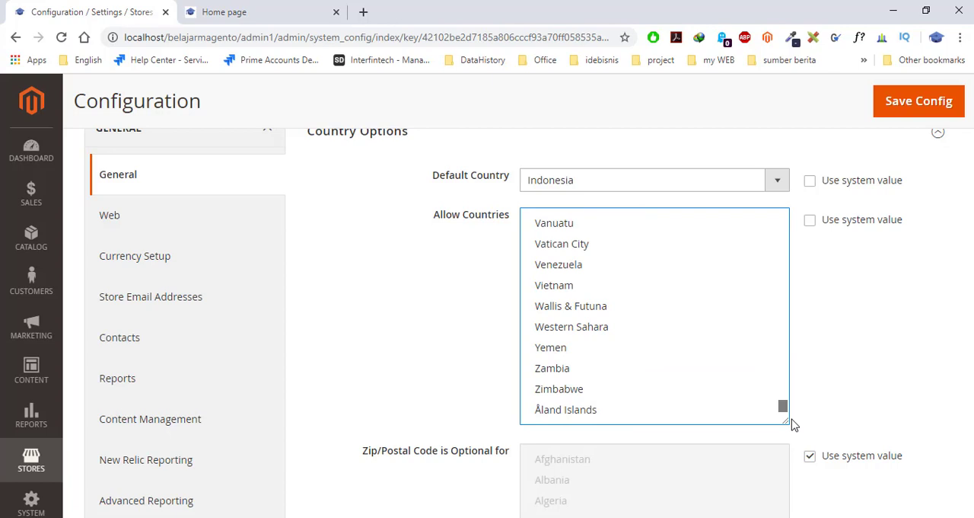
shift+click(695, 409)
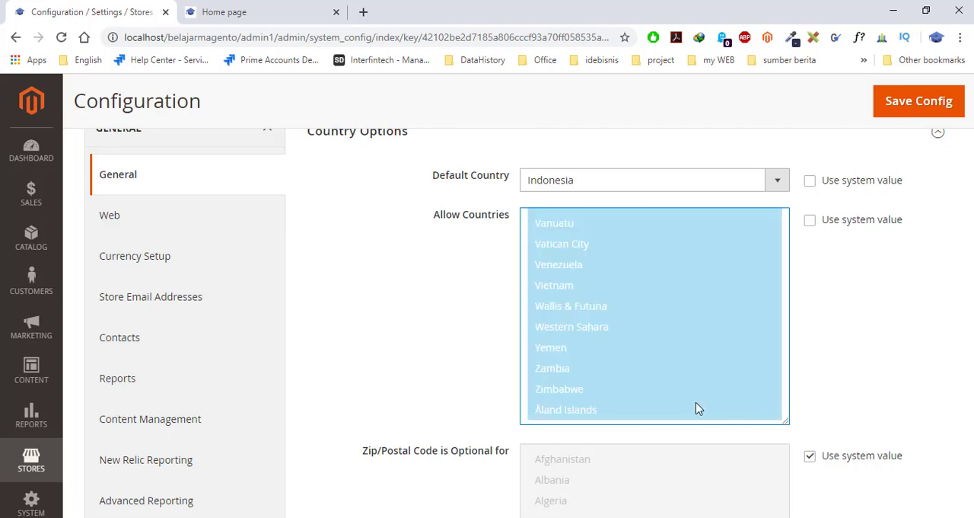
click(812, 221)
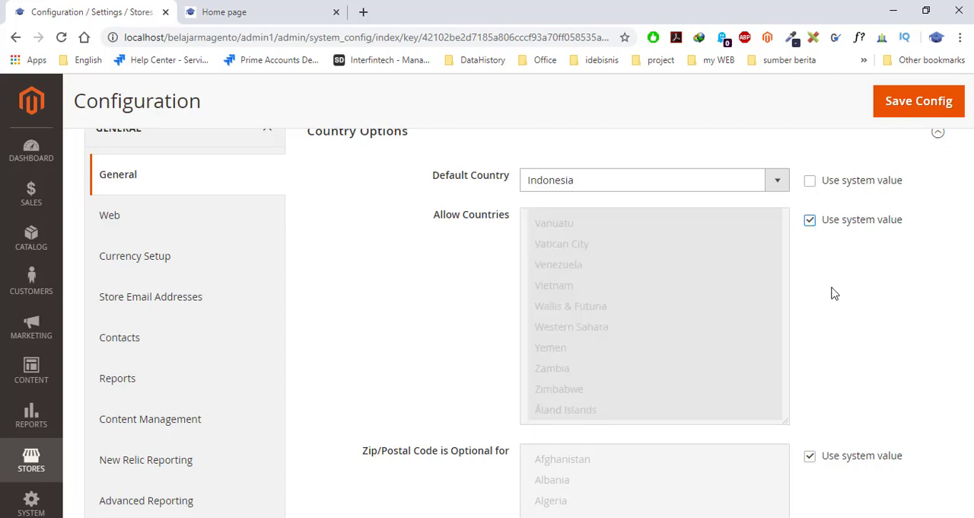
- Set the Default Country in Country Options to Afghanistan
click(772, 182)
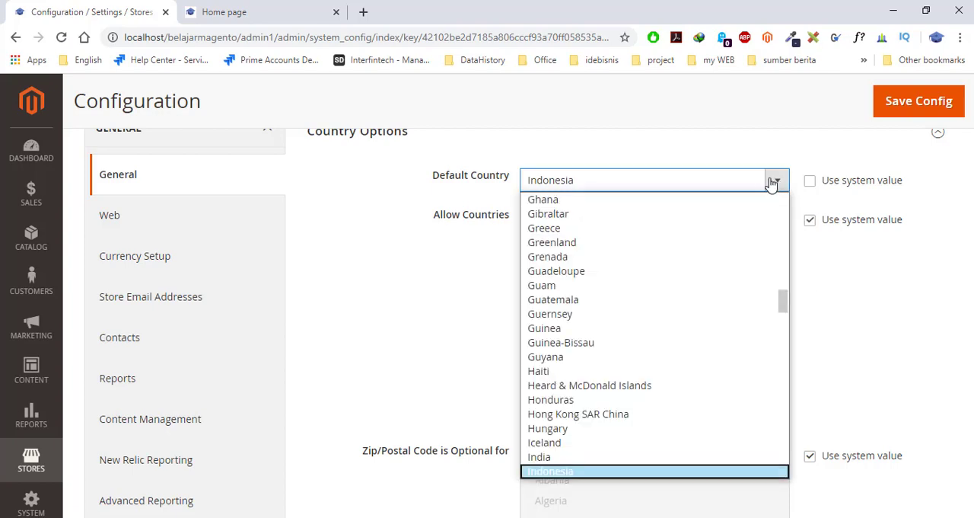
scroll(756, 224, up, 1)
scroll(802, 302, up, 2)
scroll(806, 261, down, 2)
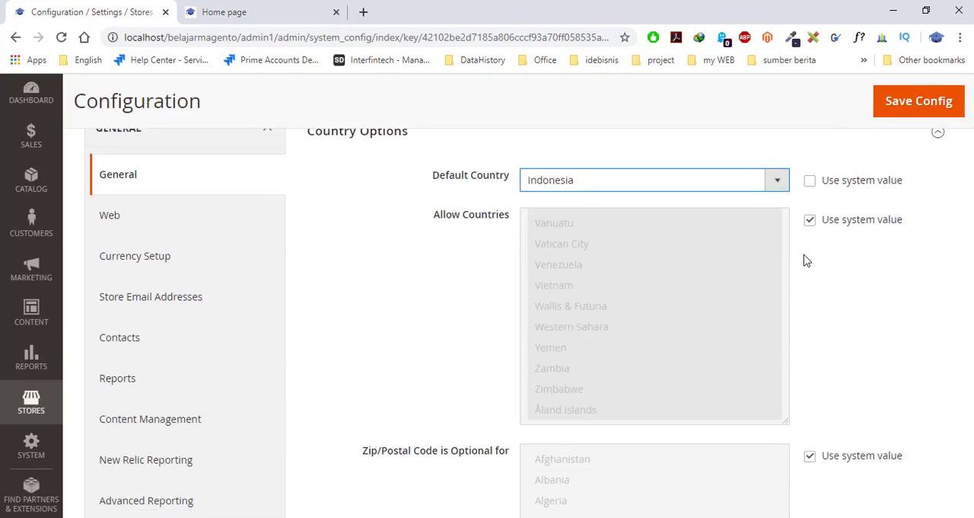
click(783, 185)
drag(782, 304, 776, 205)
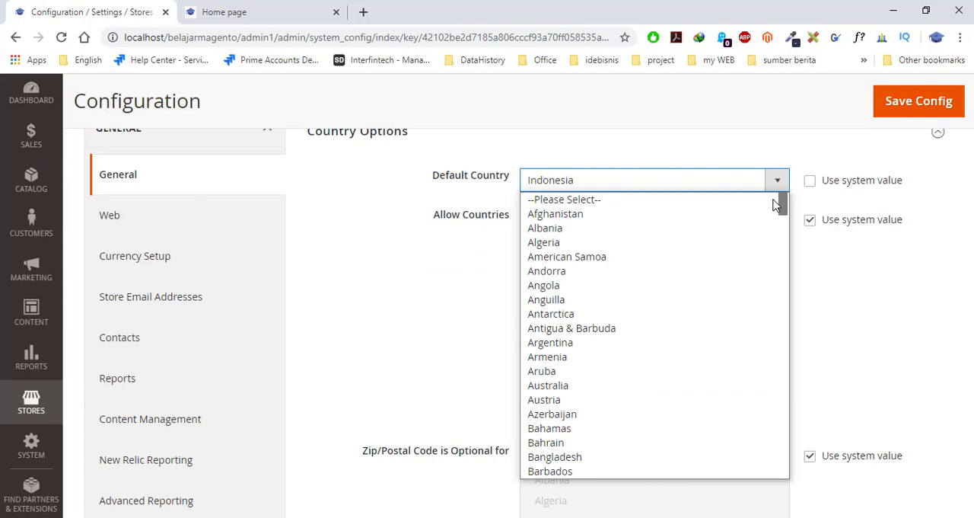
click(648, 216)
- Set the Default Country to United States and turn its Use system value option back on
click(690, 183)
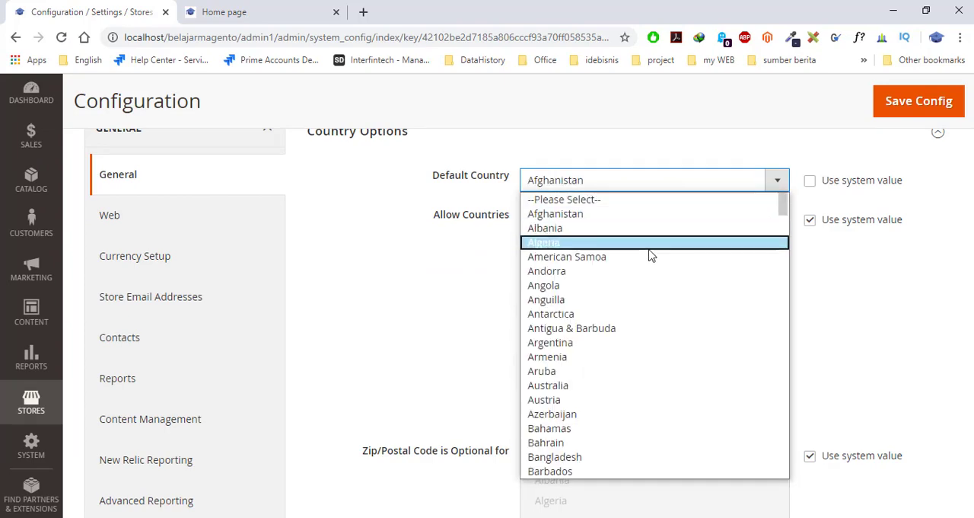
key(u)
key(Down)
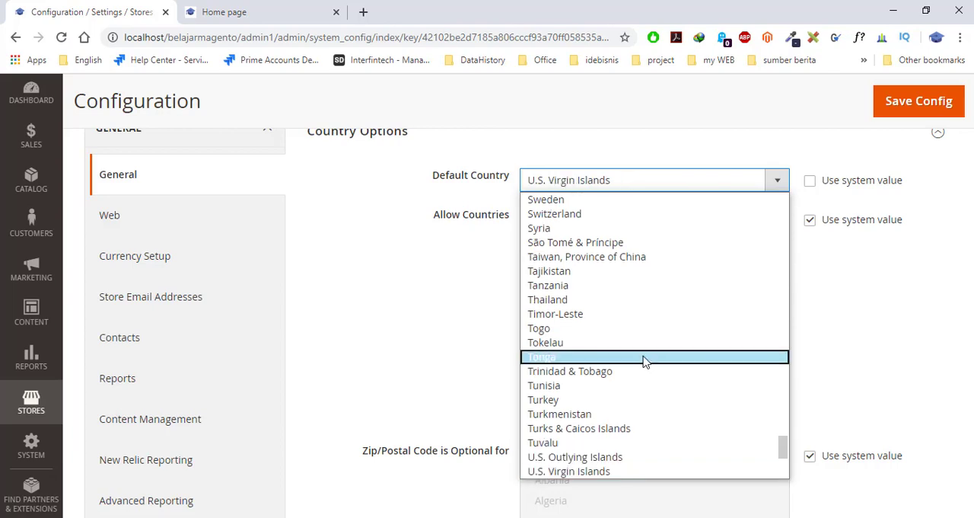
key(Down)
key(Down)
key(Down)
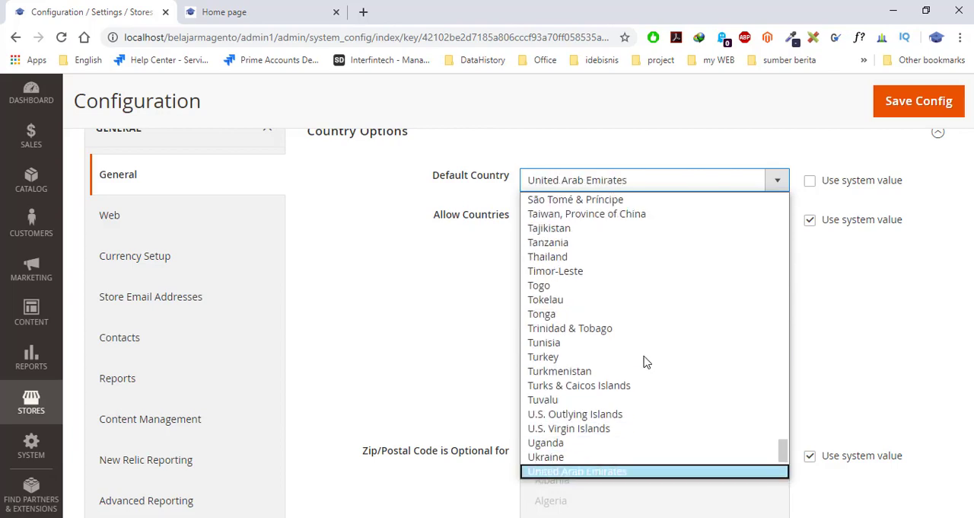
key(Down)
key(Down)
key(Down)
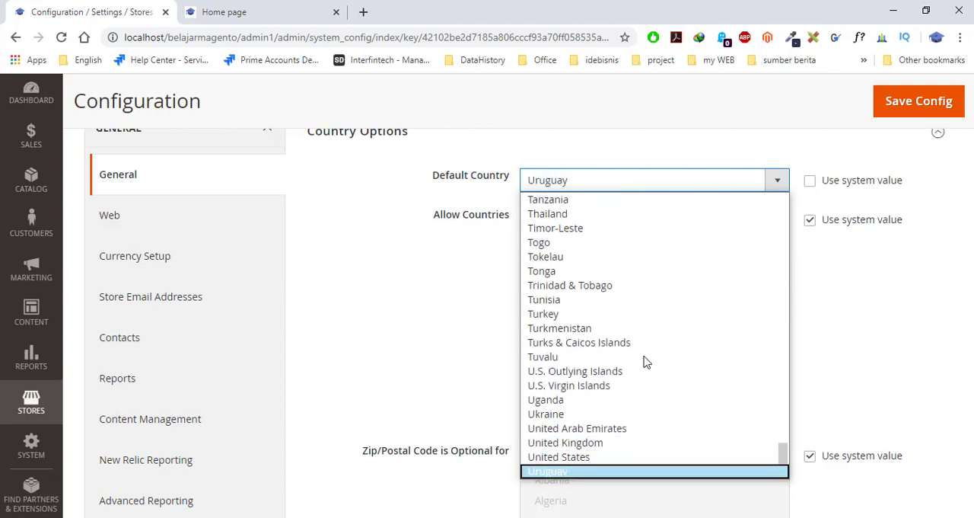
scroll(643, 362, down, 1)
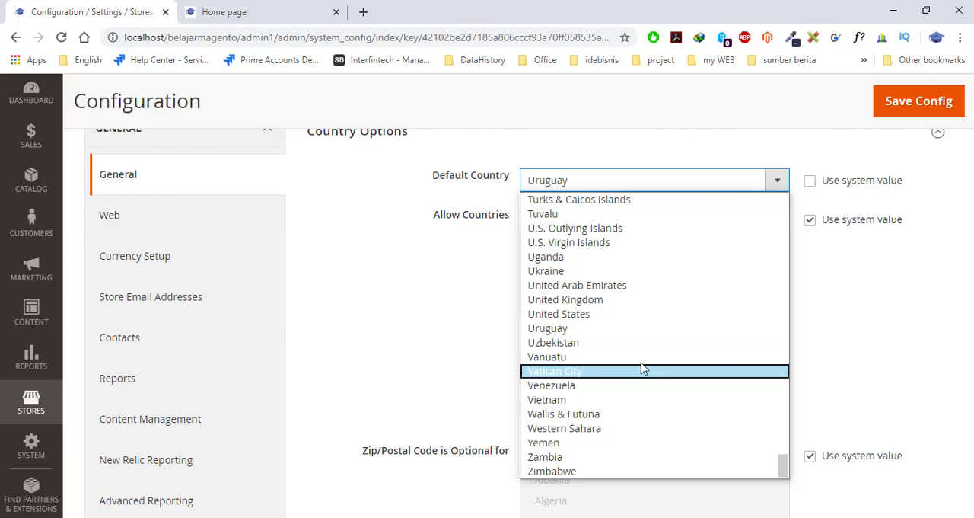
click(608, 319)
click(810, 182)
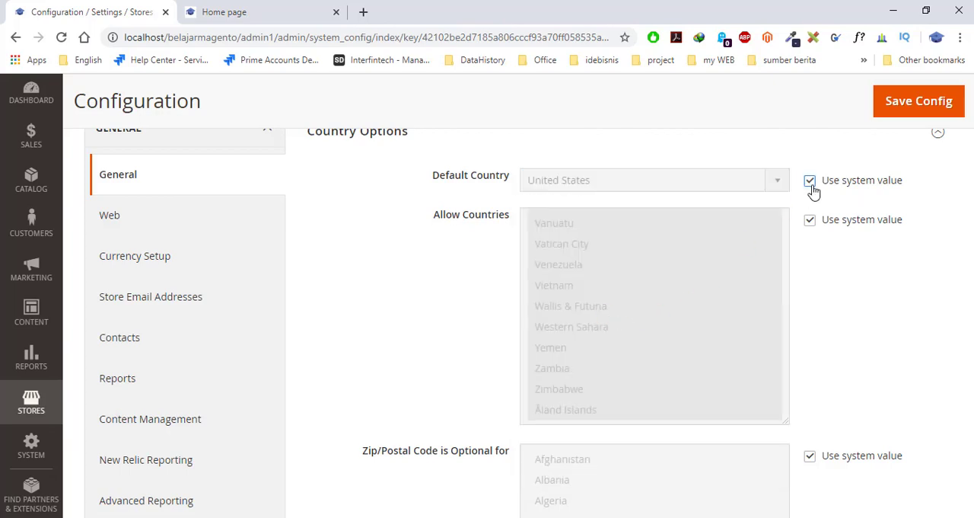
- Examine the Zip/Postal Code is Optional for and European Union Countries lists in Country Options
scroll(803, 297, down, 2)
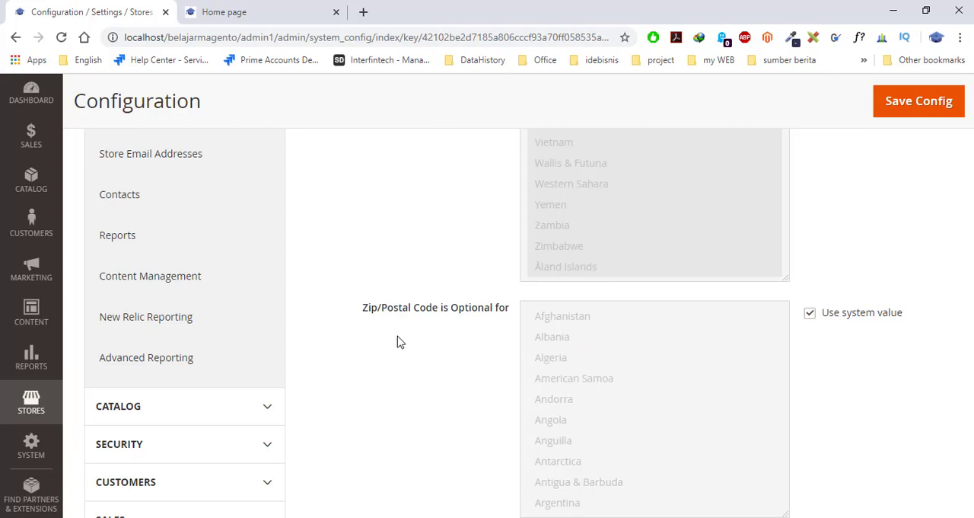
scroll(429, 335, down, 1)
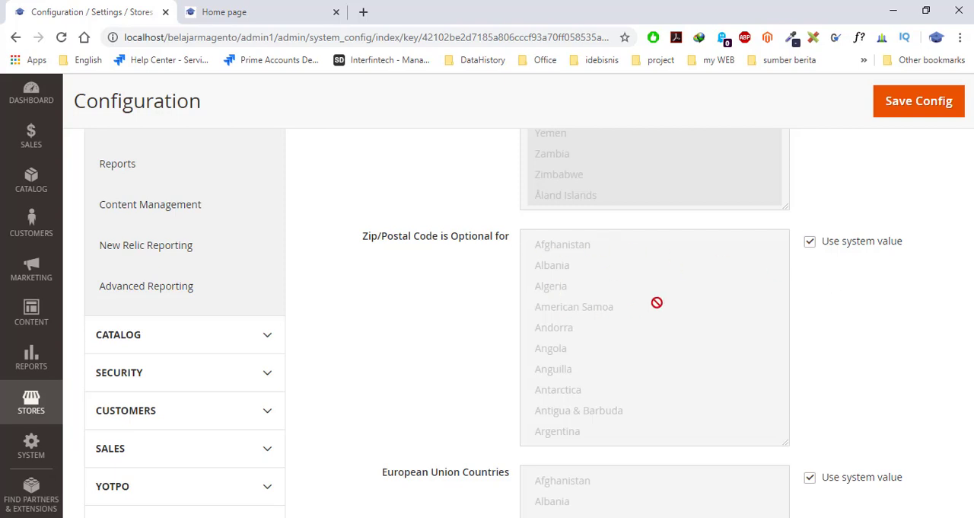
scroll(596, 367, down, 6)
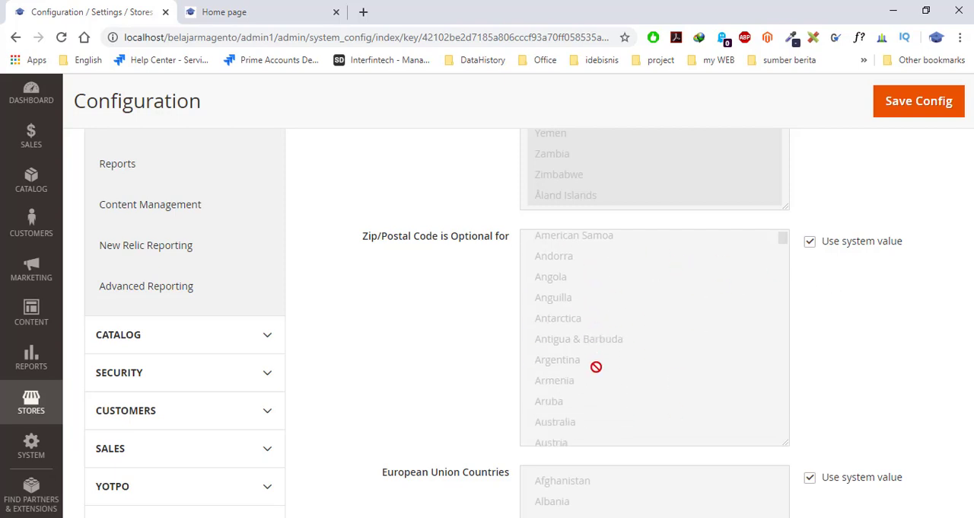
scroll(596, 367, down, 20)
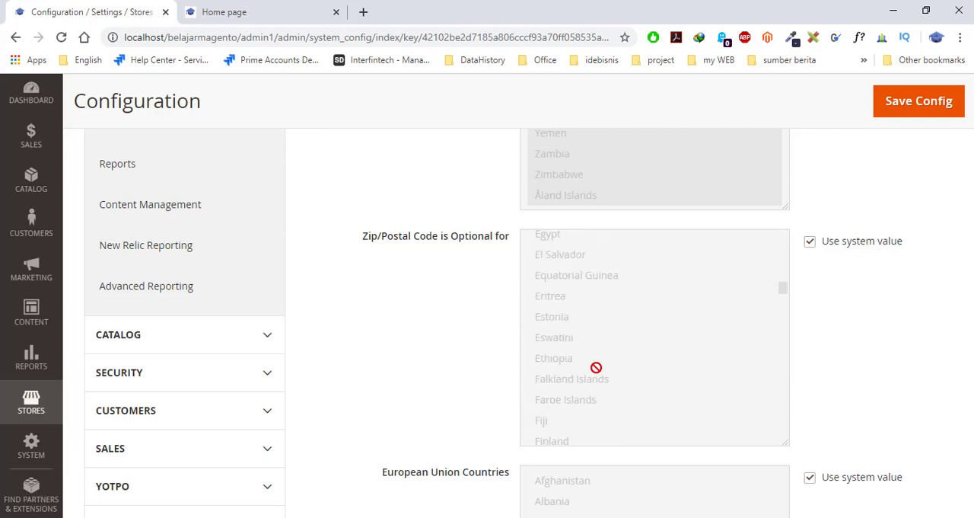
scroll(596, 367, down, 20)
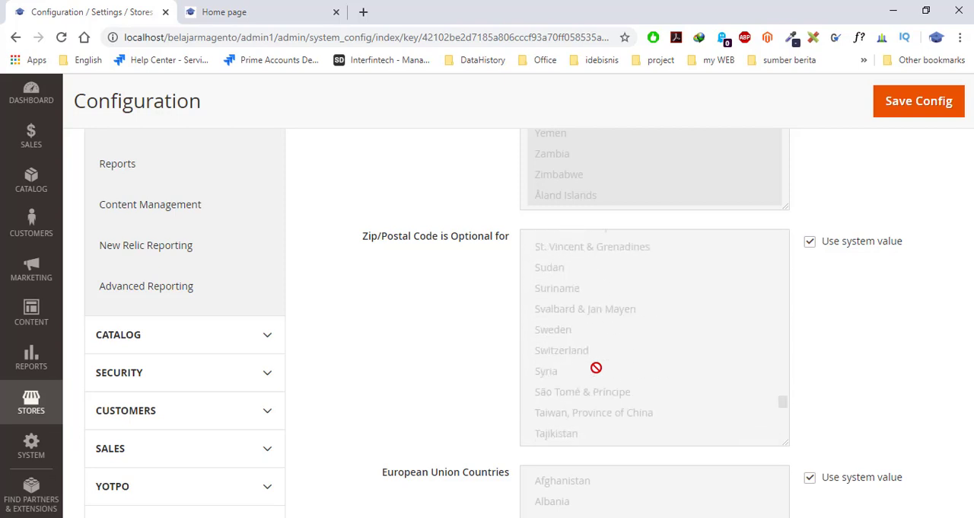
scroll(413, 316, down, 2)
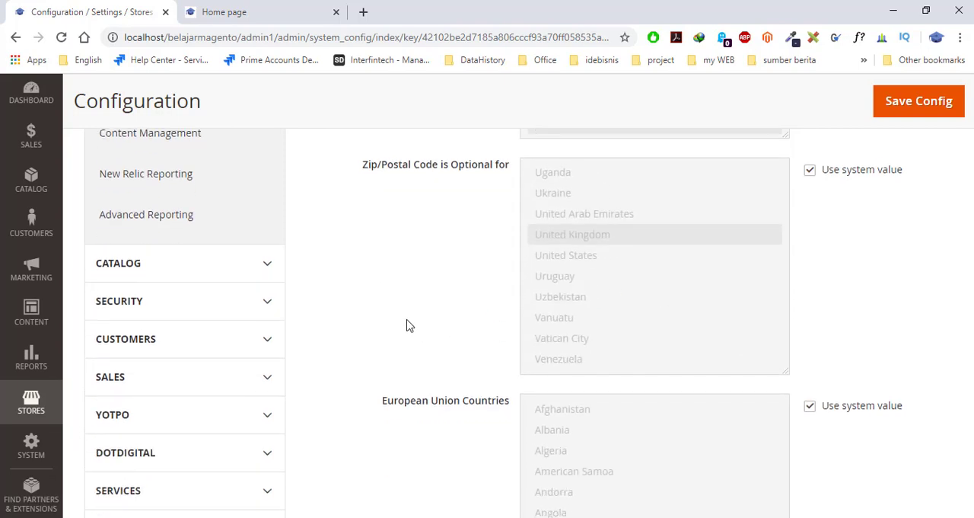
scroll(409, 326, down, 6)
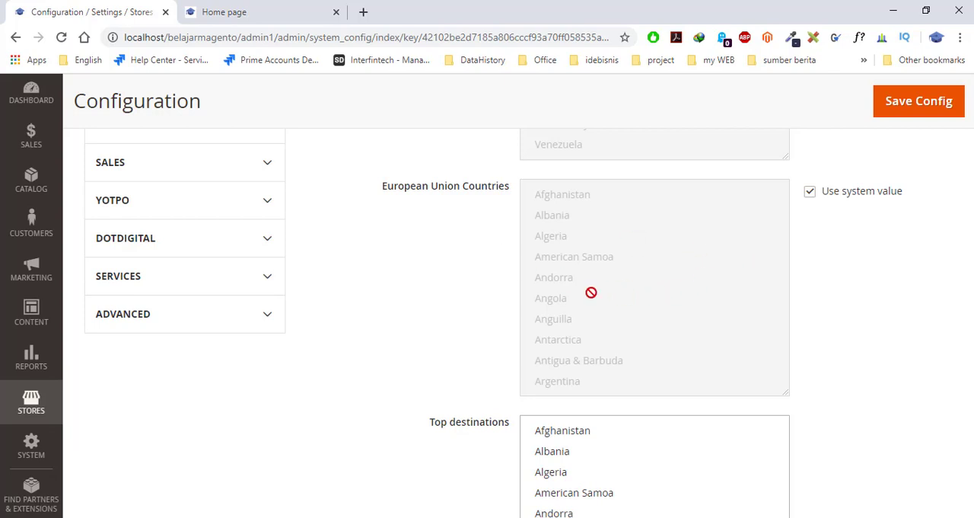
scroll(592, 292, down, 2)
scroll(533, 342, up, 1)
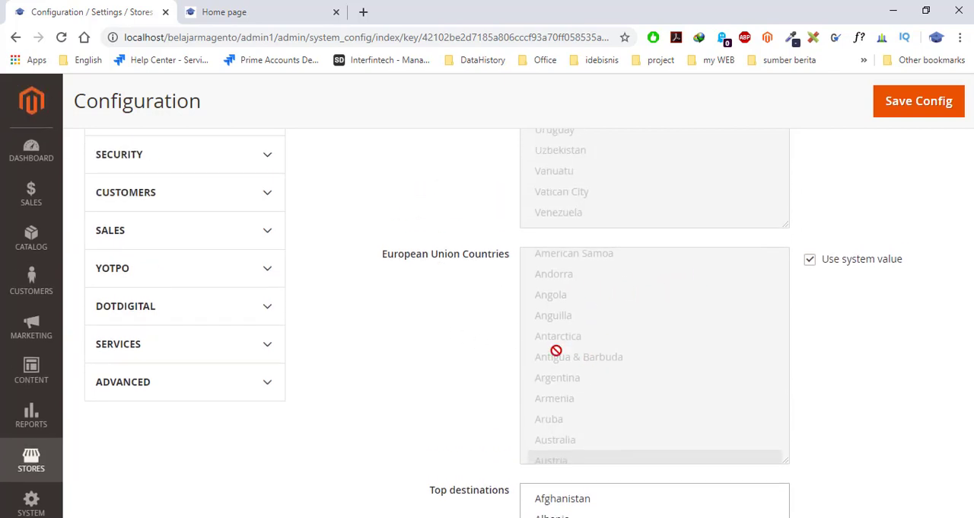
scroll(618, 368, up, 3)
scroll(838, 400, down, 2)
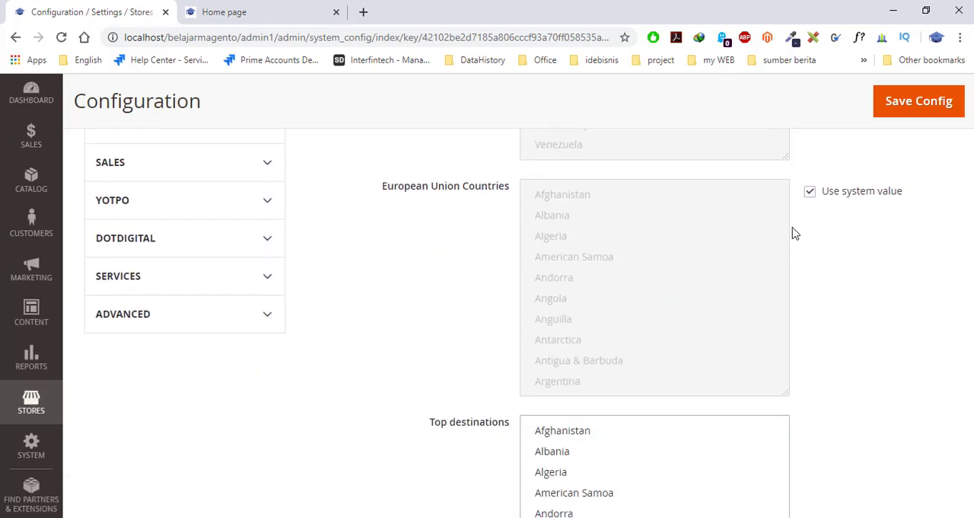
scroll(657, 289, up, 2)
scroll(657, 289, up, 5)
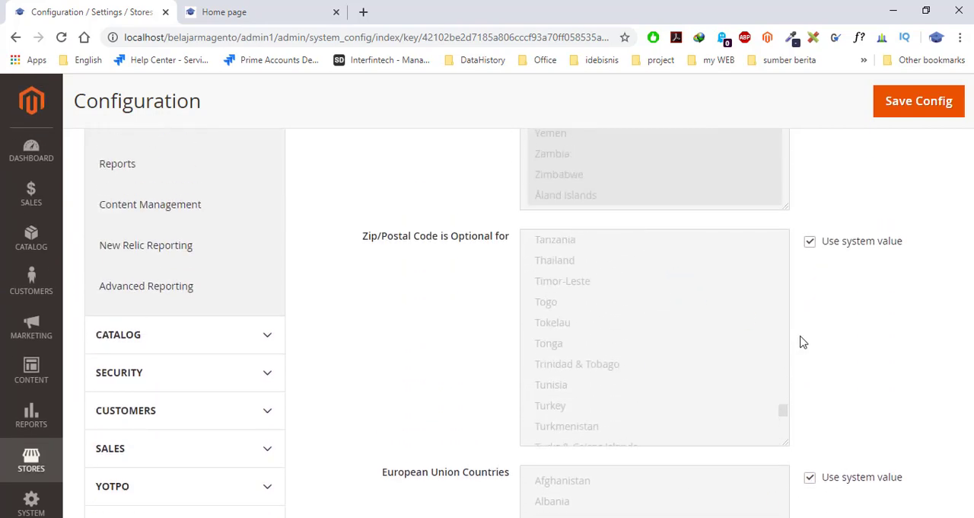
scroll(783, 311, up, 3)
scroll(708, 300, down, 4)
scroll(608, 298, down, 3)
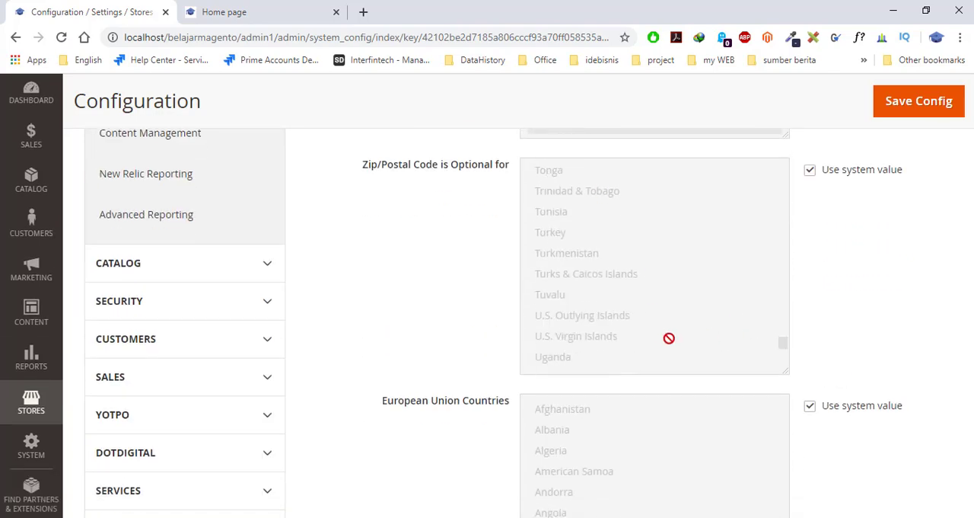
scroll(674, 347, down, 4)
scroll(828, 370, down, 4)
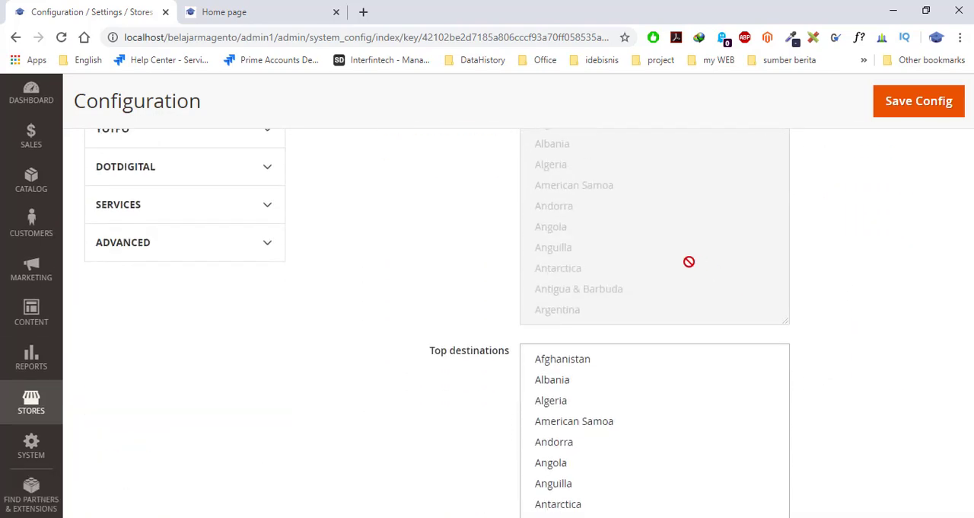
- Select Indonesia in the Top destinations list
scroll(680, 260, down, 3)
scroll(864, 296, down, 2)
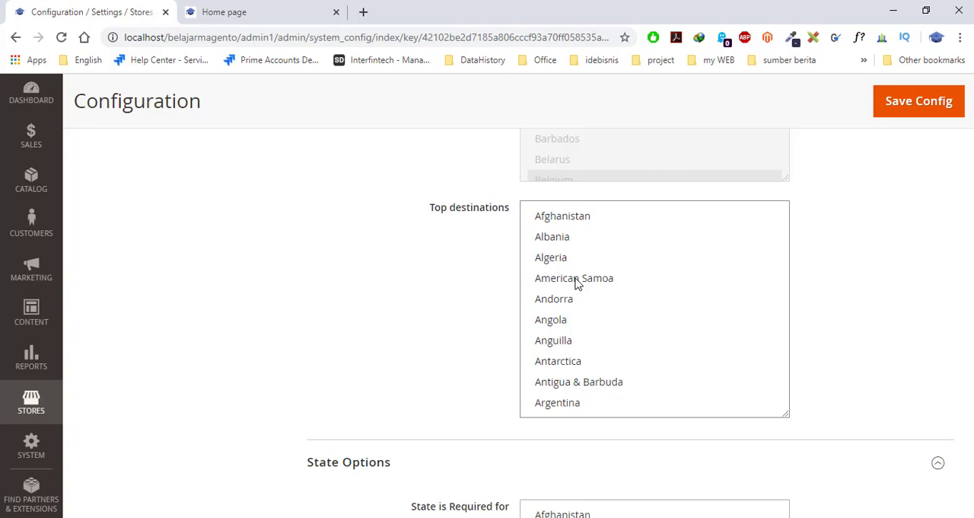
scroll(576, 282, down, 1)
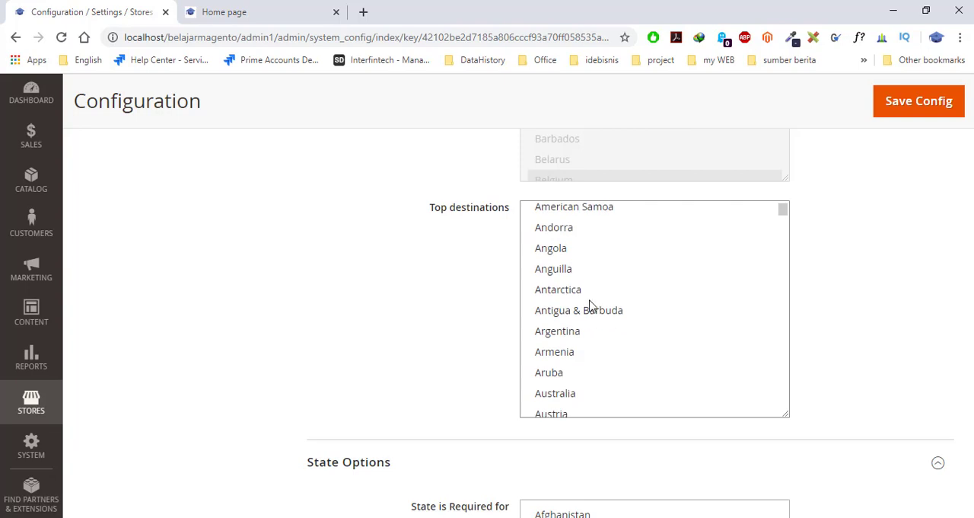
scroll(661, 342, up, 1)
scroll(666, 344, down, 10)
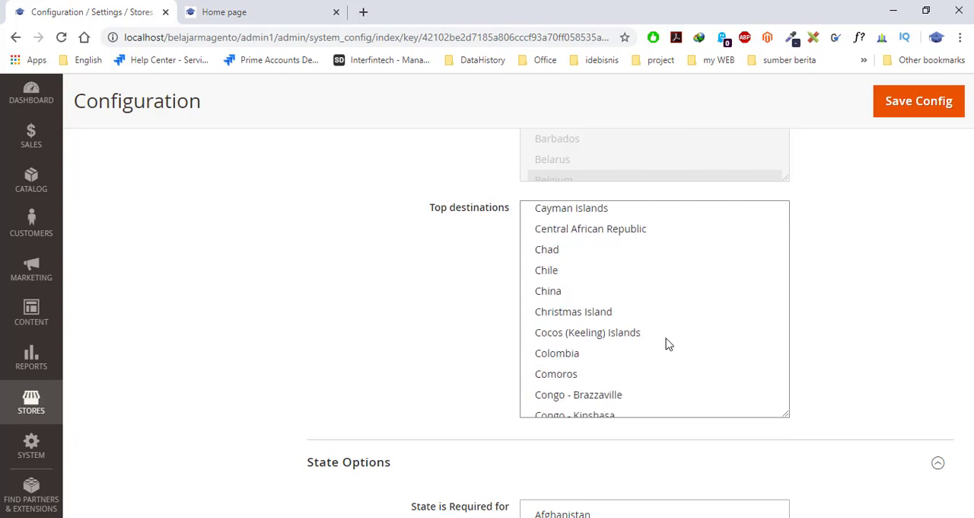
click(637, 328)
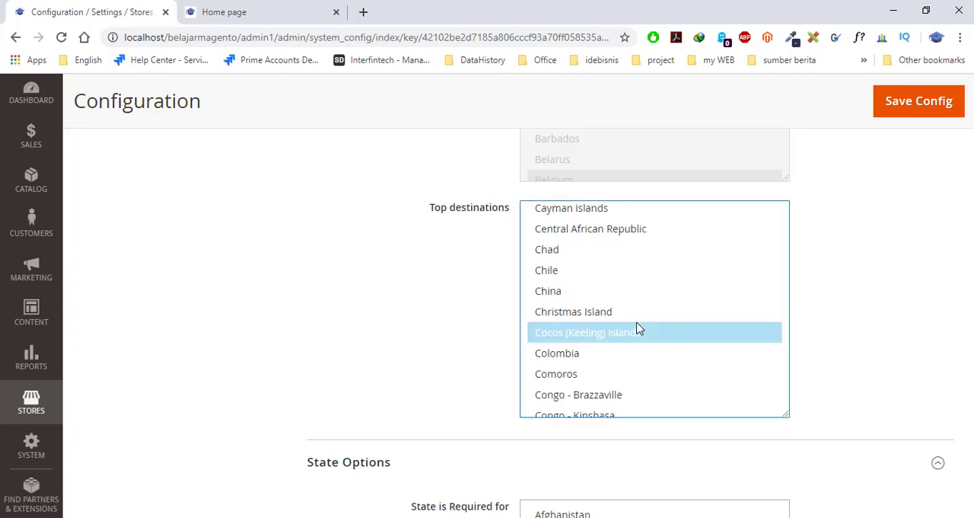
key(i)
key(i)
key(i)
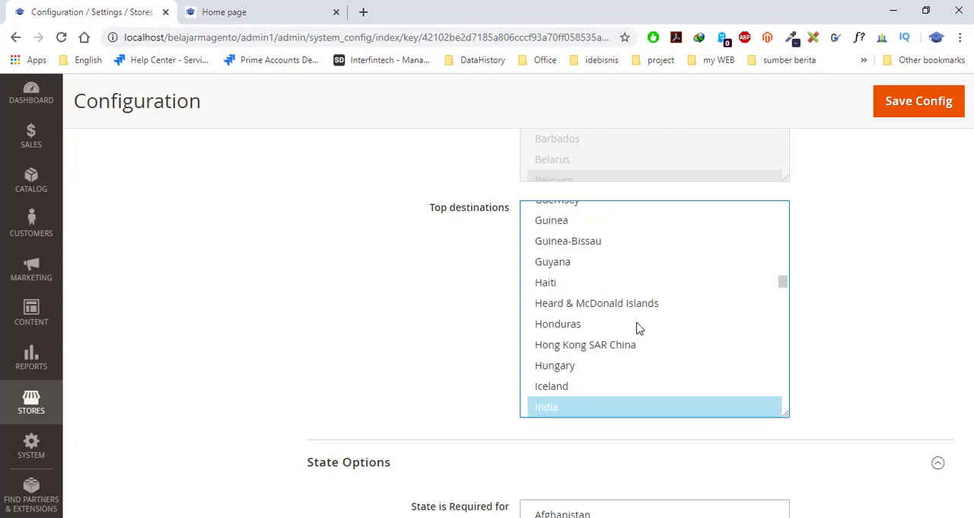
scroll(609, 328, down, 1)
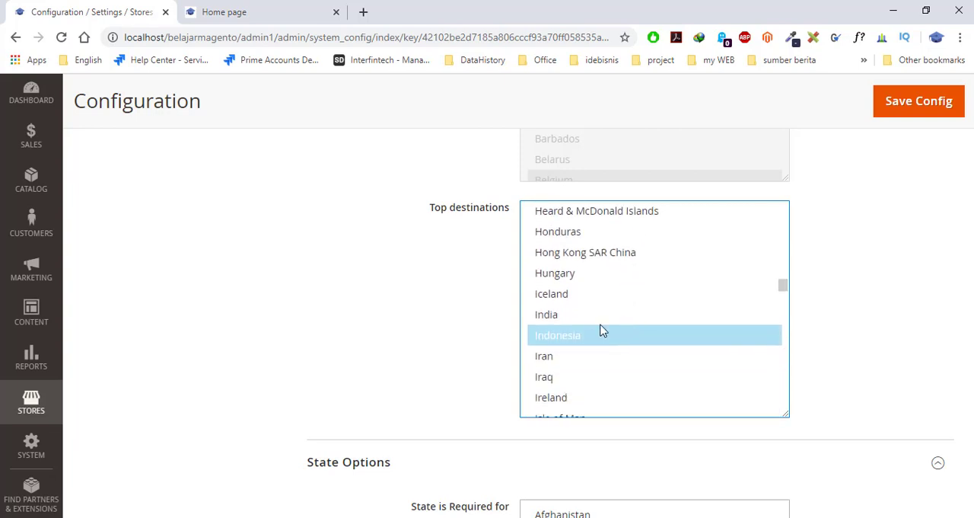
click(598, 299)
click(586, 343)
- Try to add Italy to the Top destinations selection alongside Indonesia
scroll(577, 335, down, 5)
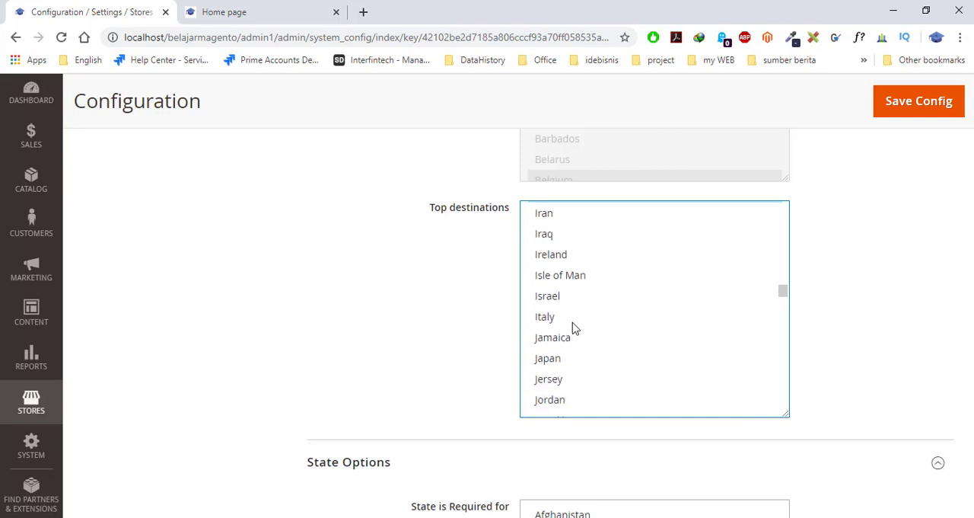
scroll(584, 355, down, 3)
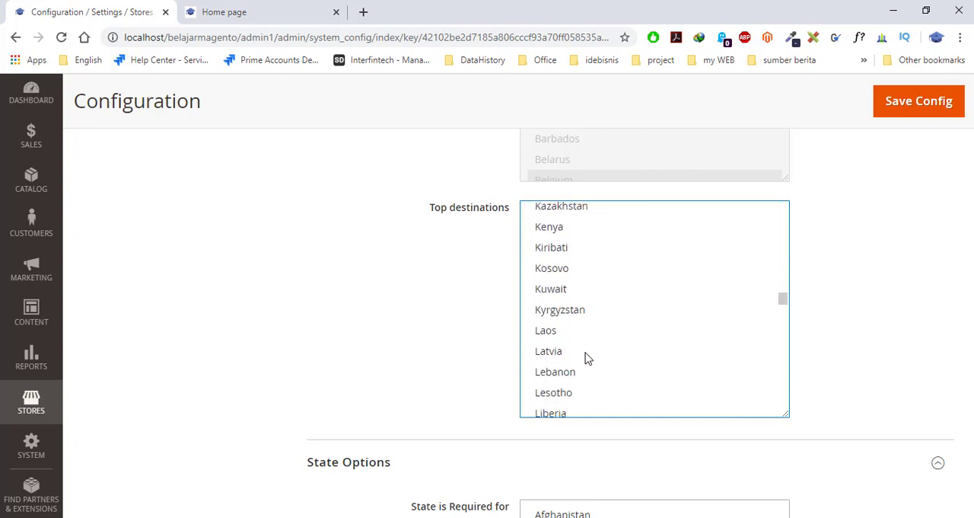
scroll(586, 357, down, 5)
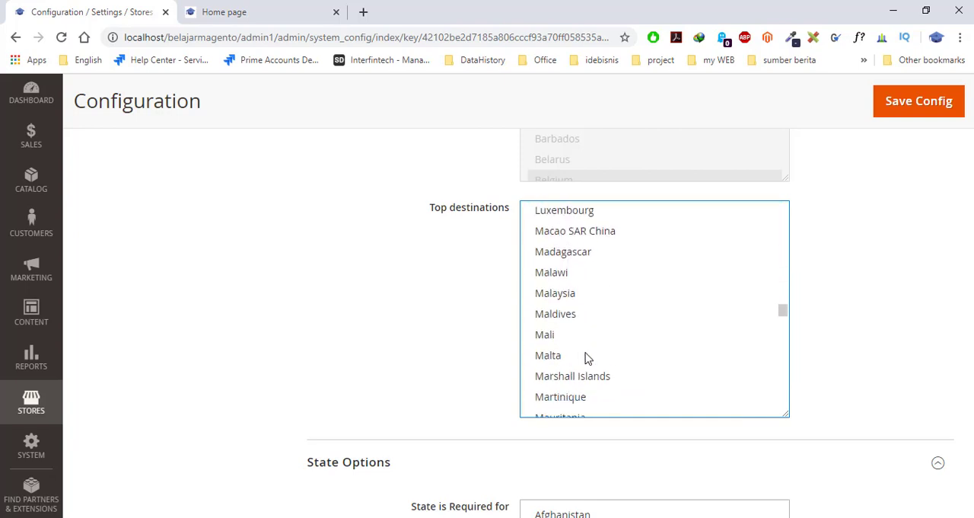
scroll(586, 357, down, 1)
scroll(586, 358, up, 7)
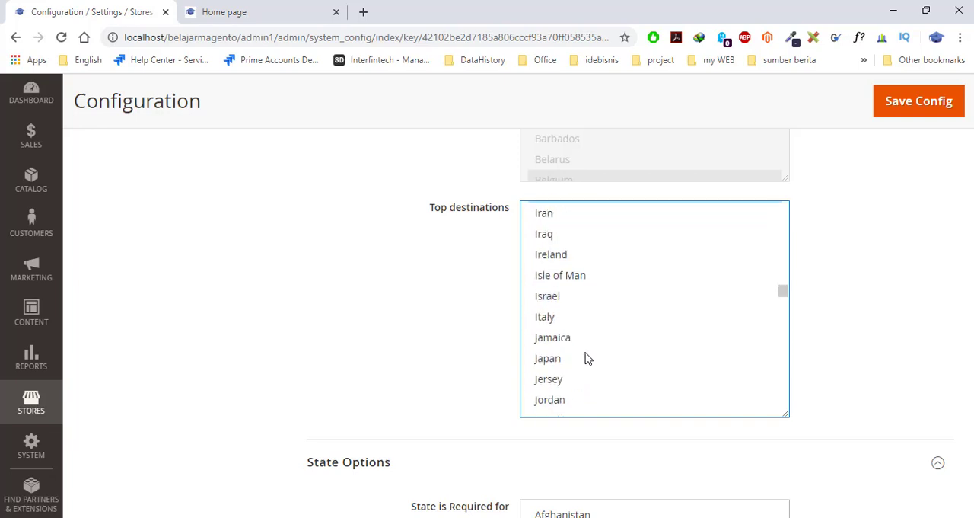
scroll(586, 357, down, 5)
scroll(586, 358, up, 11)
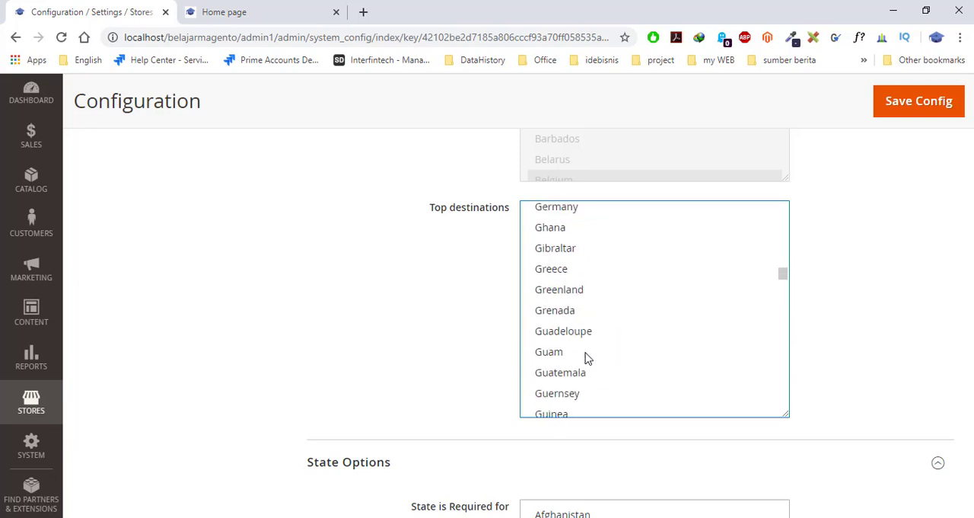
scroll(586, 356, down, 5)
click(586, 355)
scroll(585, 358, down, 2)
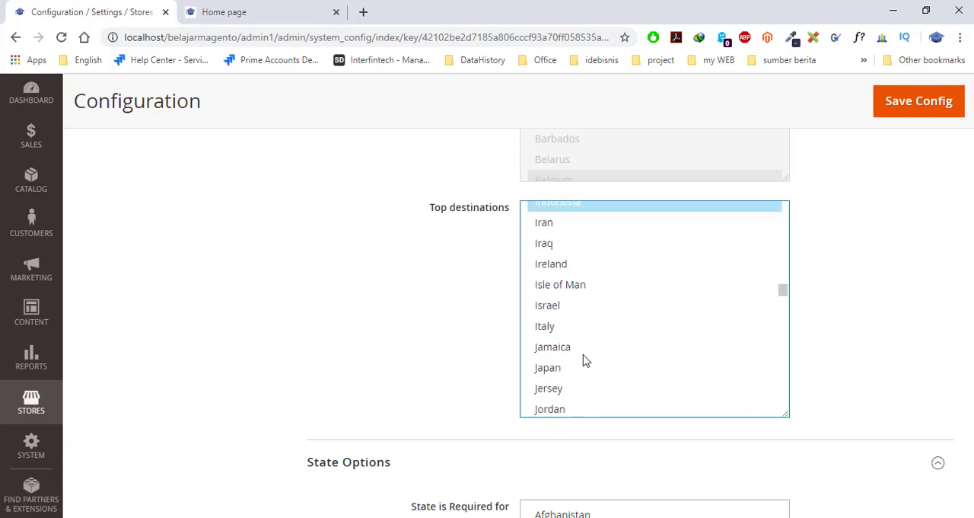
shift+click(546, 323)
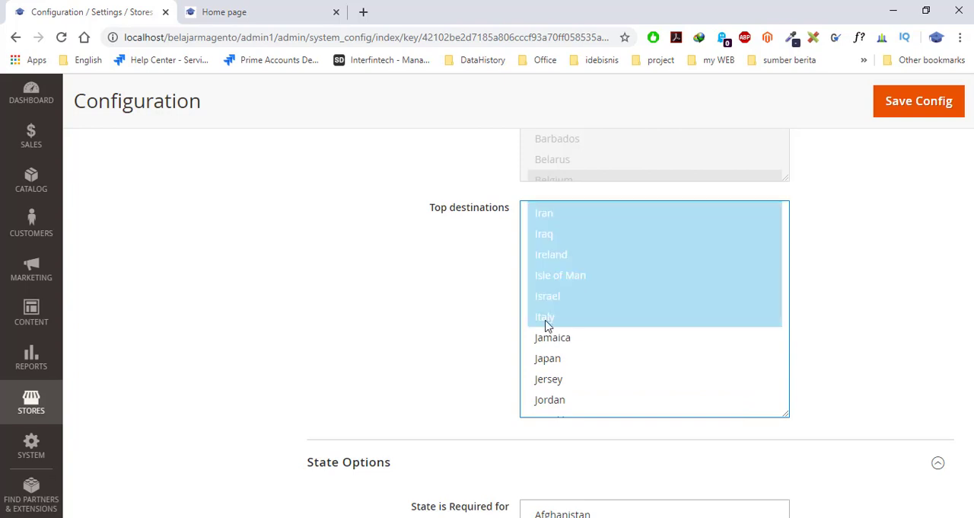
click(546, 323)
- Select Indonesia, India and Italy together as individual entries in Top destinations
scroll(571, 333, up, 2)
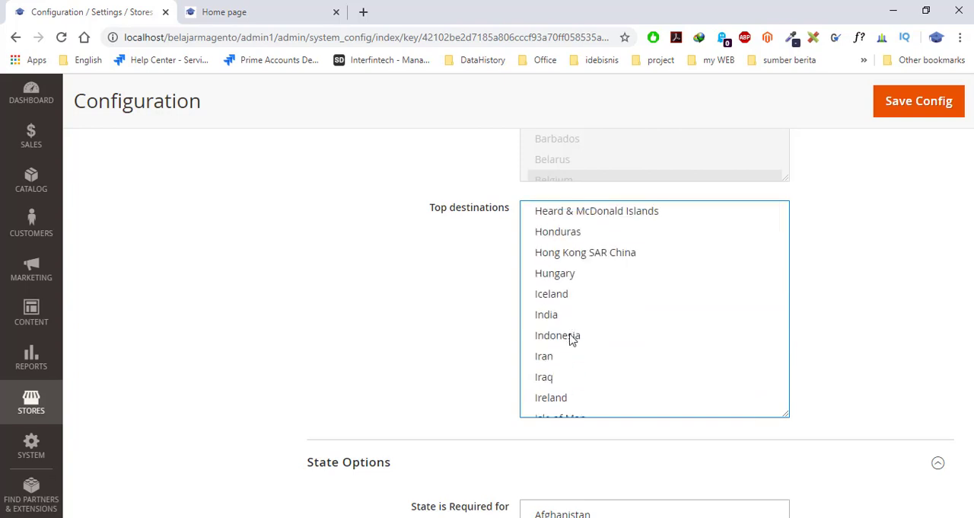
click(574, 338)
scroll(575, 338, down, 1)
shift+click(546, 242)
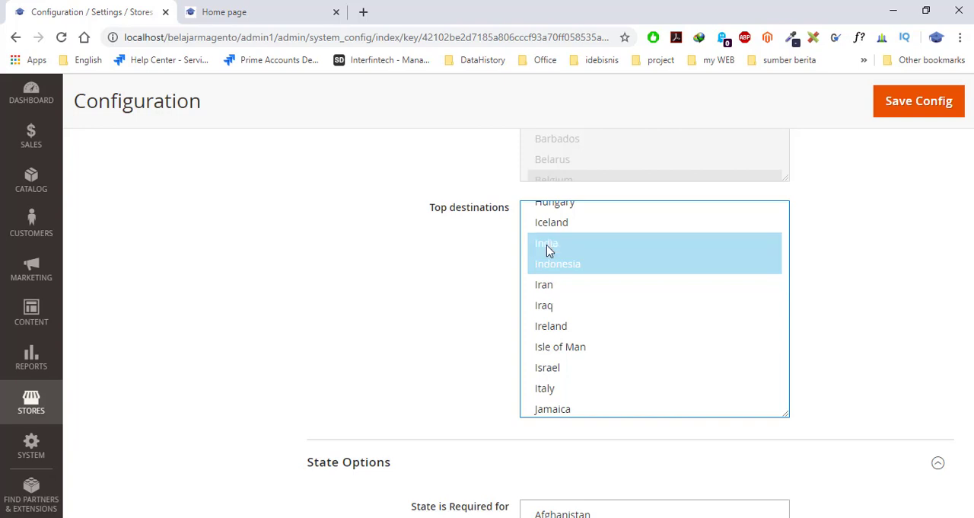
scroll(578, 320, down, 1)
click(550, 322)
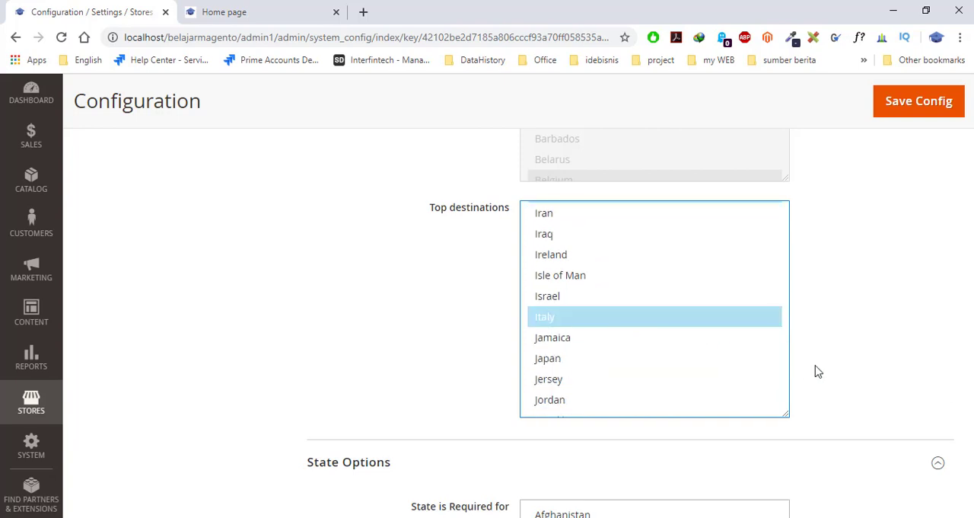
scroll(818, 371, up, 1)
scroll(653, 373, up, 1)
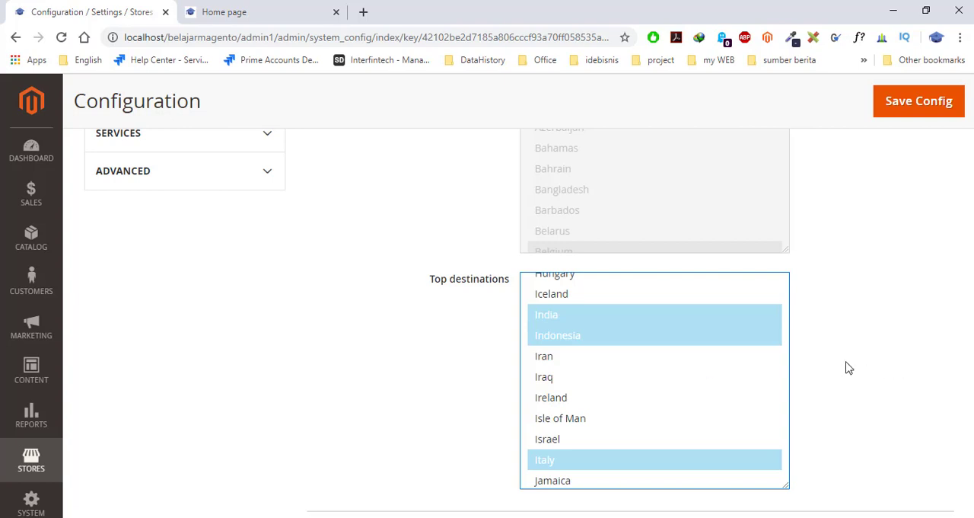
- Review the Top destinations selection against the other Country Options, and examine the State Options section below
scroll(848, 368, up, 9)
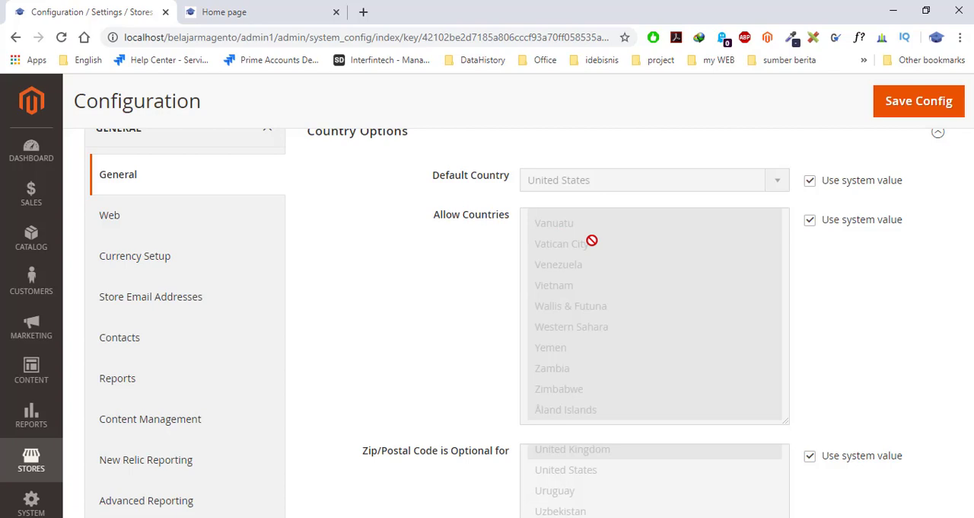
scroll(591, 240, down, 10)
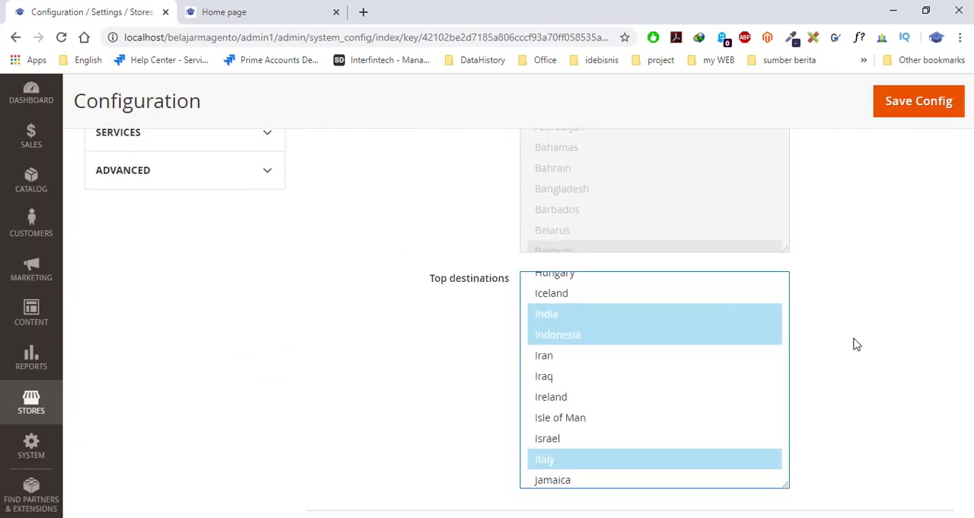
scroll(857, 344, down, 1)
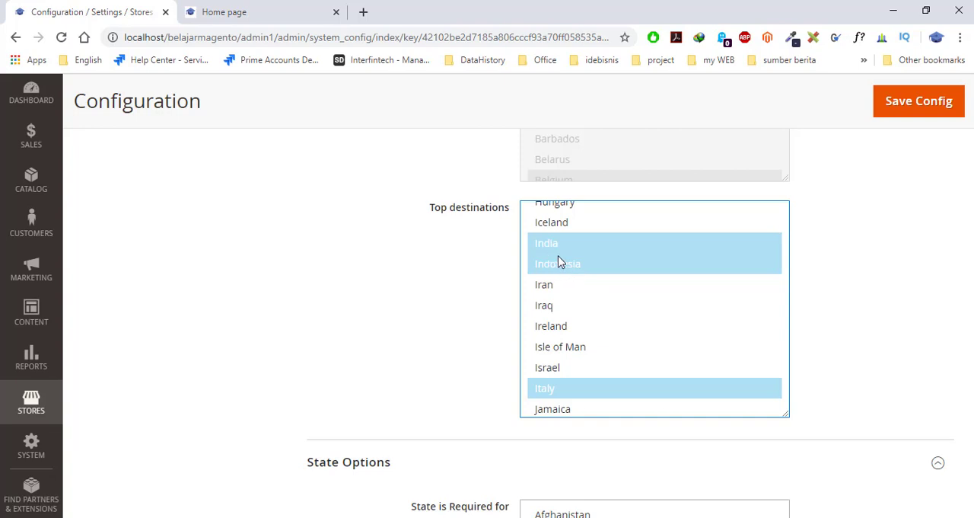
scroll(613, 276, down, 2)
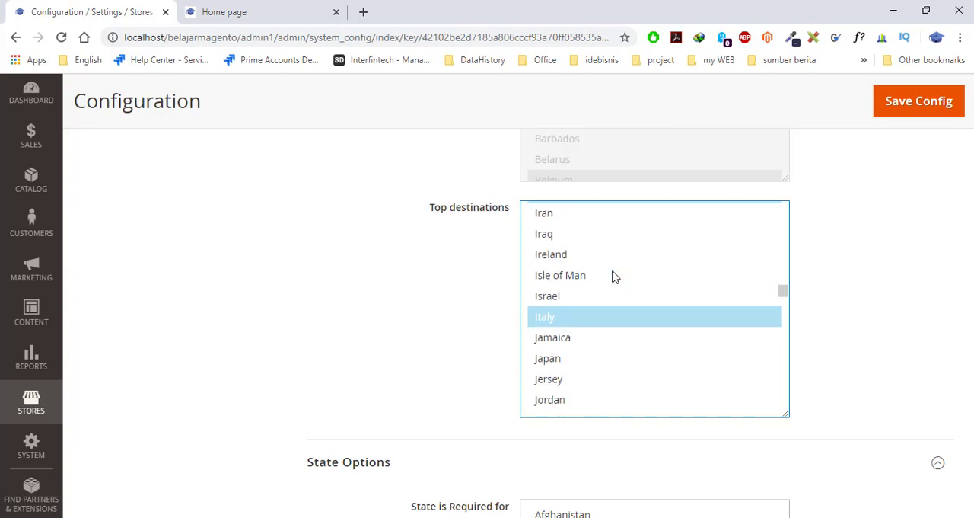
scroll(613, 277, up, 2)
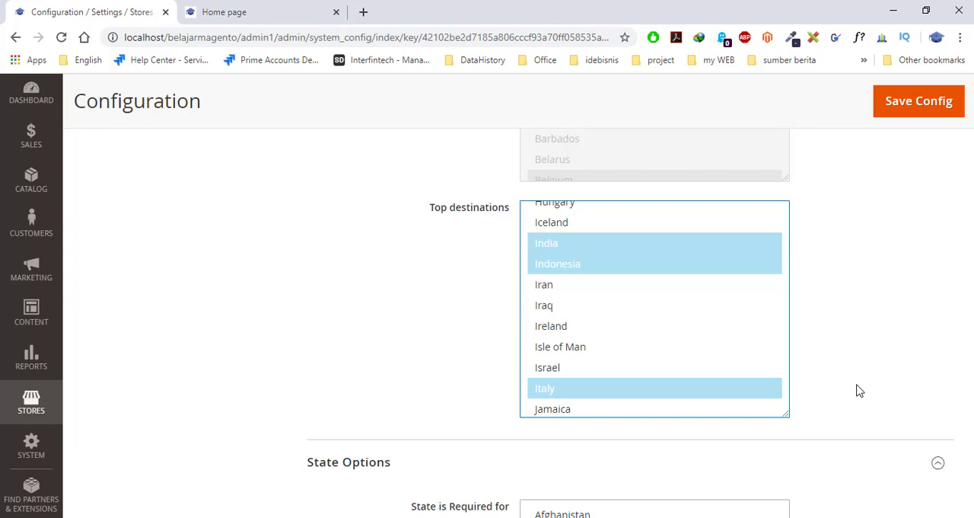
scroll(859, 391, up, 8)
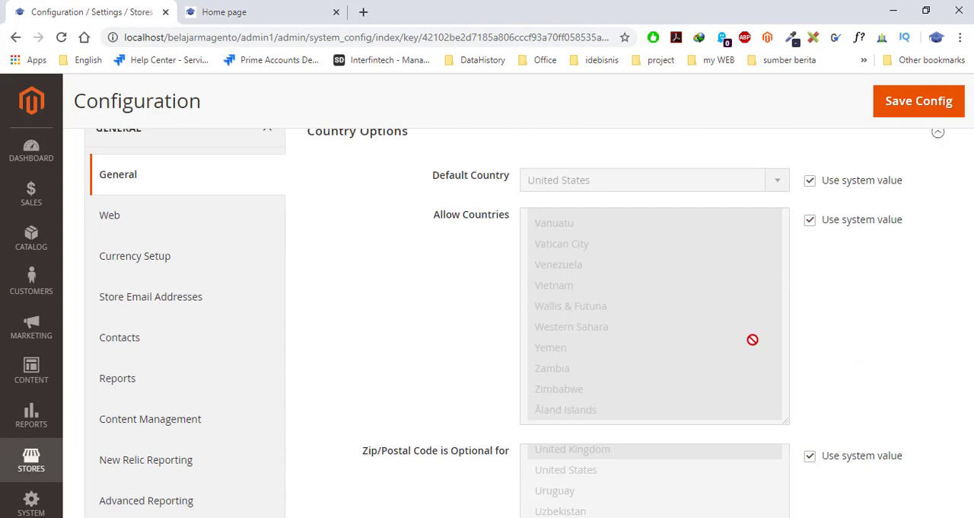
scroll(876, 346, down, 8)
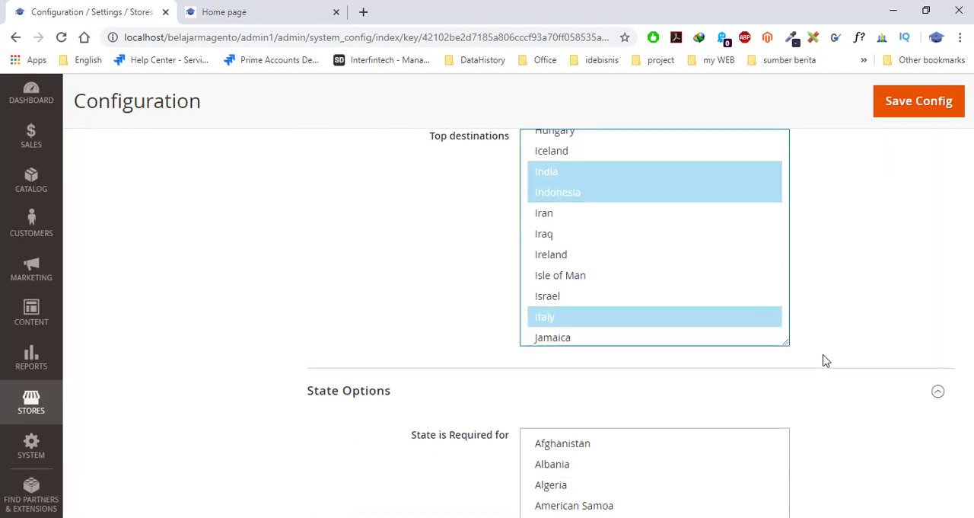
scroll(826, 359, down, 2)
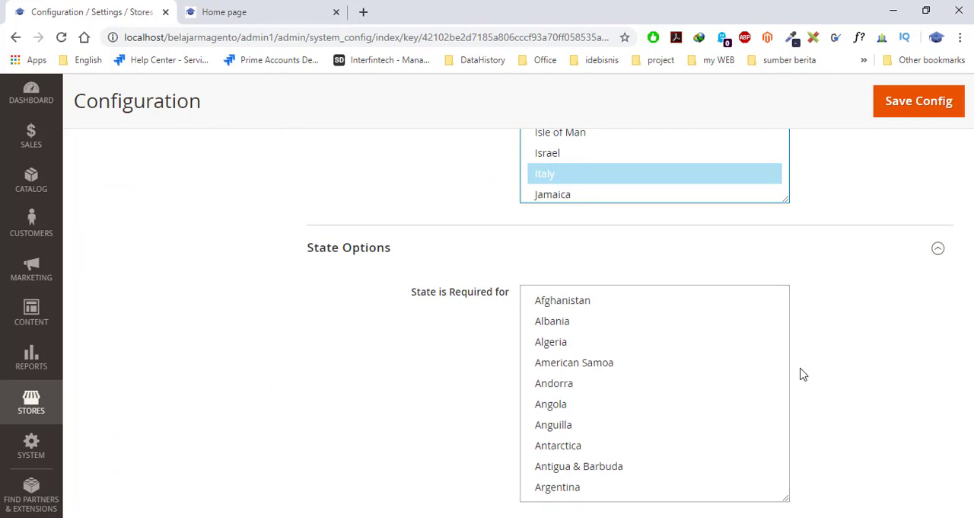
scroll(361, 335, down, 1)
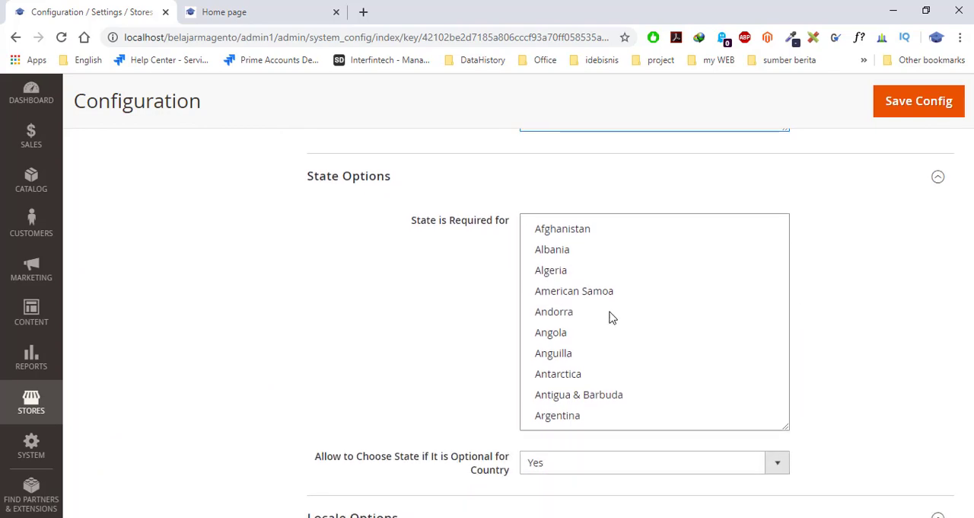
scroll(611, 317, up, 9)
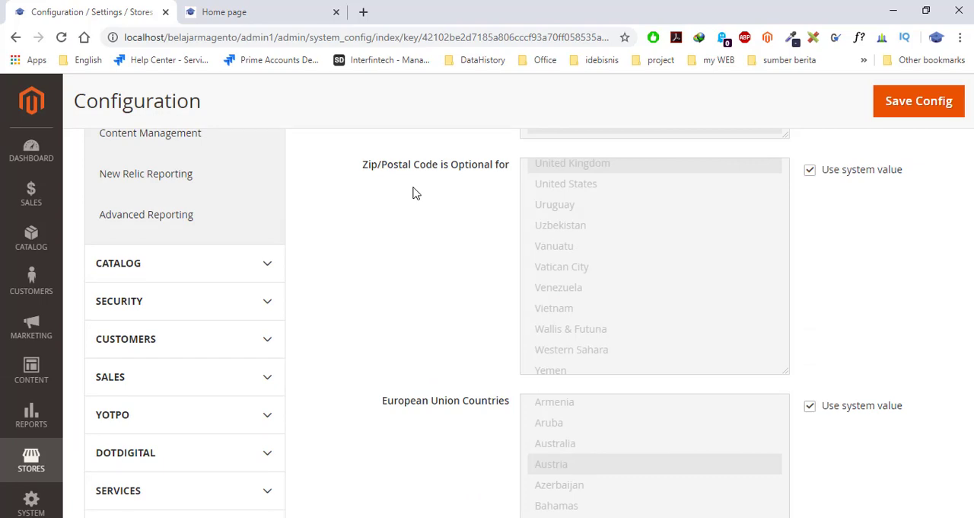
scroll(415, 192, down, 10)
scroll(463, 250, up, 1)
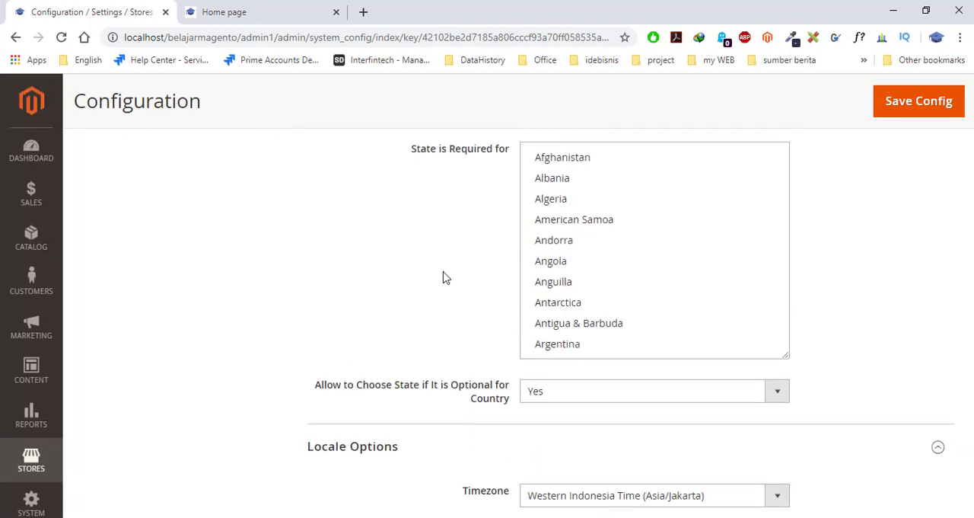
scroll(444, 279, up, 1)
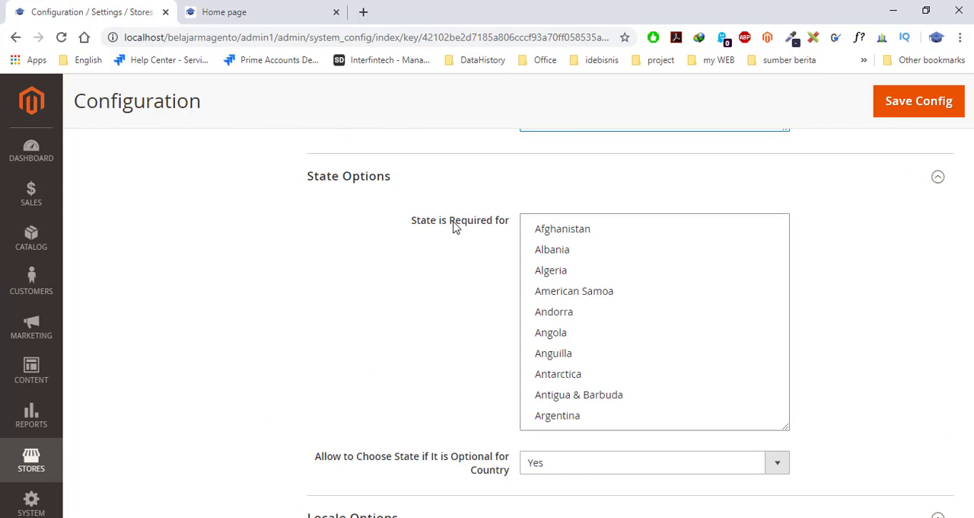
- Try out selections in the State is Required for list, ending with the range from Afghanistan through Bosnia & Herzegovina
click(567, 248)
click(568, 288)
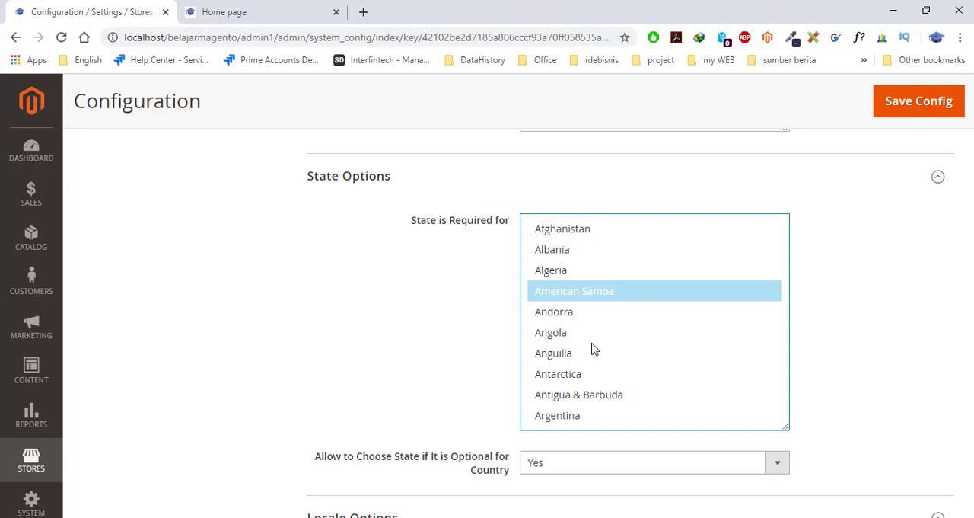
shift+click(594, 349)
shift+click(611, 394)
shift+click(576, 238)
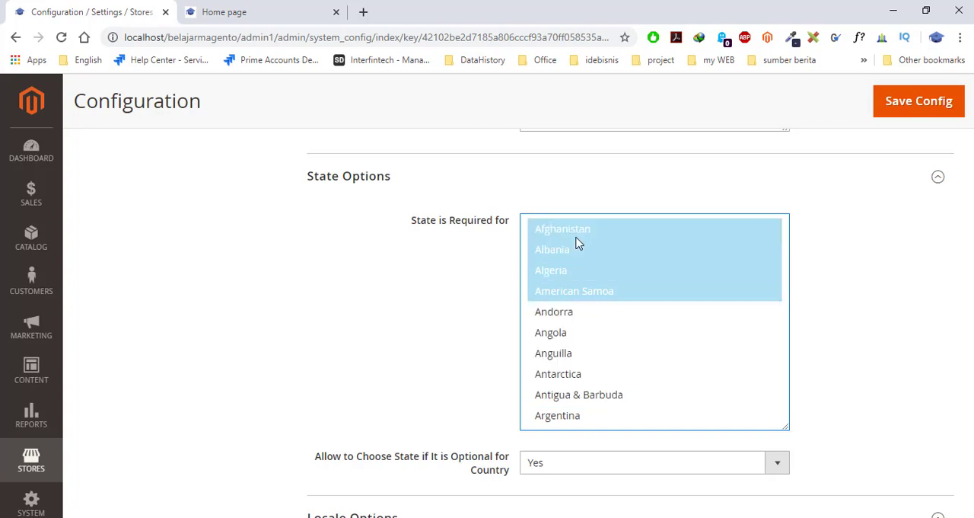
click(591, 338)
click(556, 235)
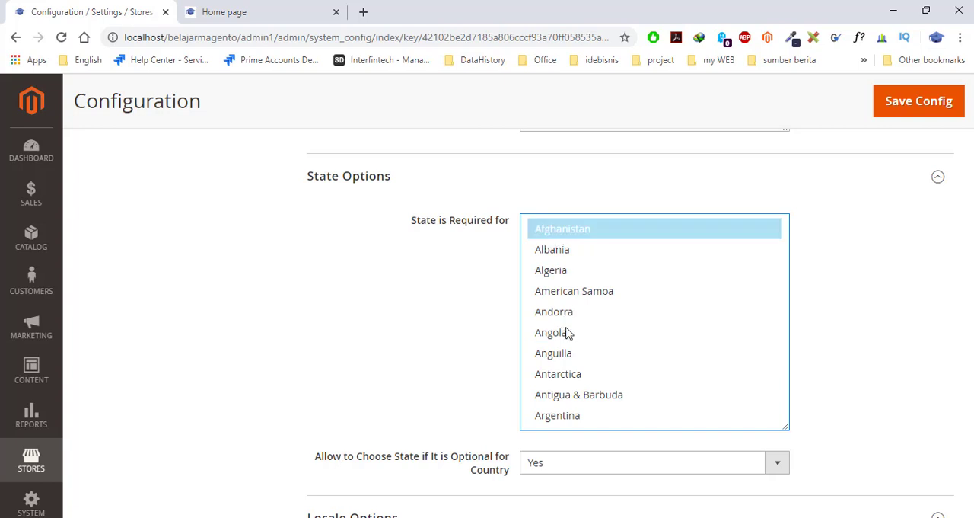
scroll(571, 331, down, 2)
shift+click(593, 355)
scroll(595, 356, down, 3)
shift+click(586, 340)
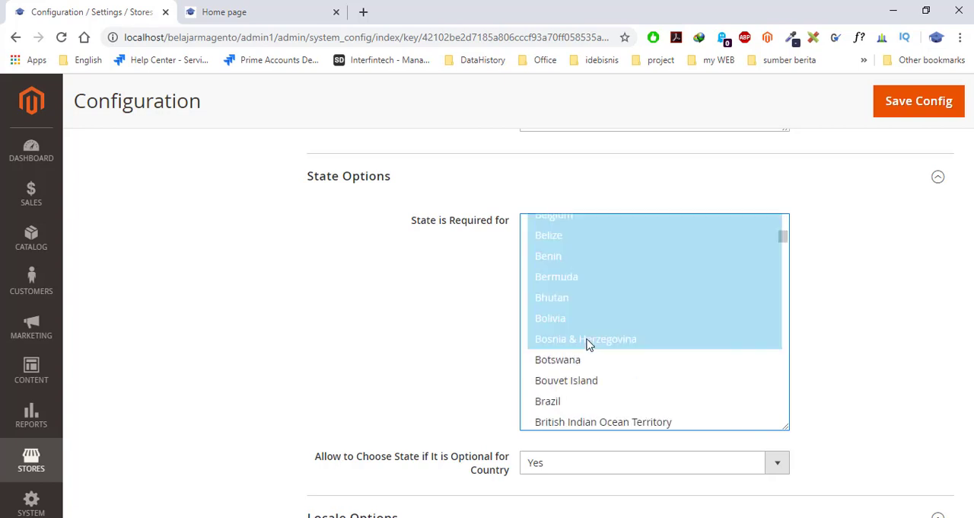
- Replace the State is Required for selection with Algeria alone
scroll(582, 343, down, 3)
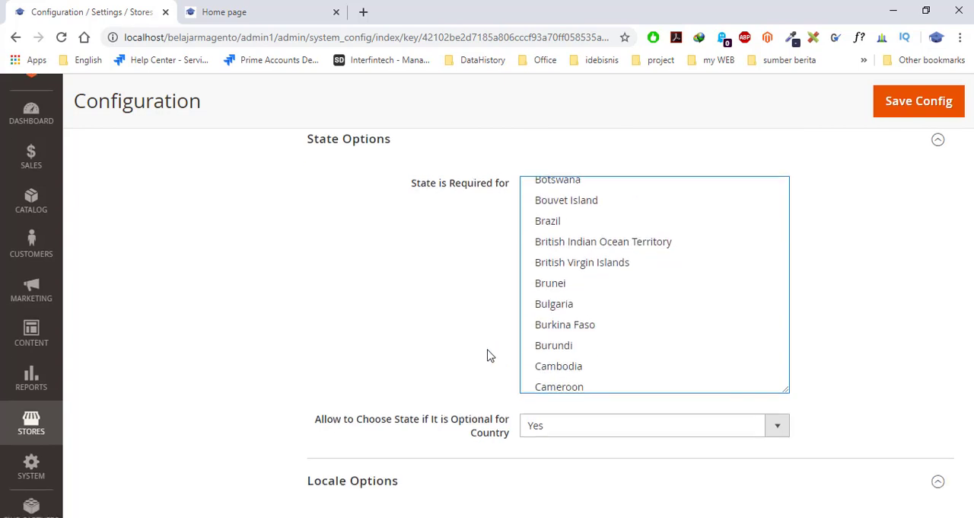
scroll(495, 347, down, 2)
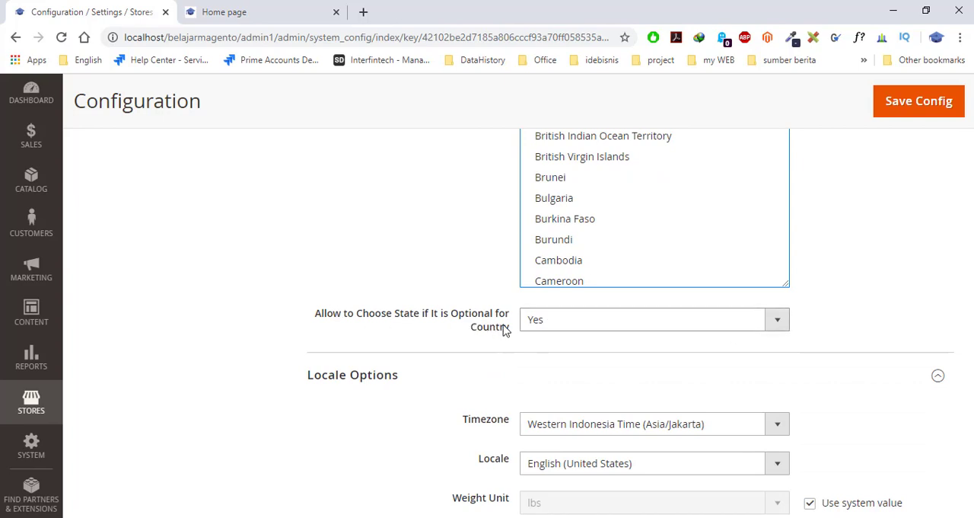
scroll(598, 312, up, 2)
scroll(591, 332, up, 6)
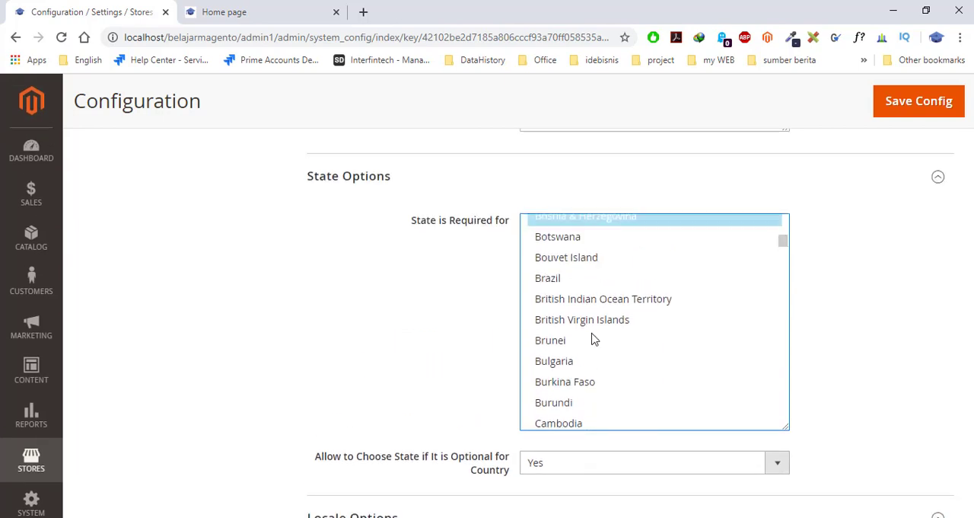
scroll(559, 297, up, 2)
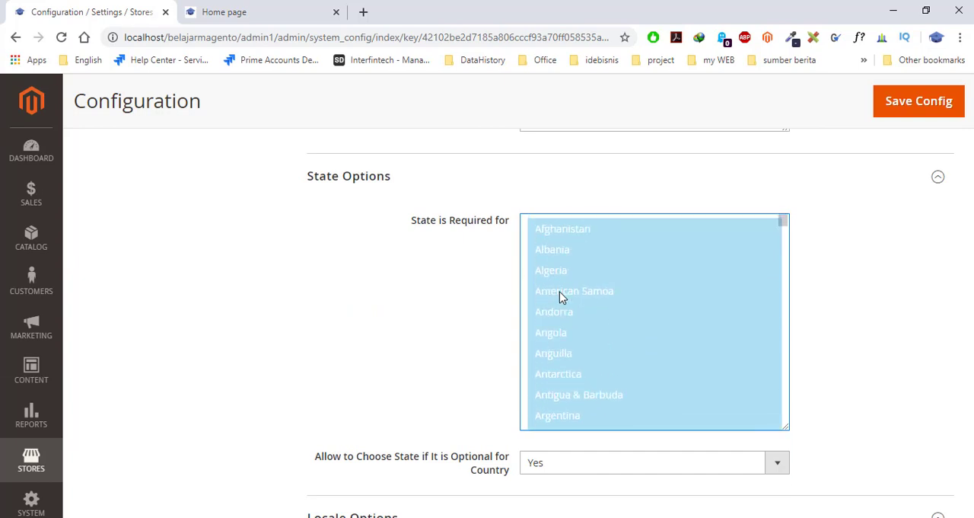
click(555, 274)
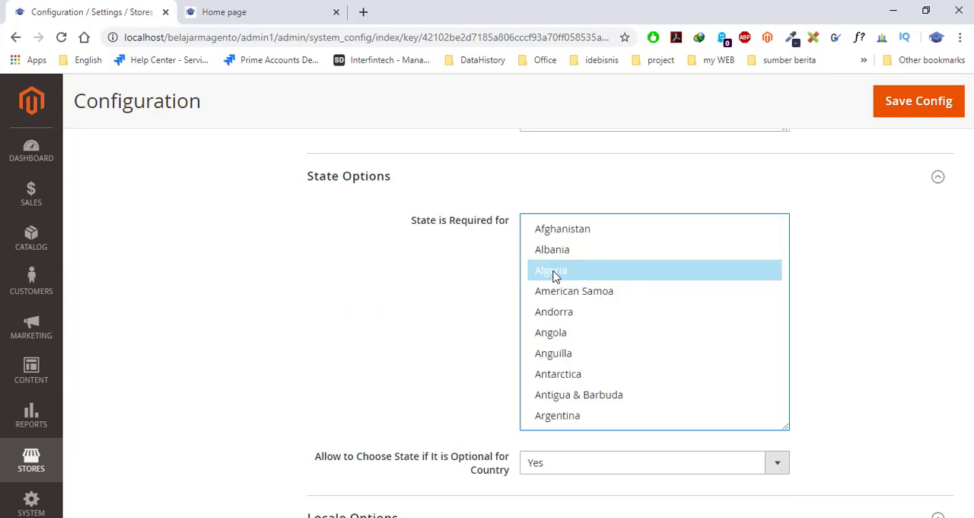
- Set Allow to Choose State if It is Optional for Country to No
scroll(456, 346, down, 1)
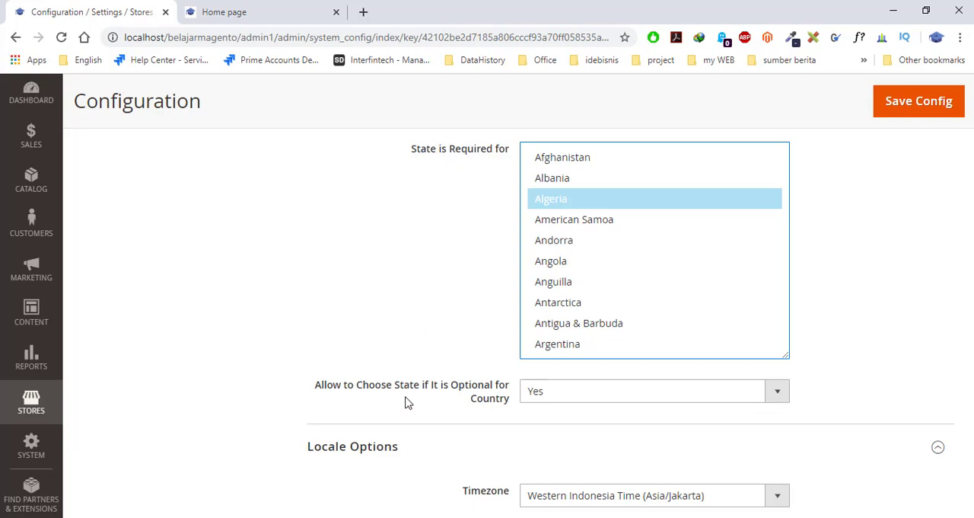
scroll(407, 403, up, 1)
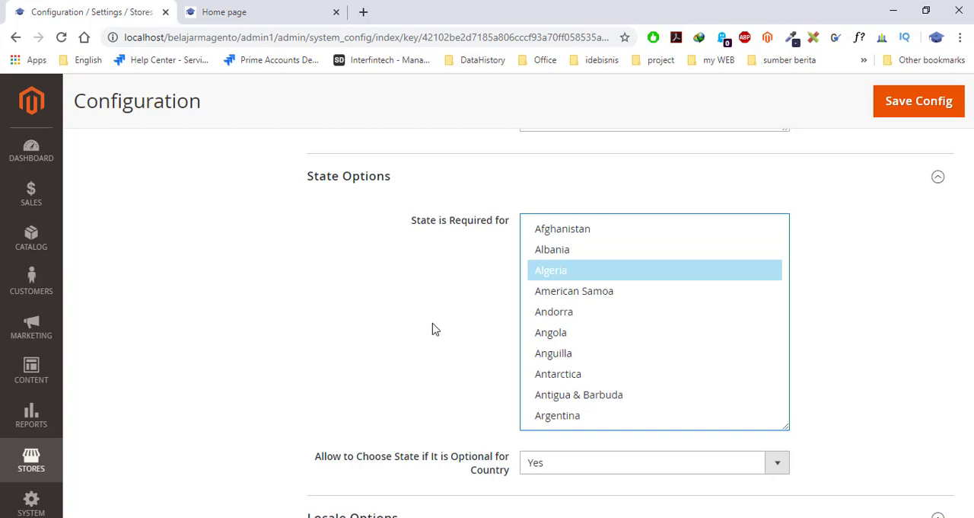
scroll(434, 329, down, 2)
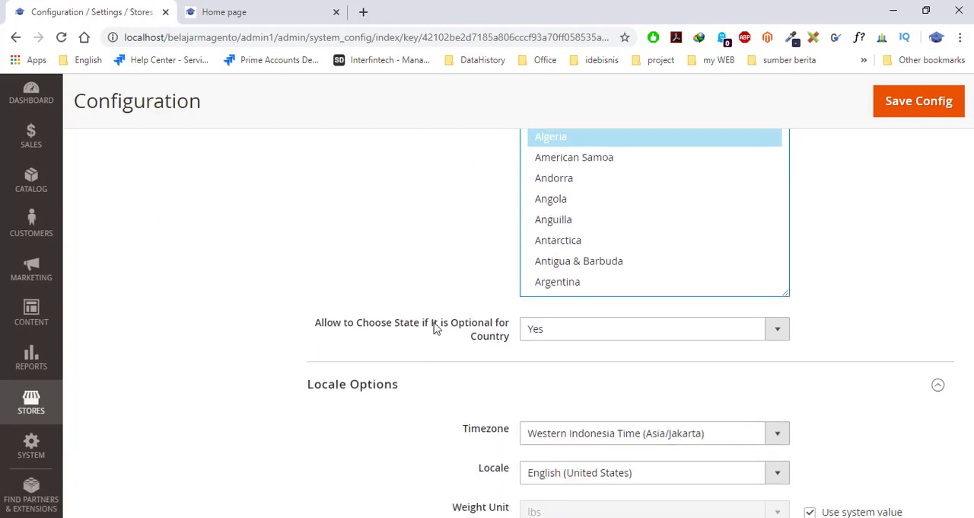
click(592, 329)
click(574, 353)
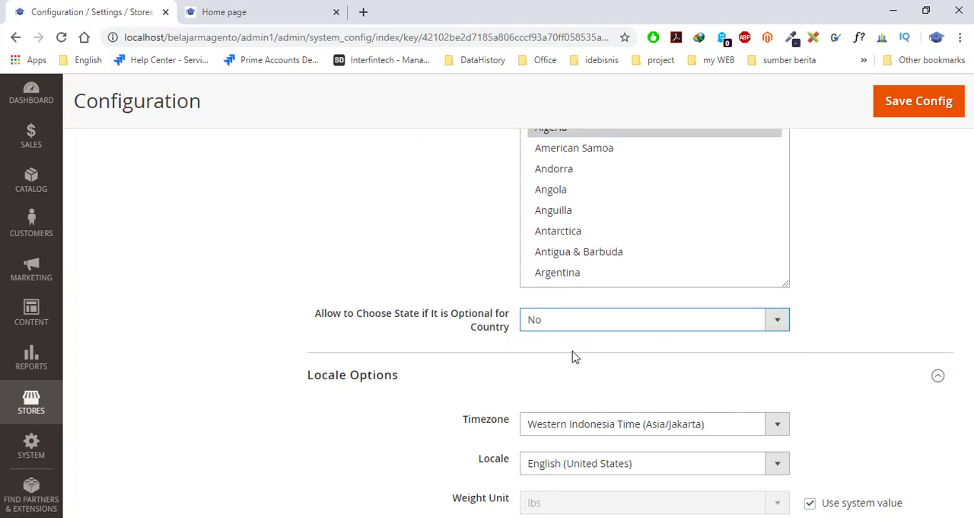
- Select only Andorra under State is Required for, and set Allow to Choose State if It is Optional for Country to Yes
scroll(571, 321, up, 1)
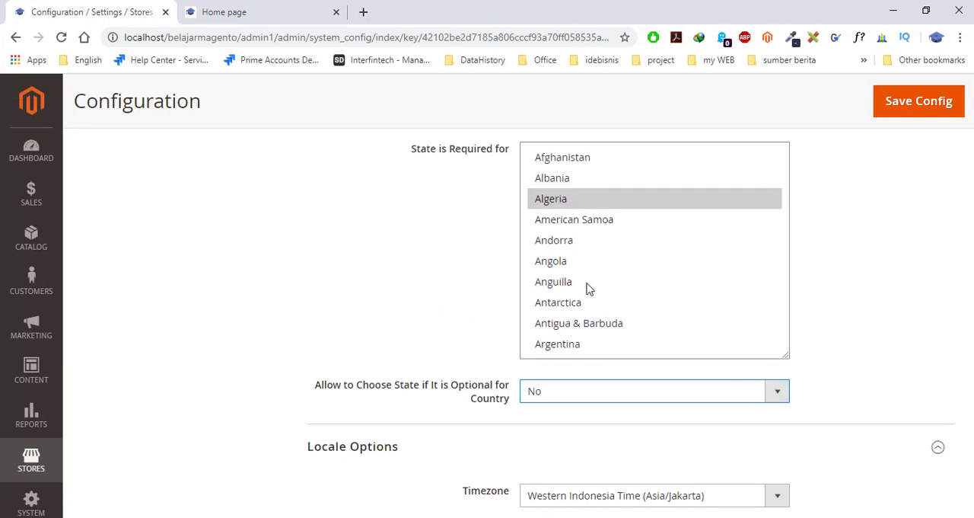
click(577, 239)
click(590, 302)
click(589, 327)
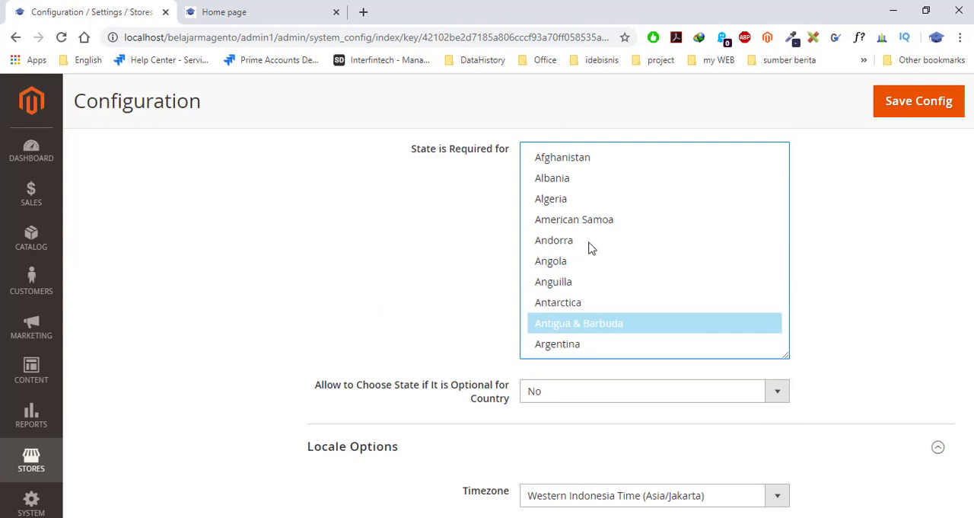
click(588, 243)
click(720, 394)
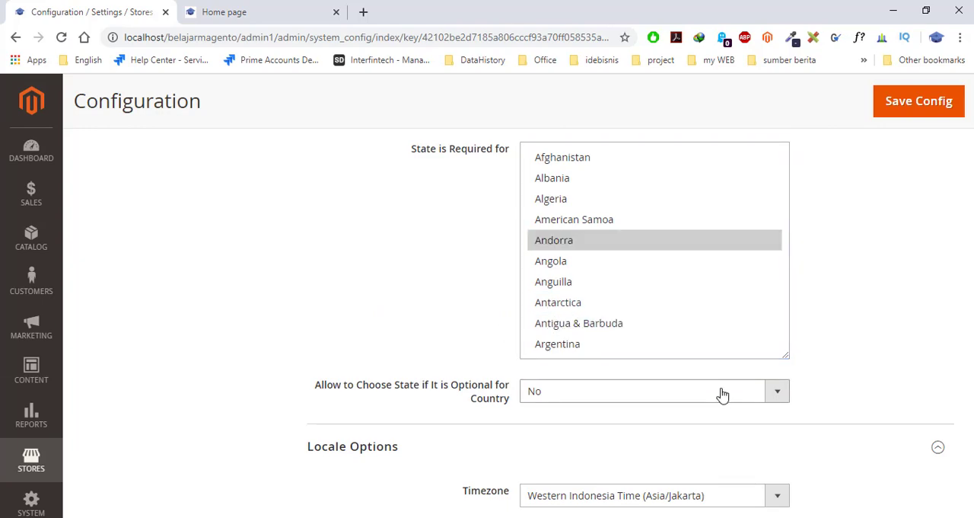
click(664, 408)
- Set the Locale in Locale Options to Indonesian (Indonesia)
scroll(510, 388, down, 3)
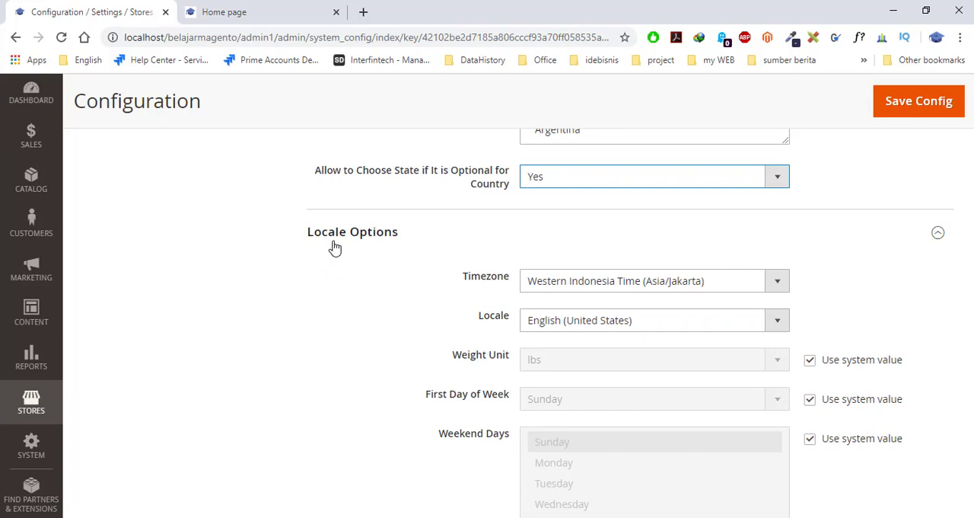
scroll(340, 264, down, 1)
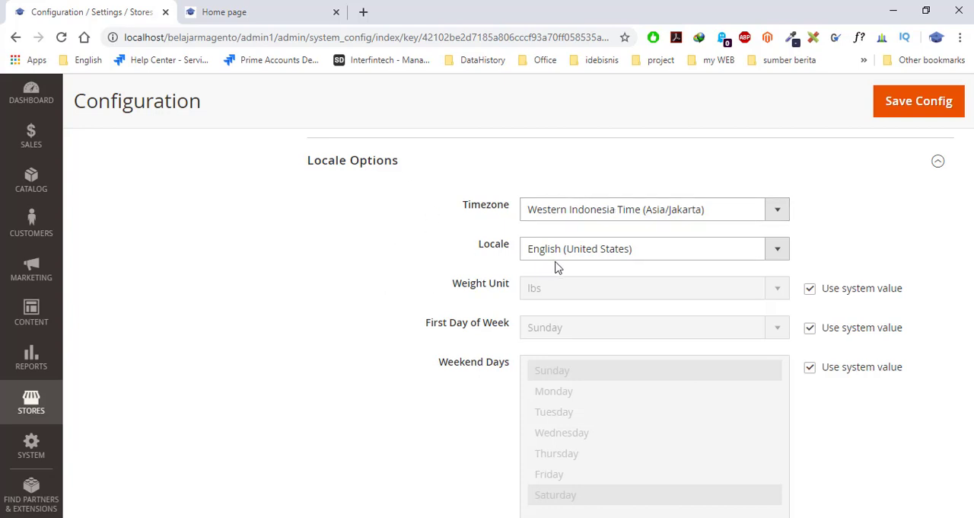
click(778, 253)
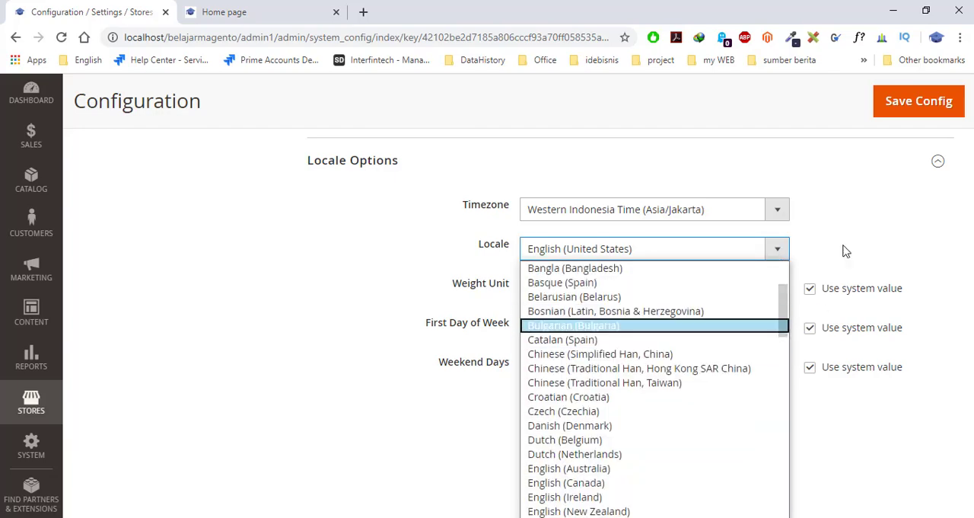
click(858, 244)
click(760, 254)
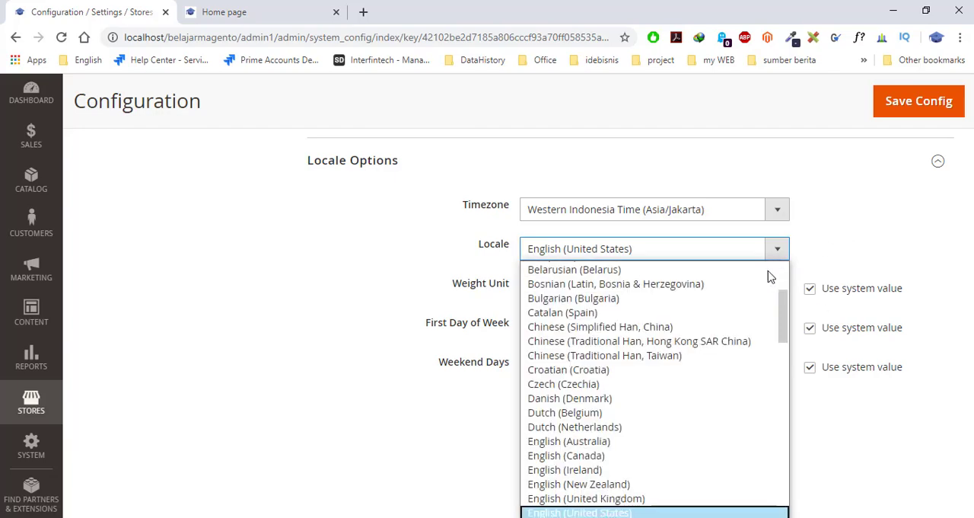
text(in)
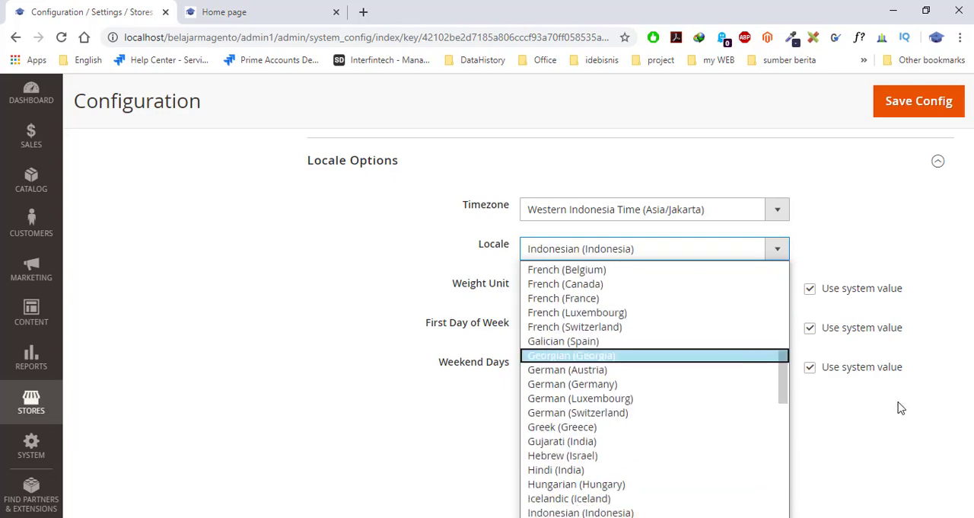
scroll(637, 376, down, 1)
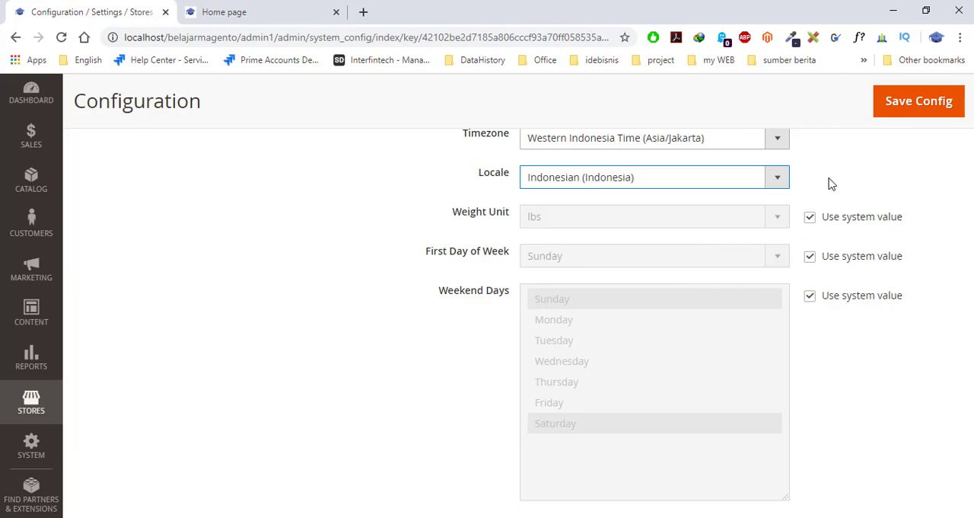
click(776, 178)
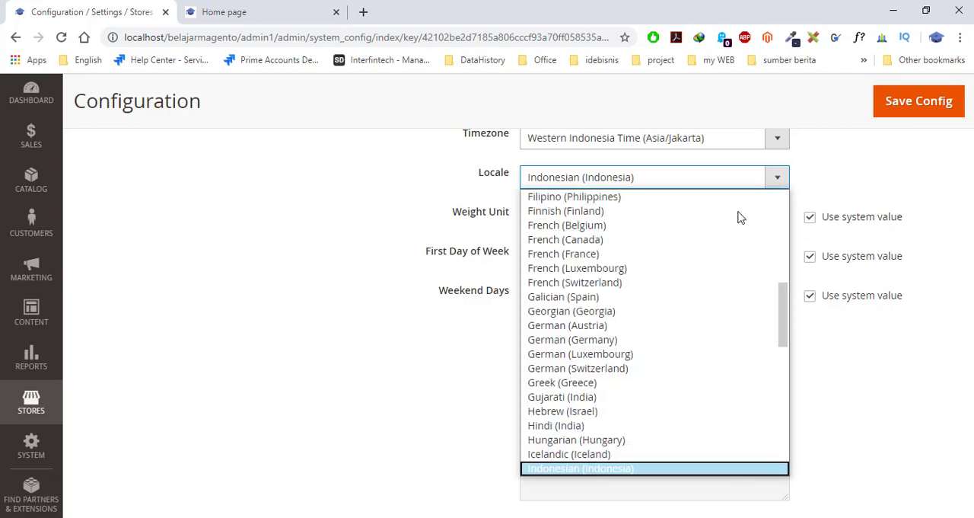
scroll(733, 240, up, 5)
click(868, 175)
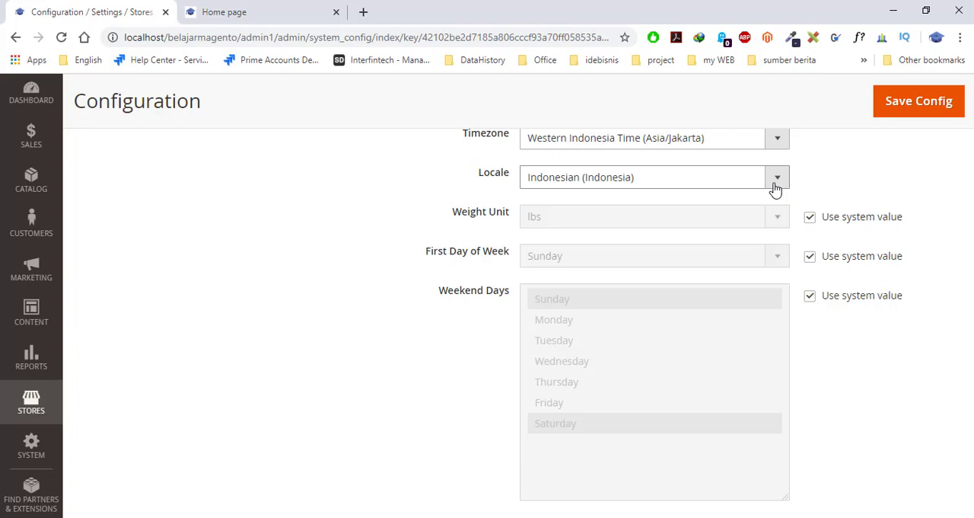
- Override the system values in Locale Options, setting Weight Unit to kgs and First Day of Week to Monday
click(810, 219)
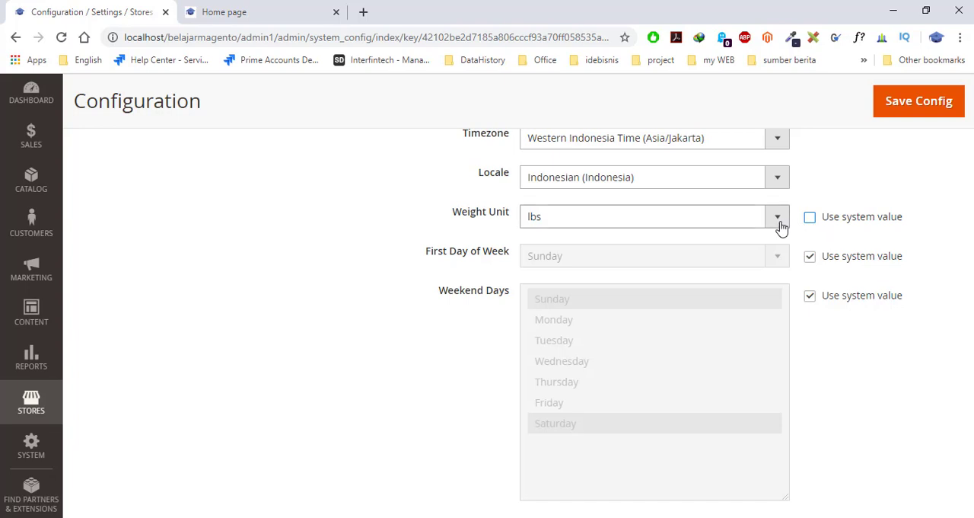
click(778, 217)
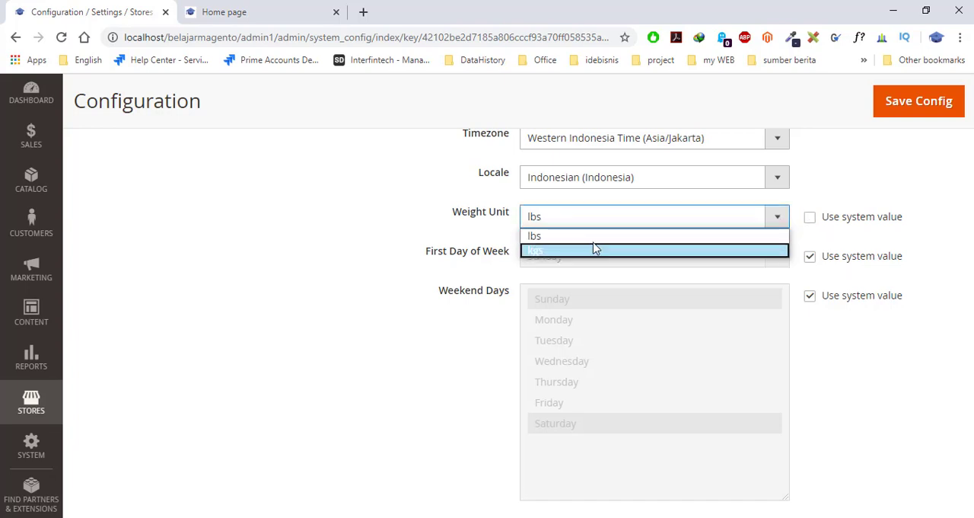
click(563, 253)
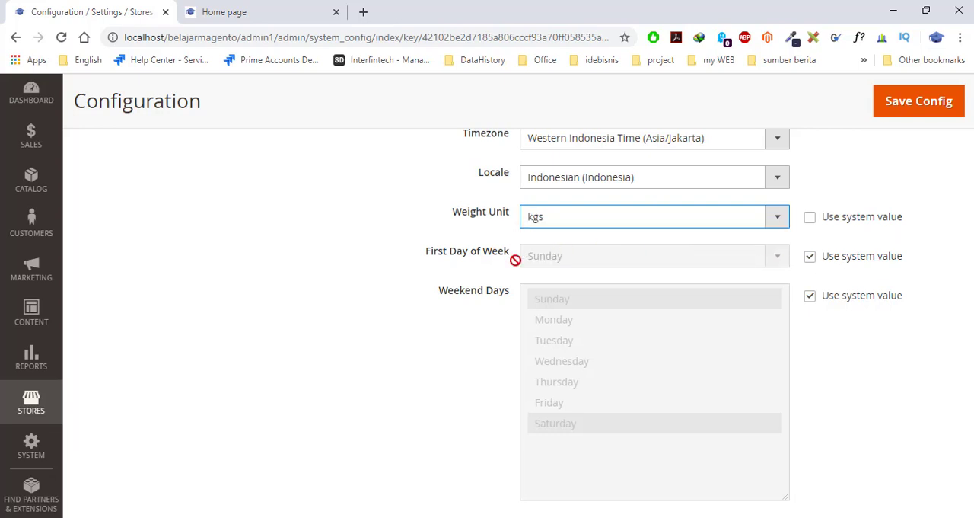
click(810, 257)
click(776, 263)
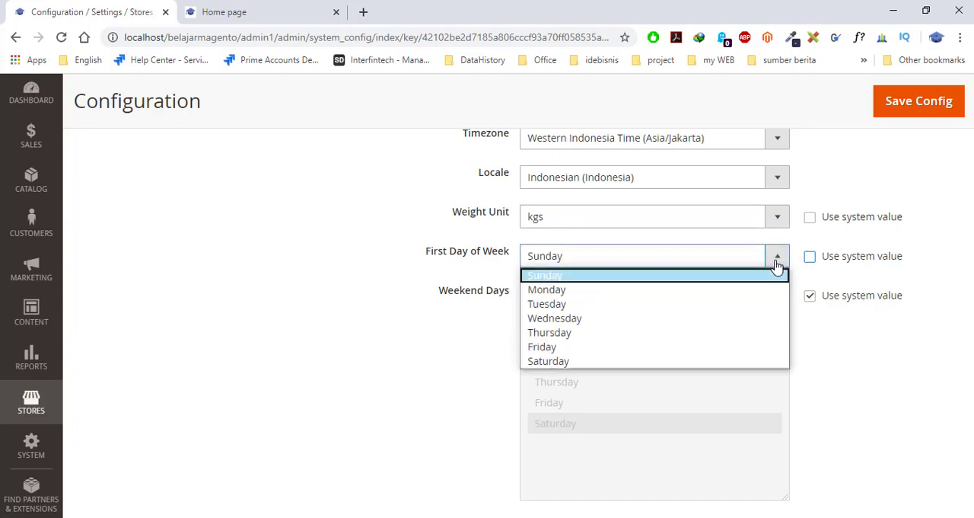
click(718, 291)
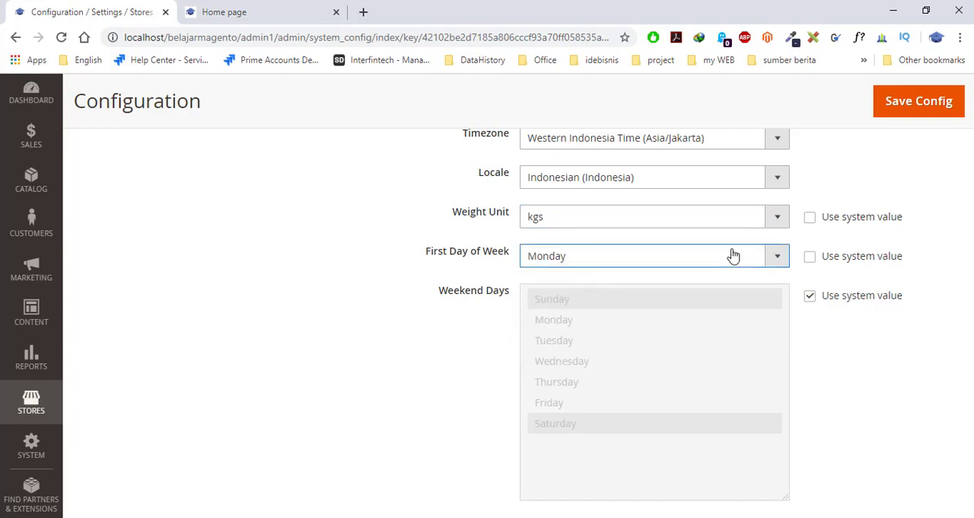
click(810, 298)
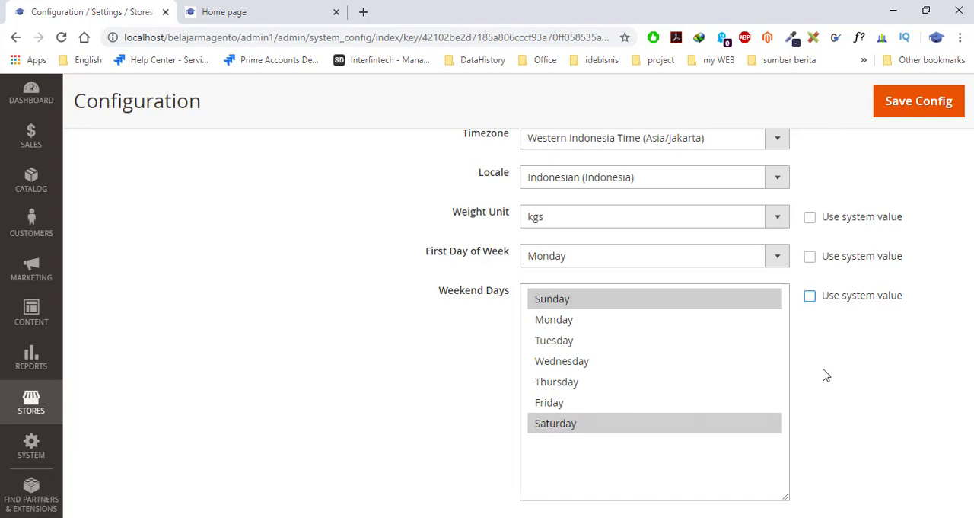
scroll(824, 370, down, 1)
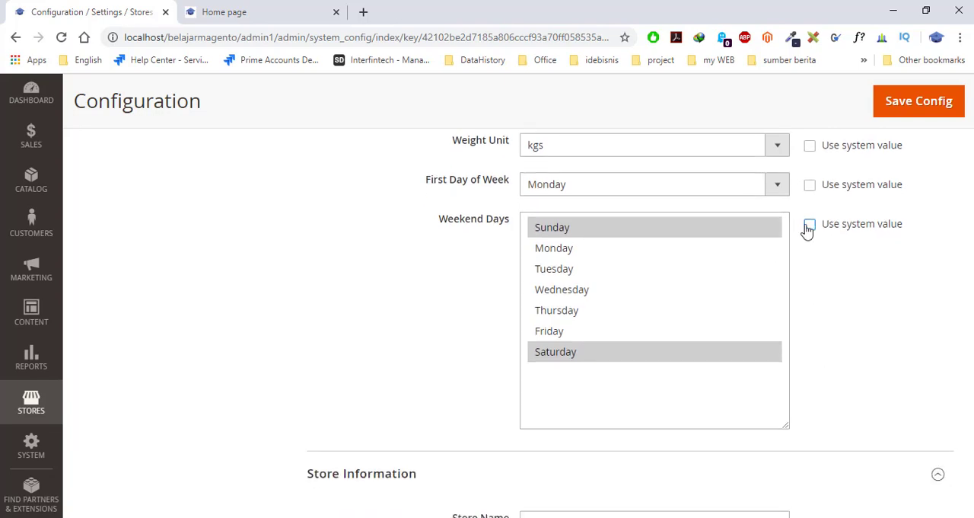
click(809, 224)
- Enter "Belajar IT Toko Online" as the Store Name in Store Information
scroll(833, 335, down, 4)
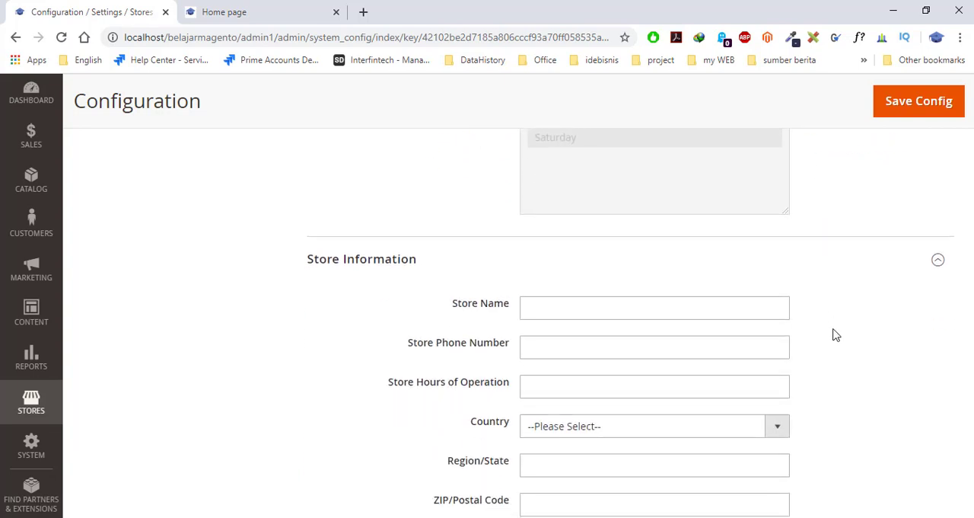
scroll(816, 350, down, 1)
scroll(816, 350, up, 1)
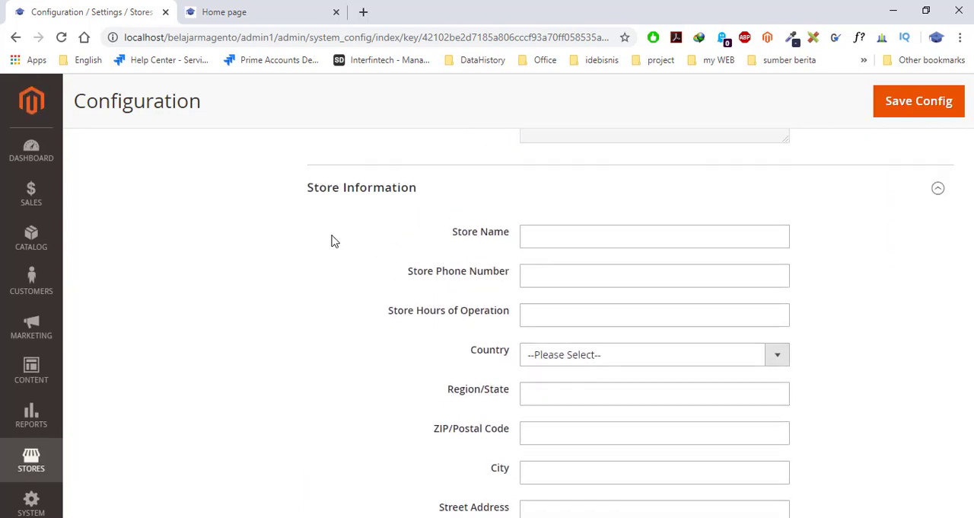
click(571, 233)
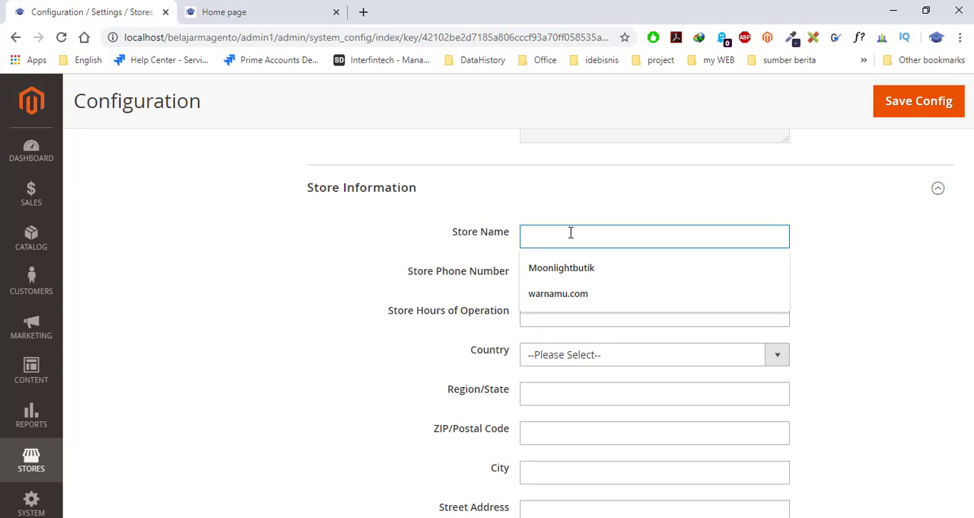
text(Belajar)
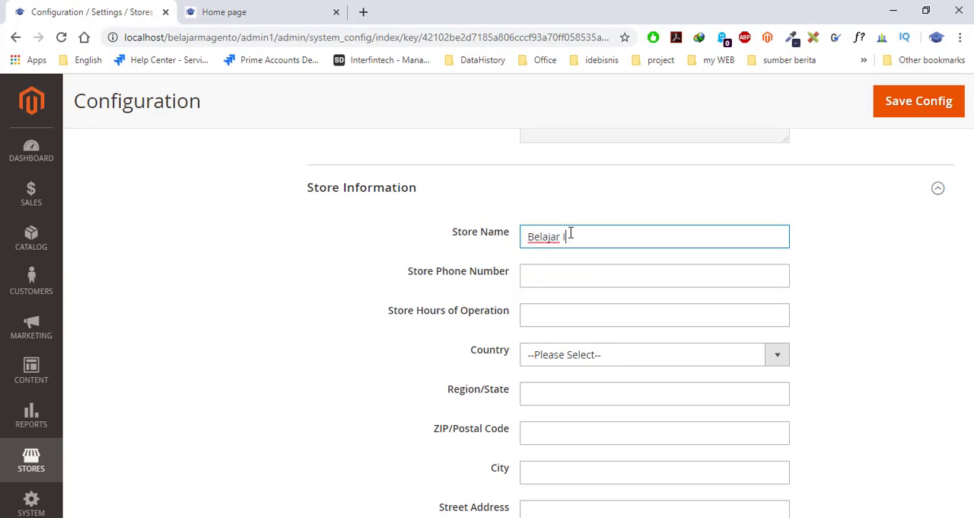
text( IT Toko Online)
- Fill in the Store Phone Number in Store Information with the store's phone number
click(531, 279)
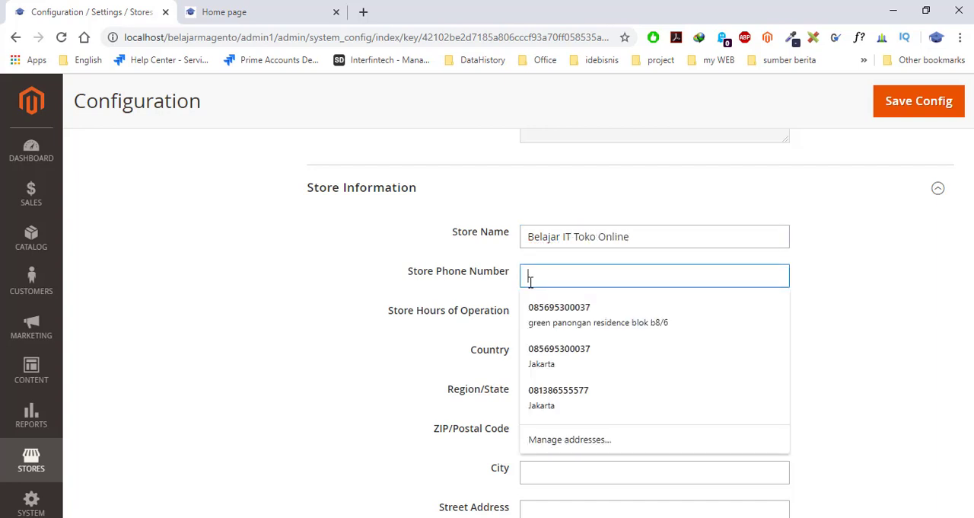
text(08)
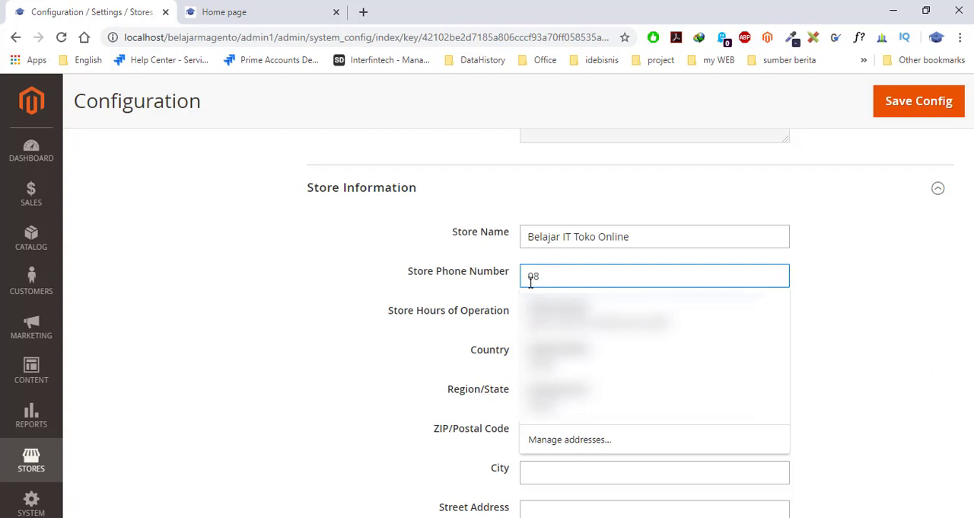
key(BackSpace)
key(BackSpace)
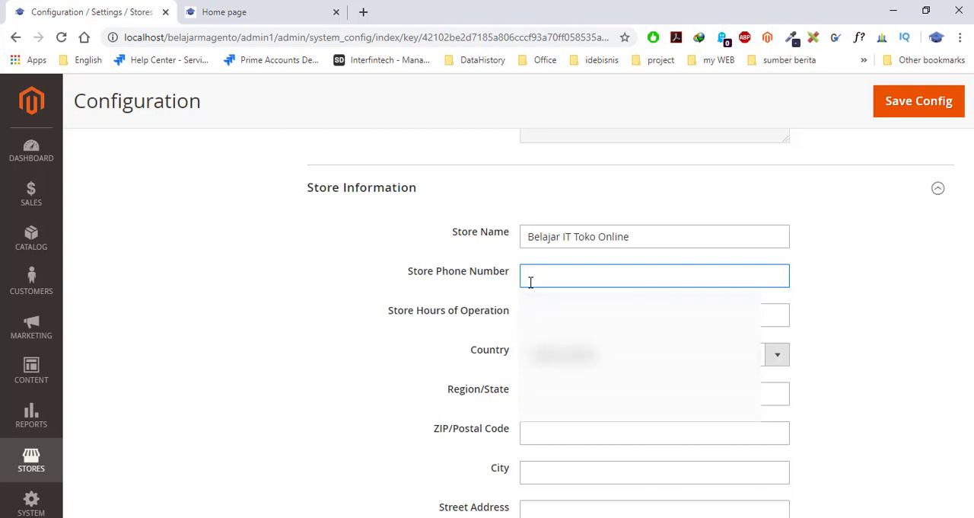
- Set the Store Hours of Operation to "08:00 - 20:00 WIB"
click(547, 307)
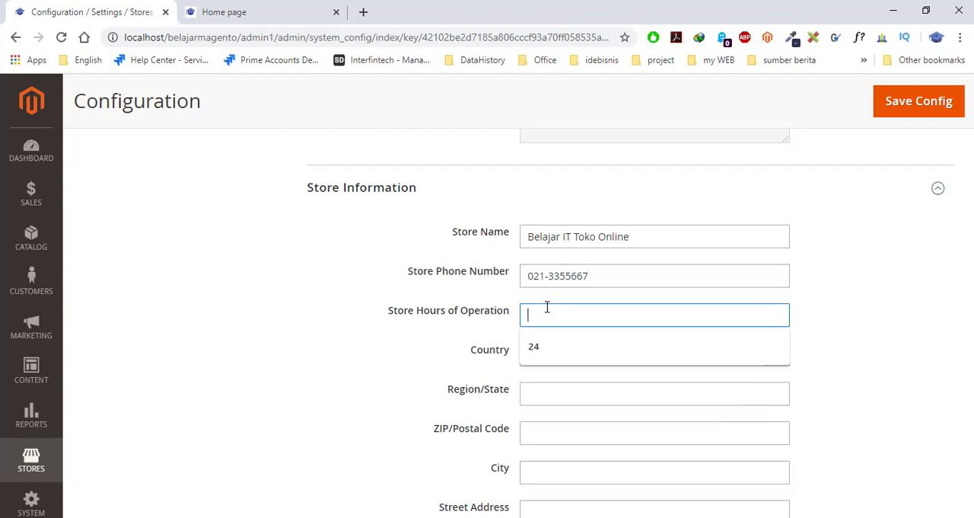
text(08)
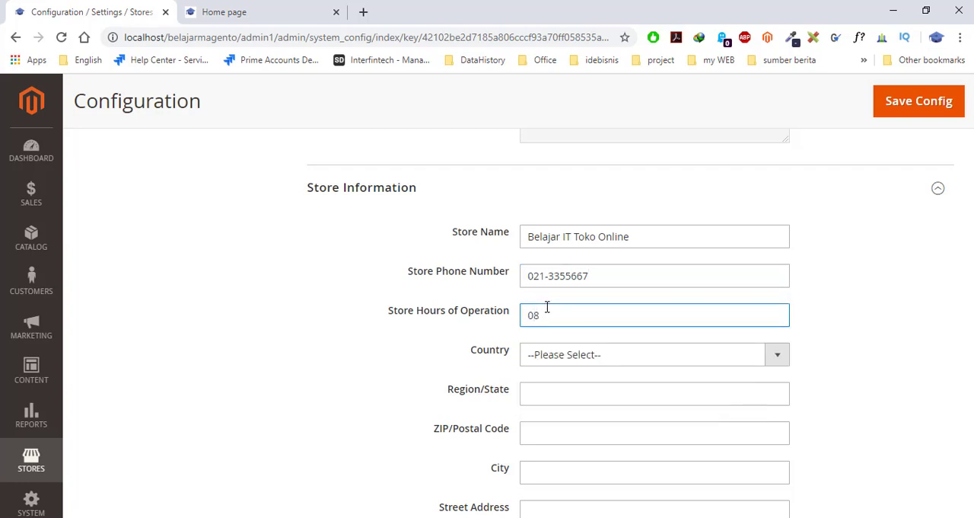
text(:00)
key(BackSpace)
key(BackSpace)
text(20:00 WIB)
- Set the Country in Store Information to Indonesia
click(780, 360)
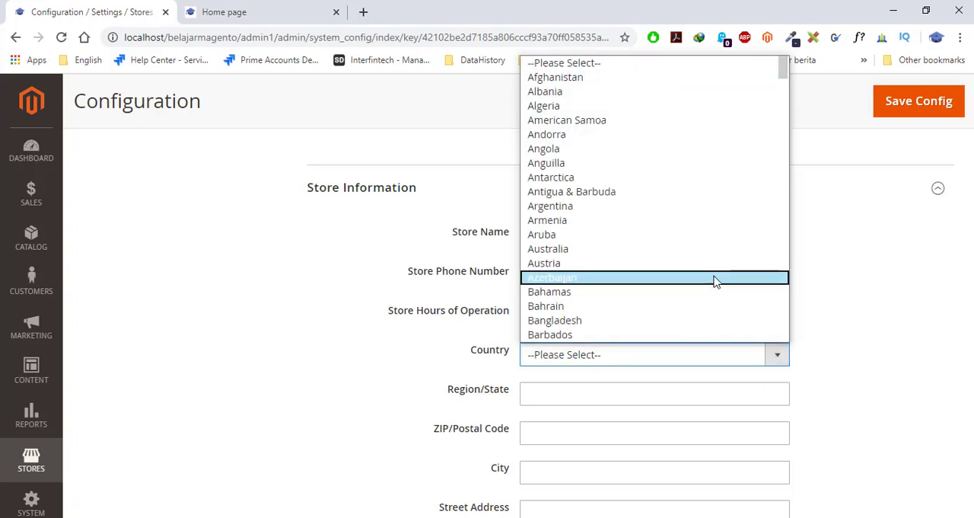
text(ind)
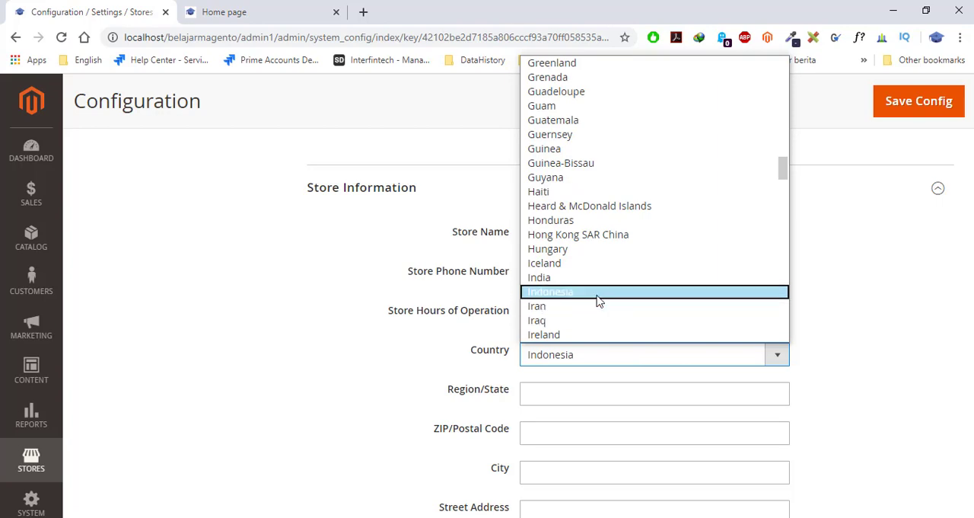
click(597, 294)
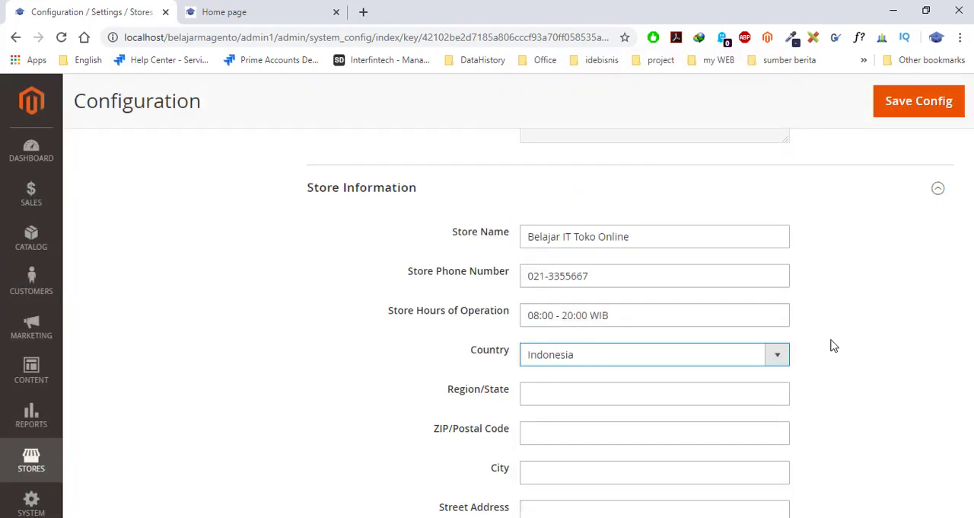
- Fill in the store's Region/State, ZIP/Postal Code and City in Store Information
scroll(828, 354, down, 2)
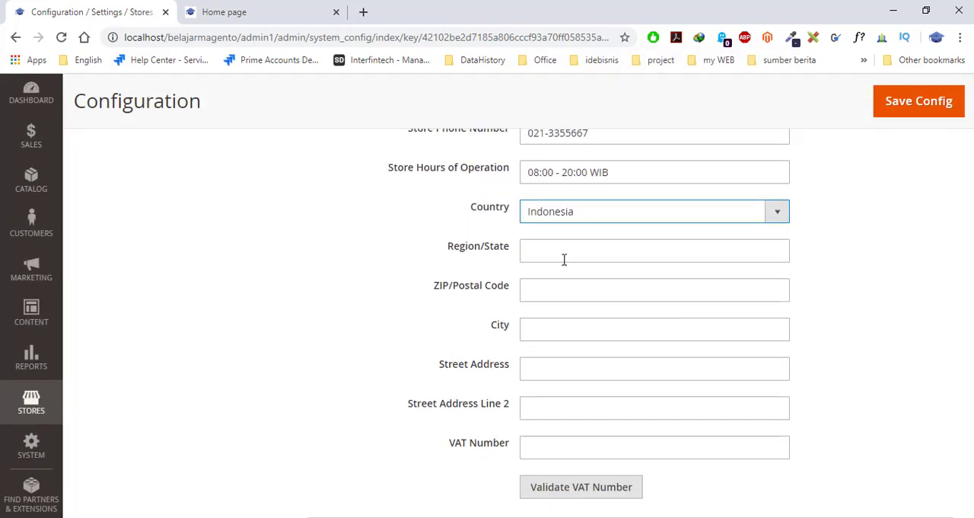
click(564, 259)
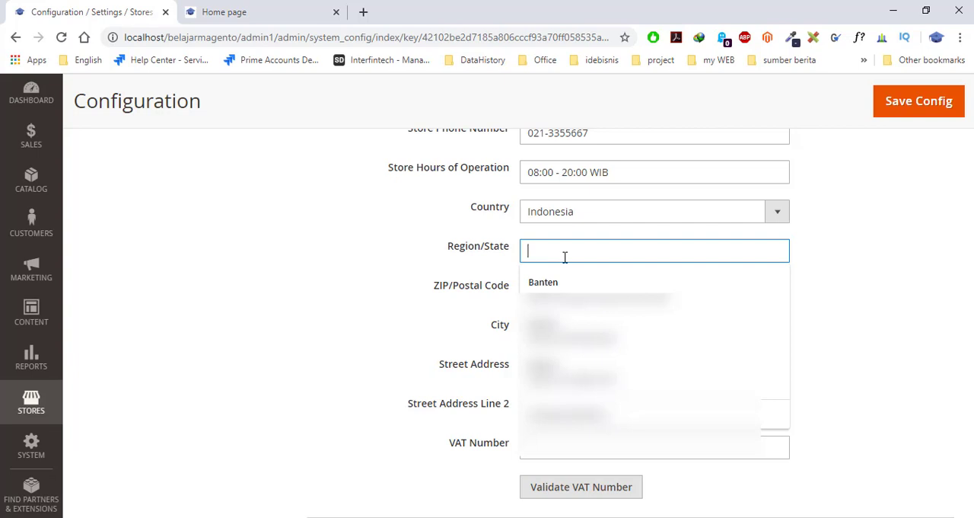
text(Banten)
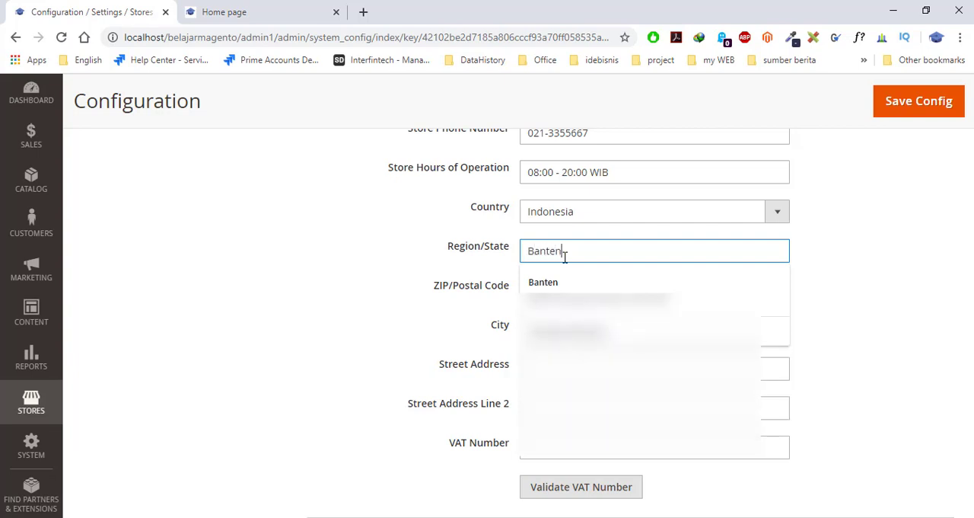
key(Tab)
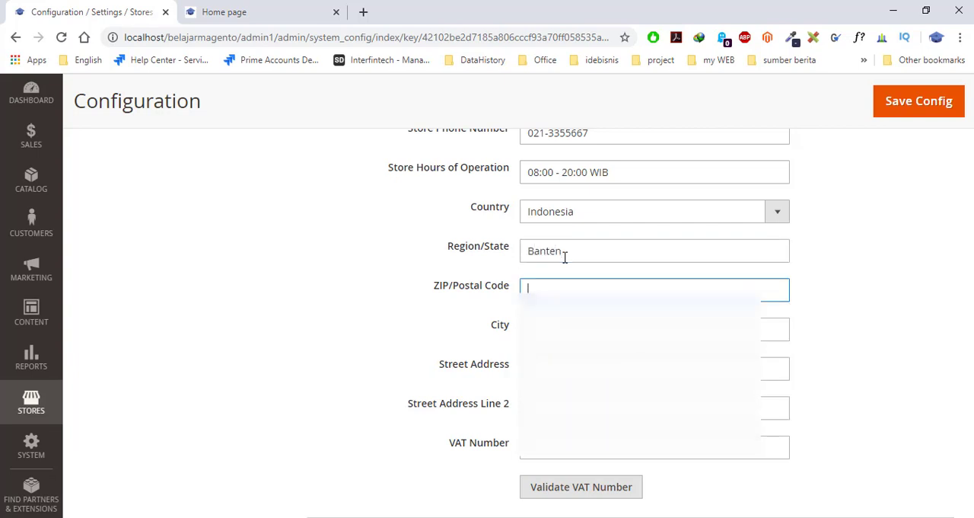
text(123321)
key(Tab)
text(Tange)
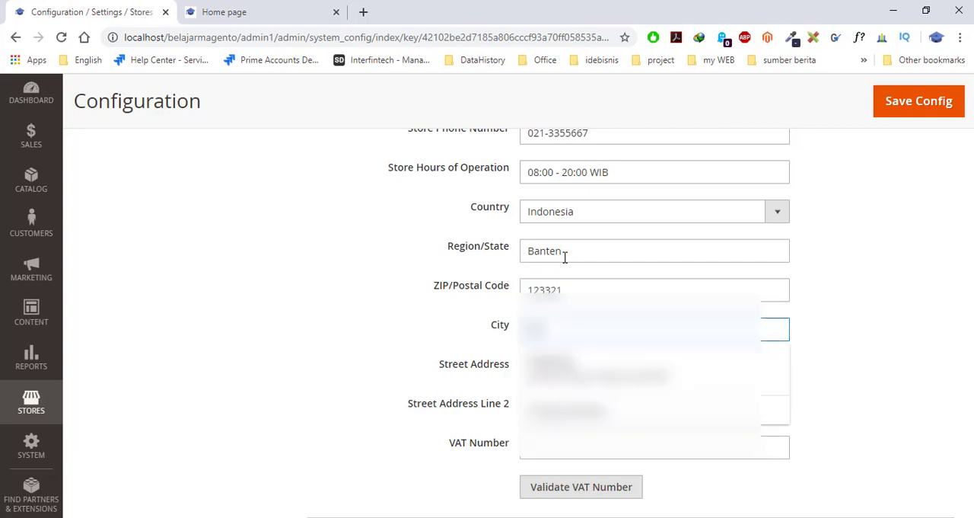
- Enter the store's Street Address, leaving Street Address Line 2 and VAT Number empty
key(Tab)
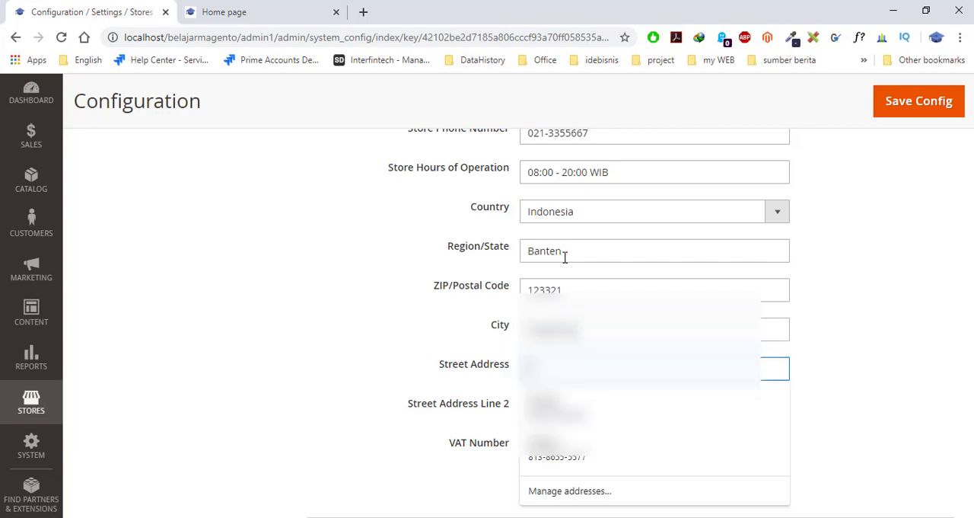
text(Jalan Alamat )
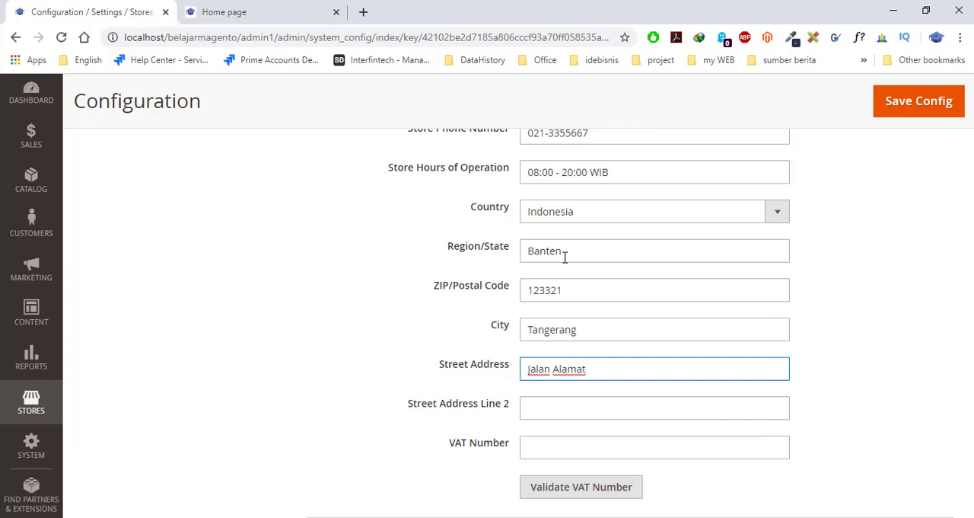
text(Sendiri)
key(Tab)
key(Tab)
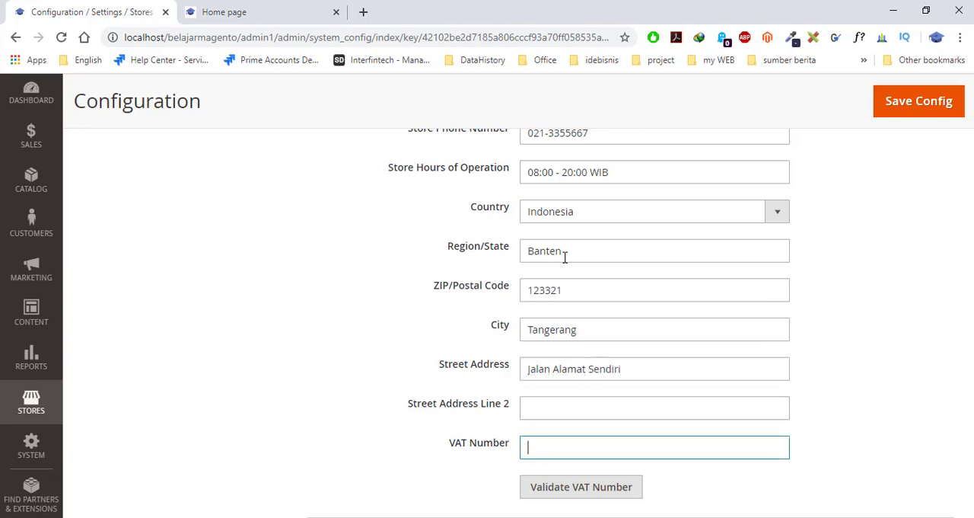
- Save the general store configuration, leaving the Single-Store Mode setting as it is
scroll(761, 325, down, 1)
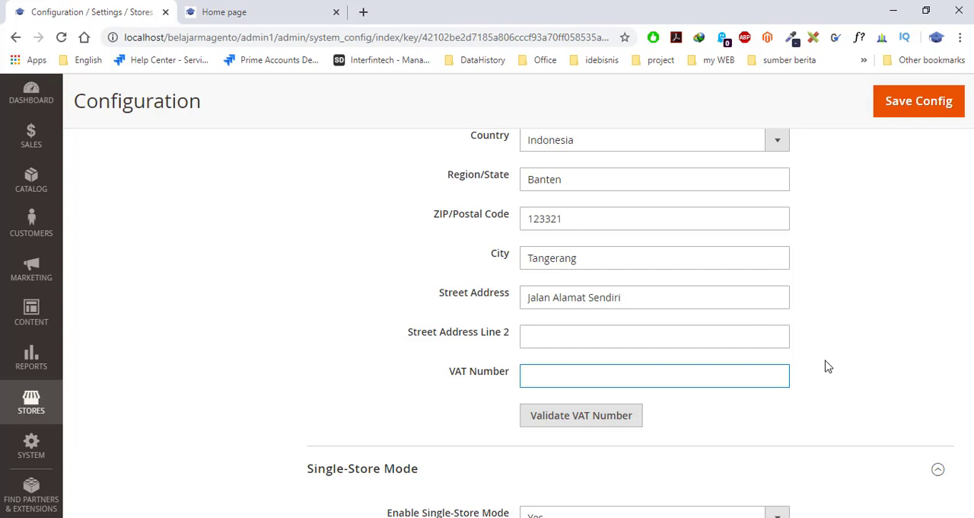
scroll(799, 366, down, 2)
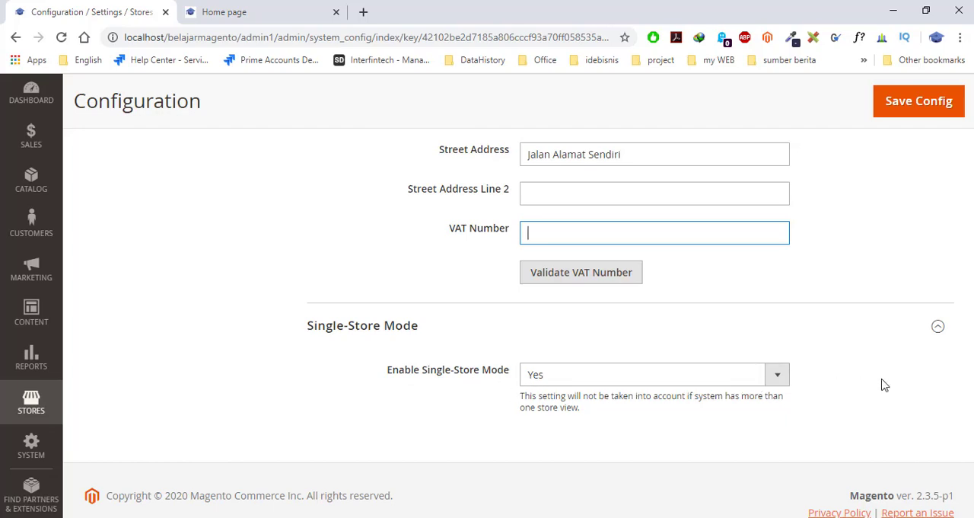
scroll(883, 388, up, 5)
scroll(885, 391, up, 15)
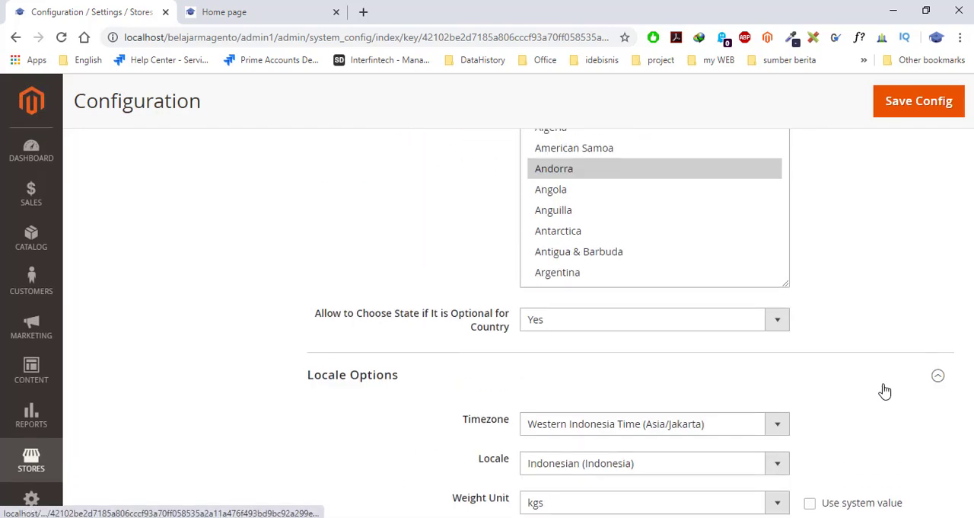
scroll(822, 391, up, 10)
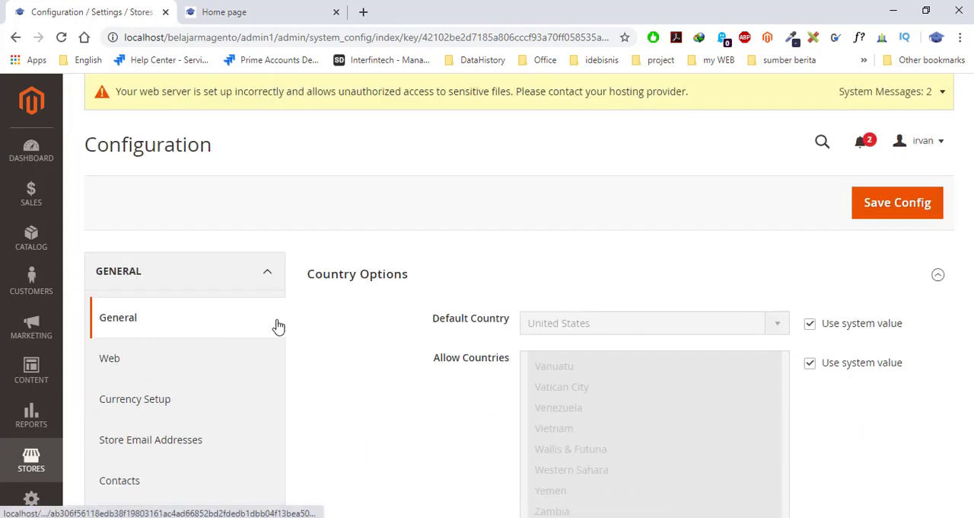
click(887, 210)
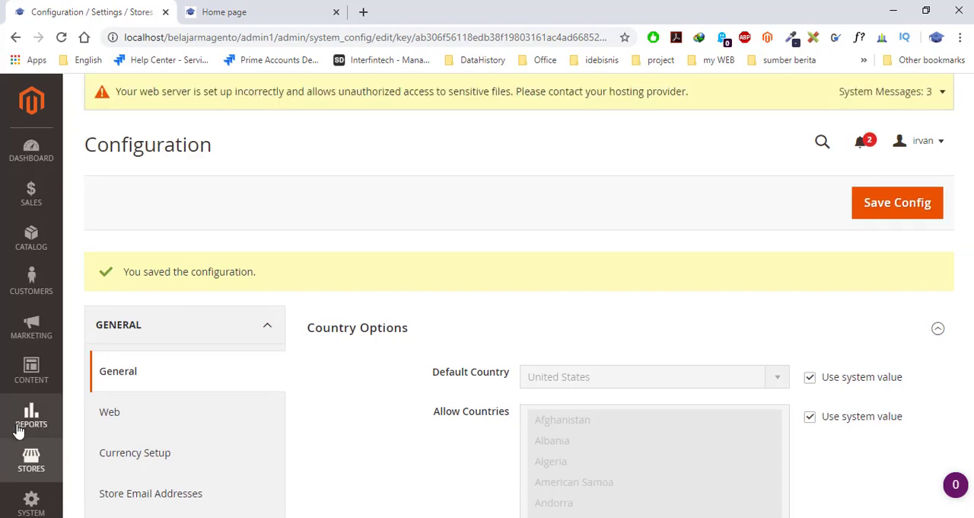
- Open the Cache Management page from the system tools
scroll(35, 445, down, 1)
click(32, 445)
scroll(178, 393, down, 1)
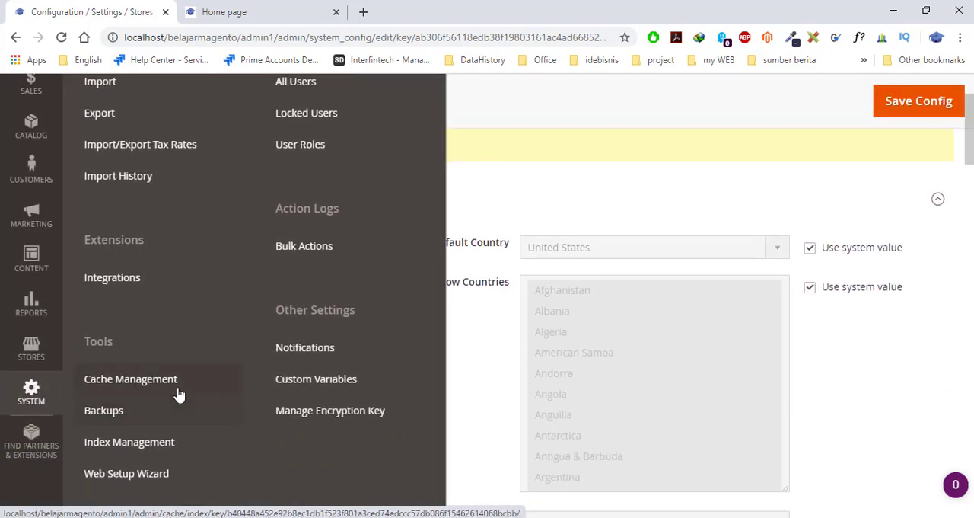
click(146, 379)
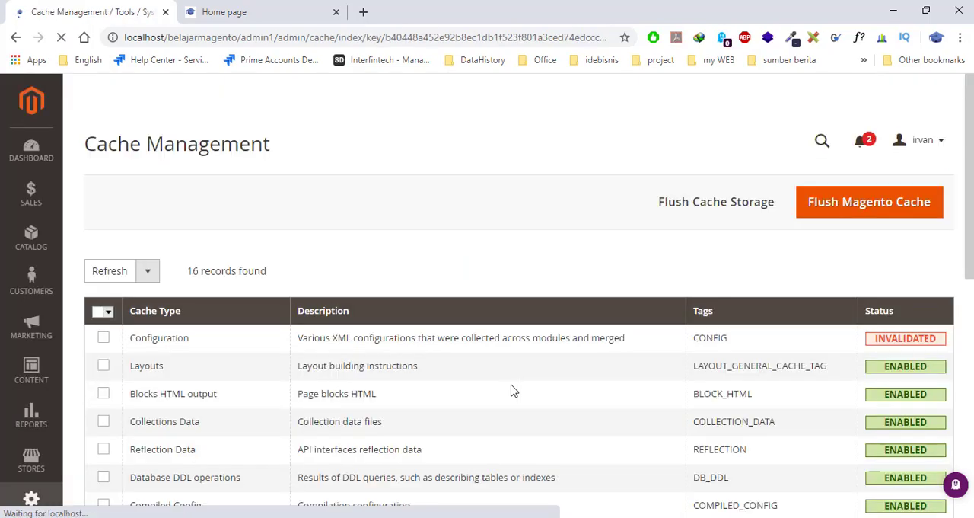
- Select the invalidated Page Cache and Configuration cache types and flush the Magento cache
scroll(511, 390, down, 3)
scroll(514, 391, down, 1)
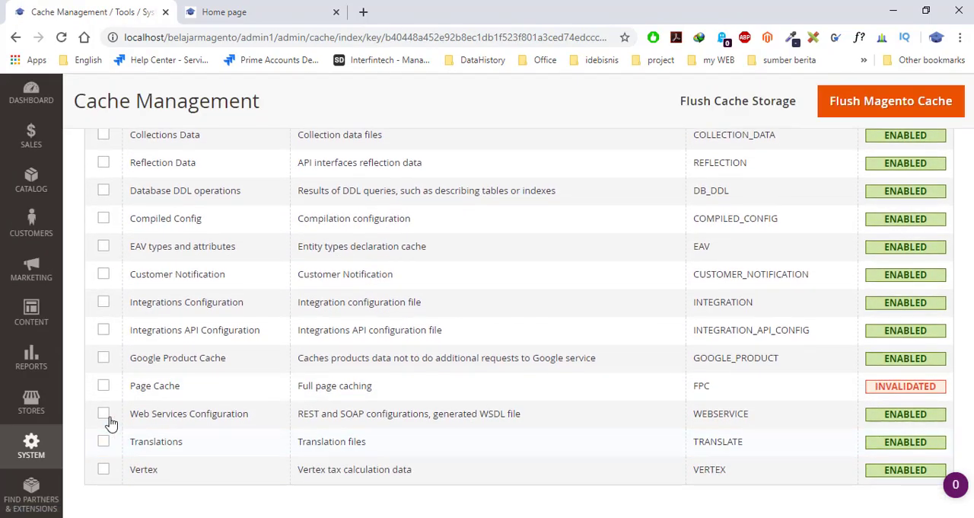
click(102, 388)
scroll(744, 412, up, 4)
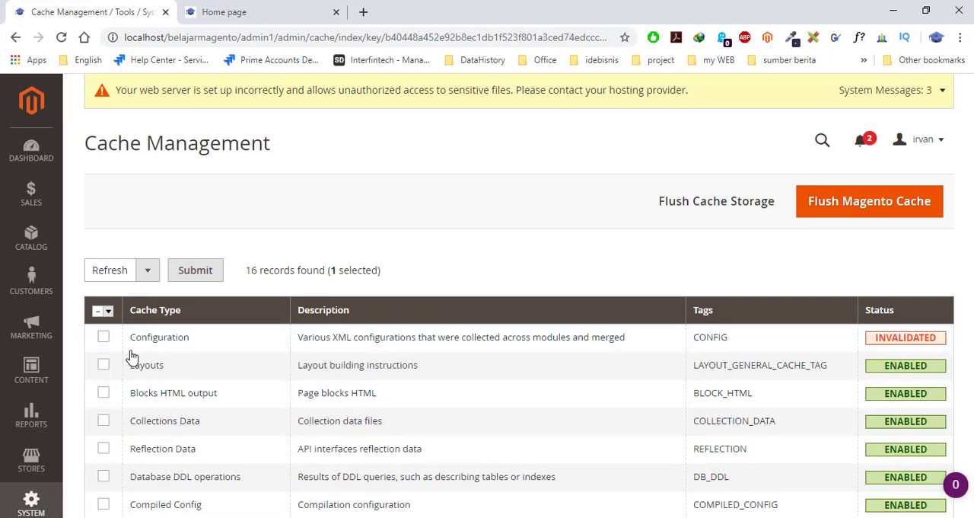
click(103, 338)
scroll(402, 383, down, 5)
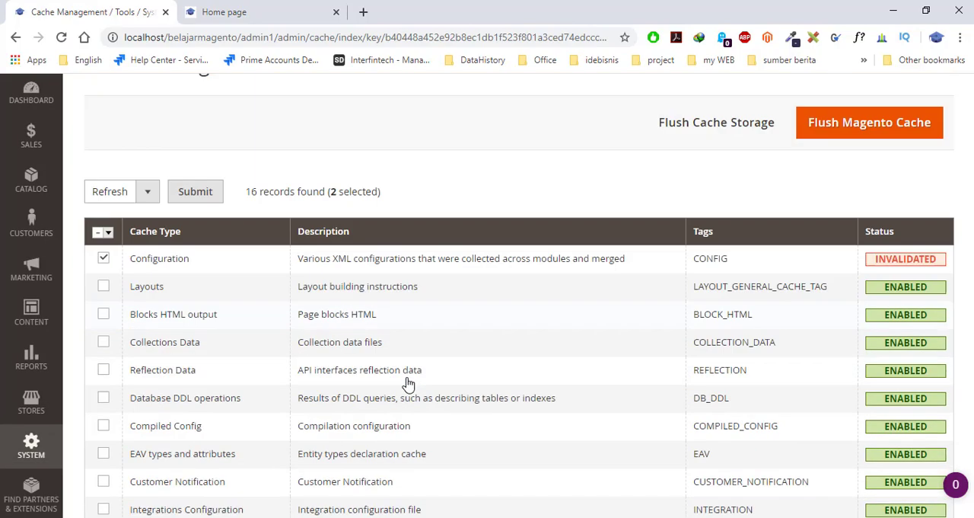
scroll(409, 391, up, 5)
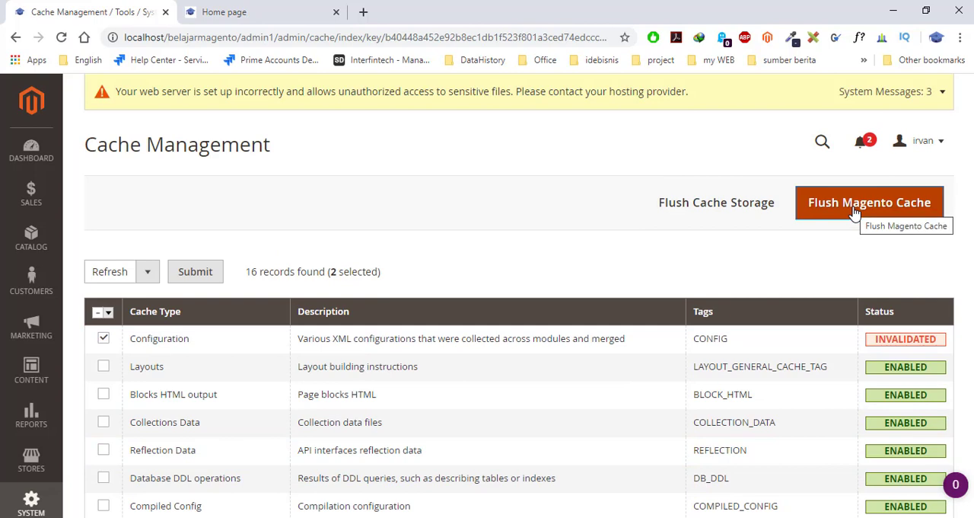
click(854, 213)
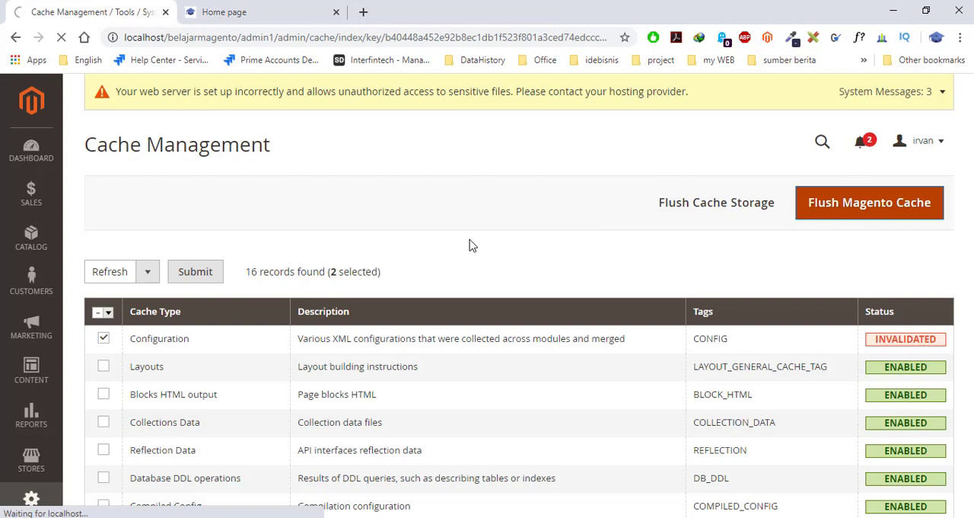
- Look over the storefront home page down to its footer, then return to Cache Management
click(239, 10)
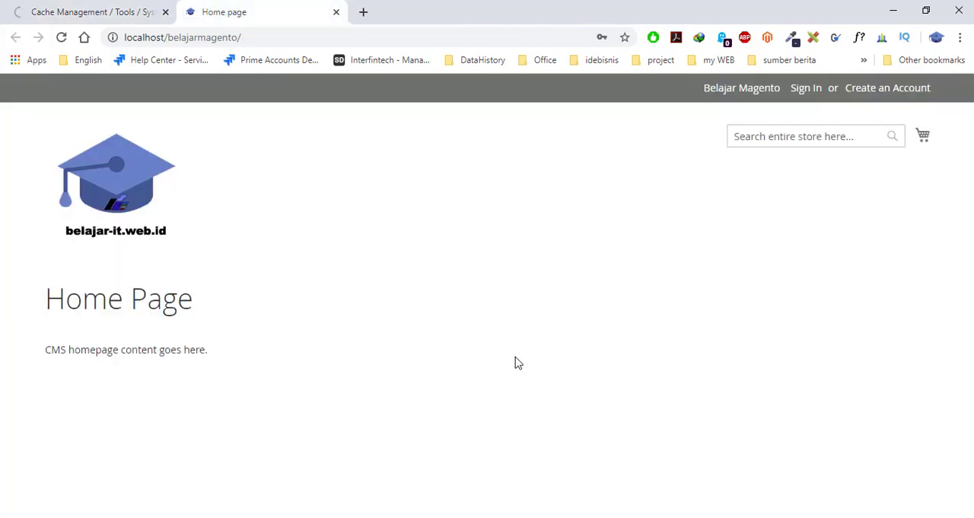
scroll(517, 362, down, 3)
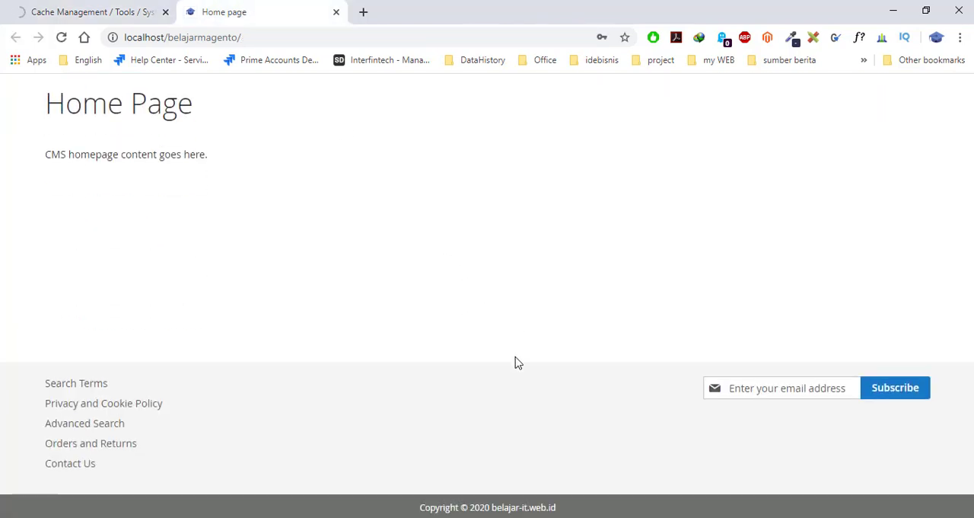
scroll(517, 362, up, 3)
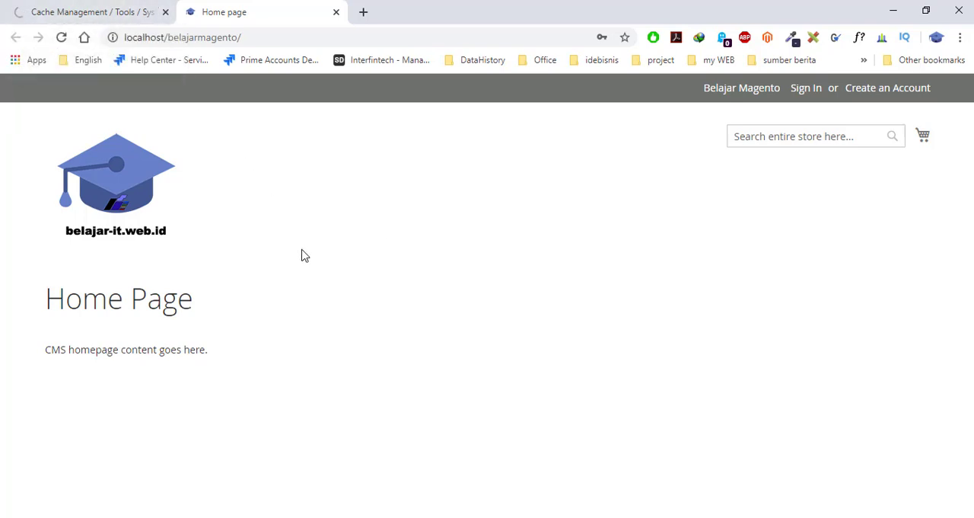
click(82, 13)
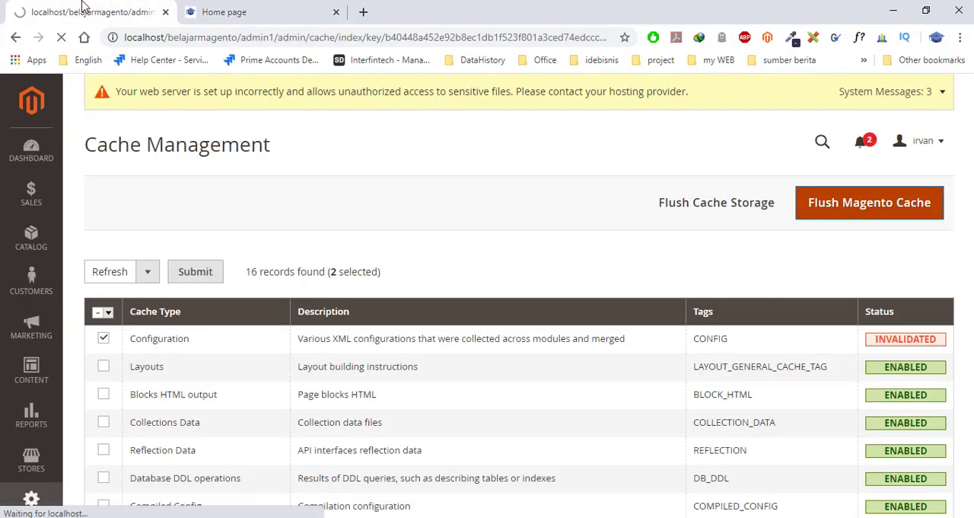
- Review the status of every cache type and the additional cache management options
scroll(513, 354, down, 7)
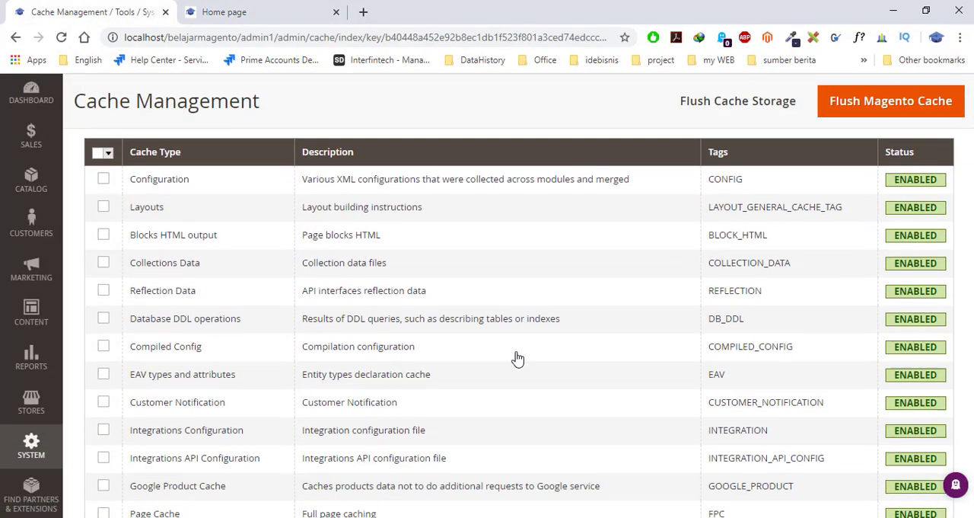
scroll(518, 358, down, 1)
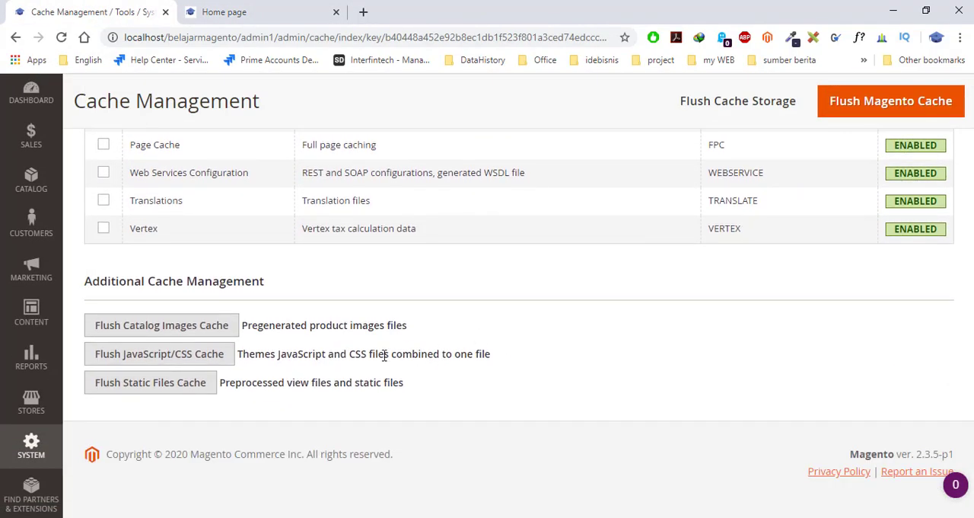
scroll(463, 320, up, 8)
scroll(464, 319, down, 6)
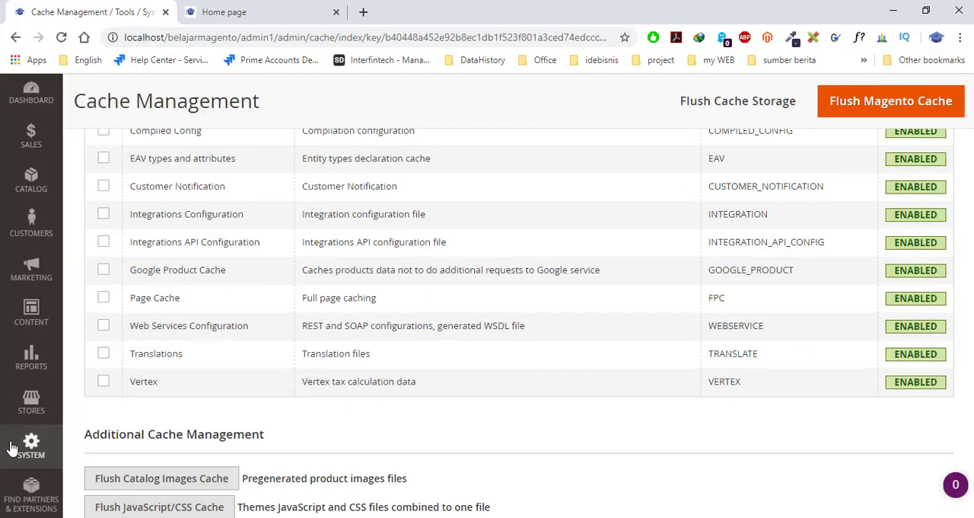
- Open the store configuration and go to the Web settings in the General group
click(28, 446)
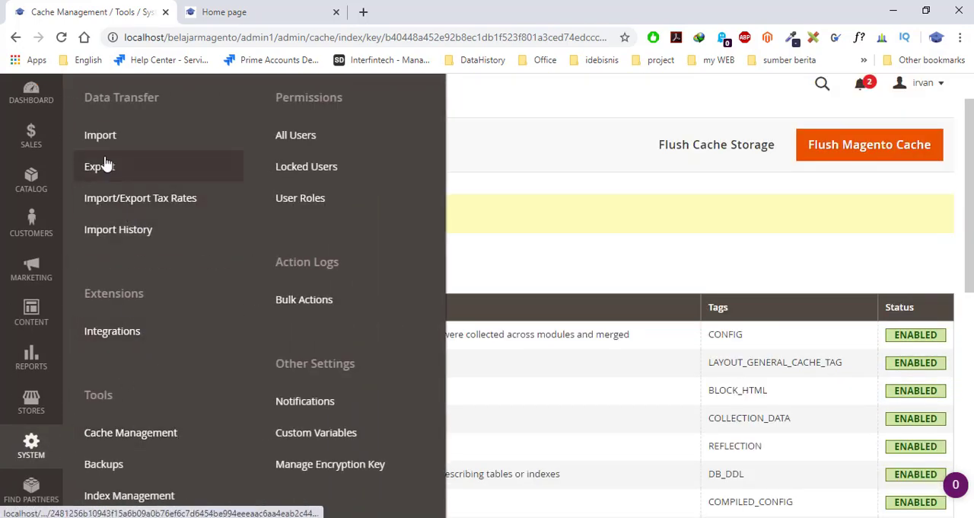
scroll(153, 444, down, 3)
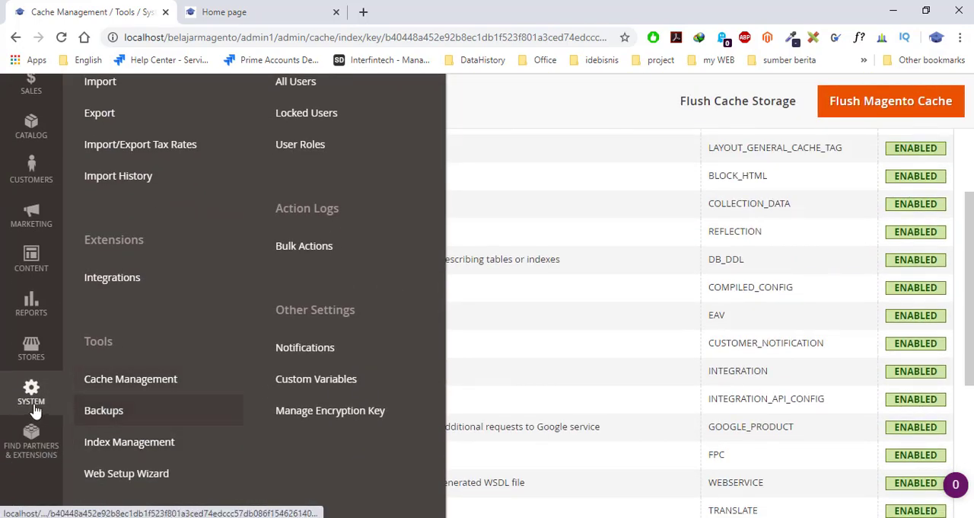
click(36, 344)
click(131, 122)
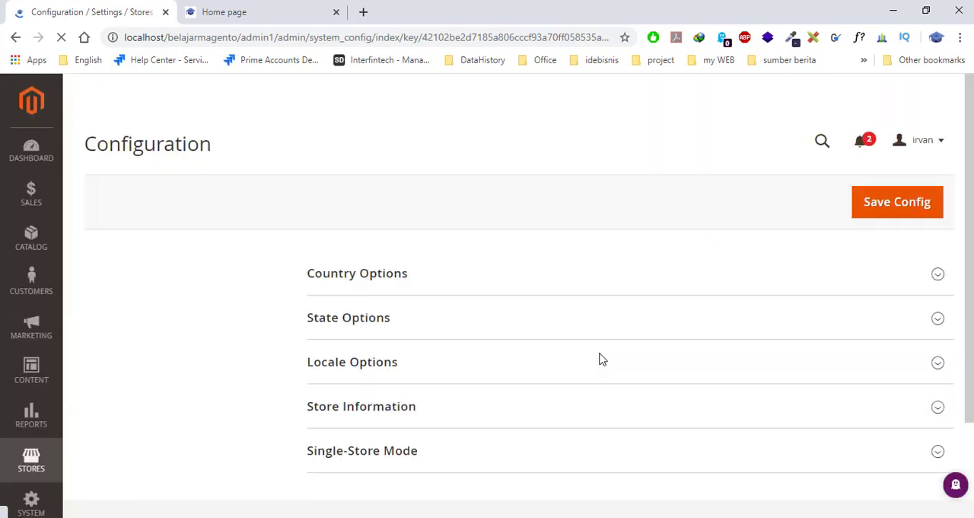
click(259, 274)
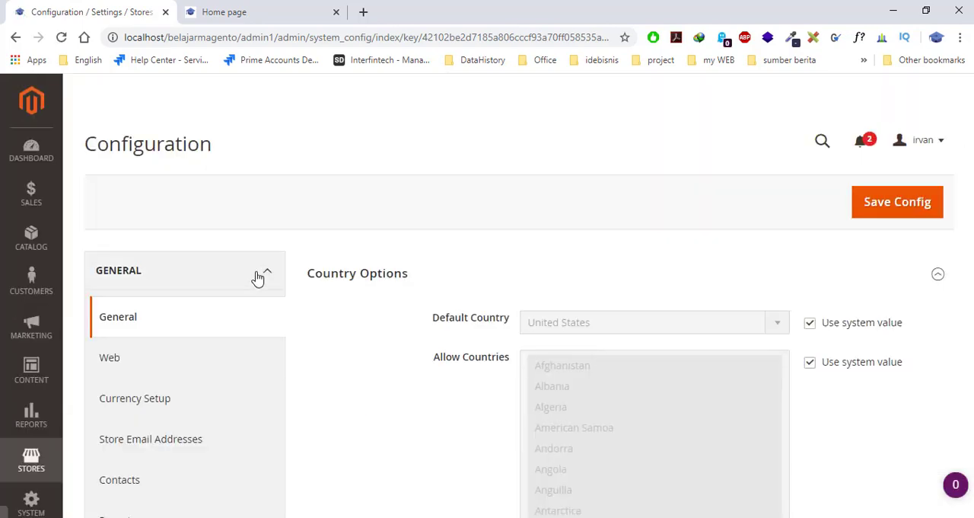
scroll(183, 310, down, 1)
click(155, 285)
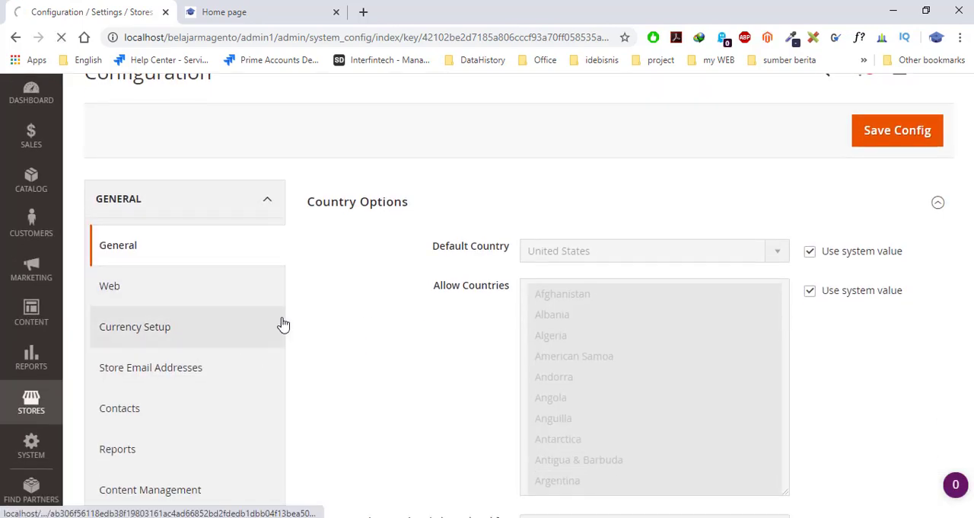